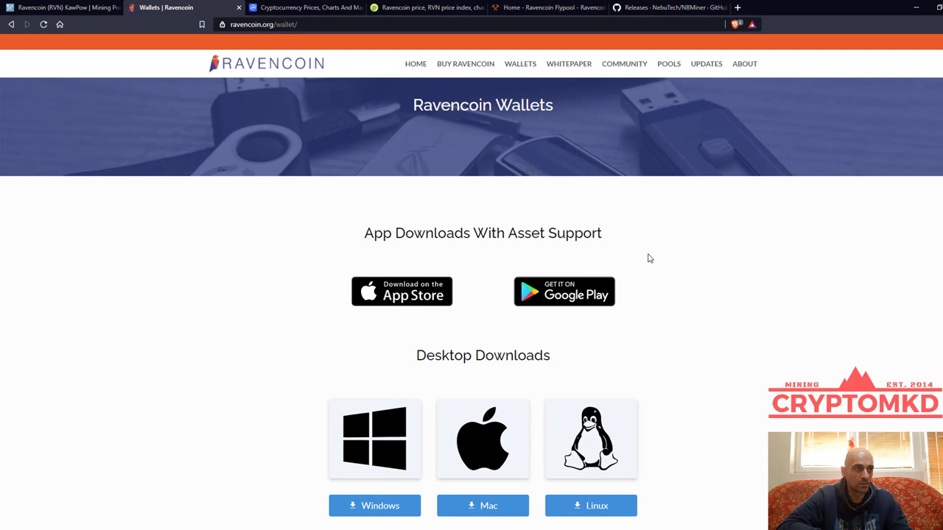
Look through the mobile, desktop and 3rd party wallet downloads on the Ravencoin wallets page.
scroll(649, 257, "down", 2)
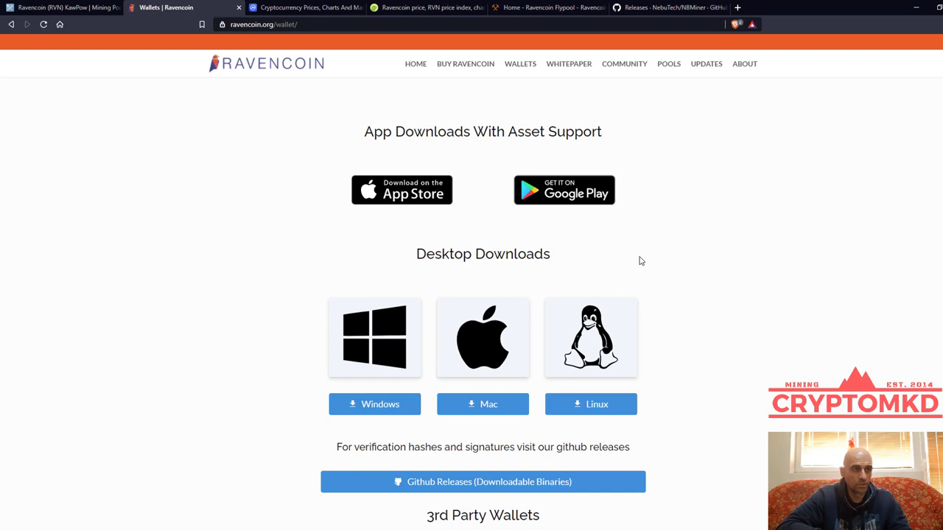
scroll(639, 261, "down", 1)
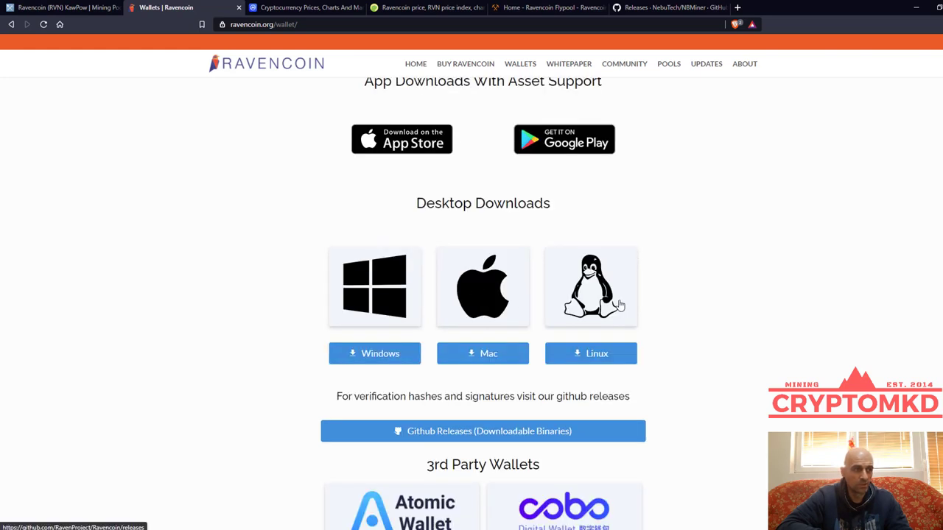
scroll(675, 306, "down", 4)
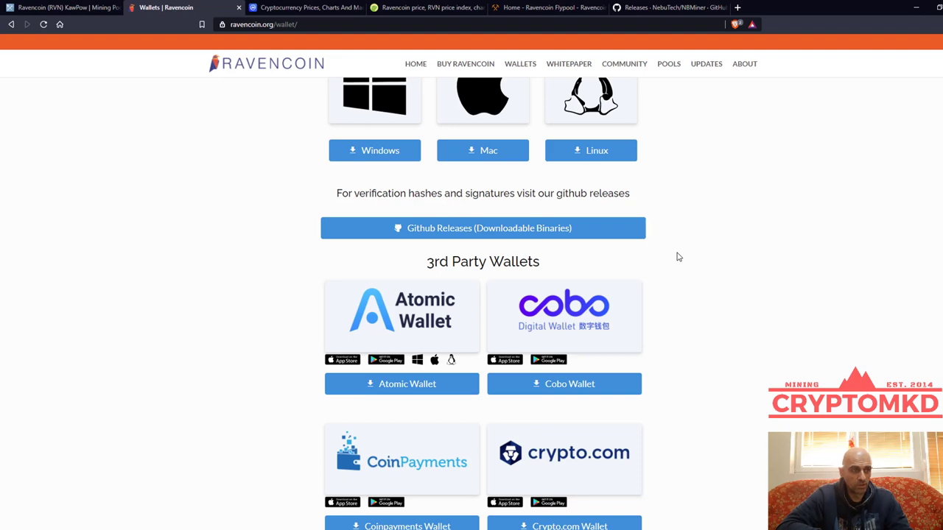
scroll(678, 257, "down", 1)
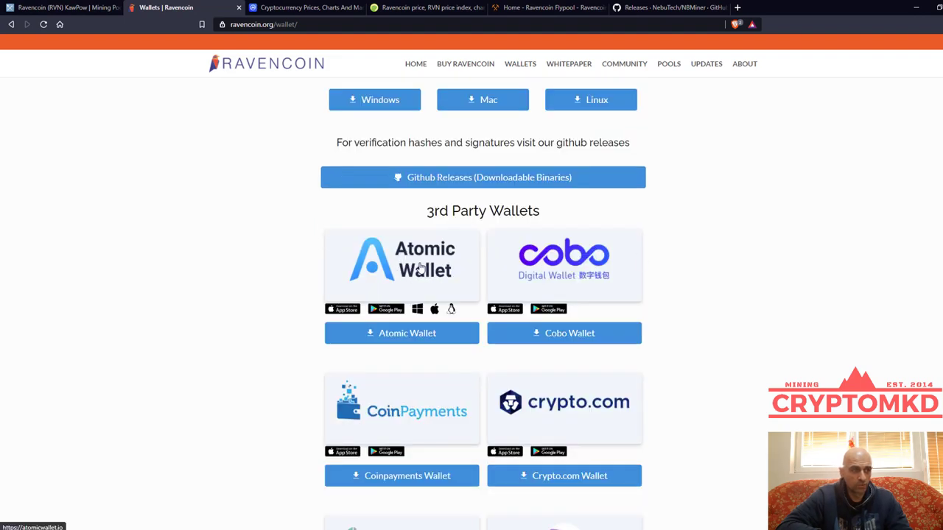
scroll(684, 316, "down", 3)
scroll(685, 317, "down", 3)
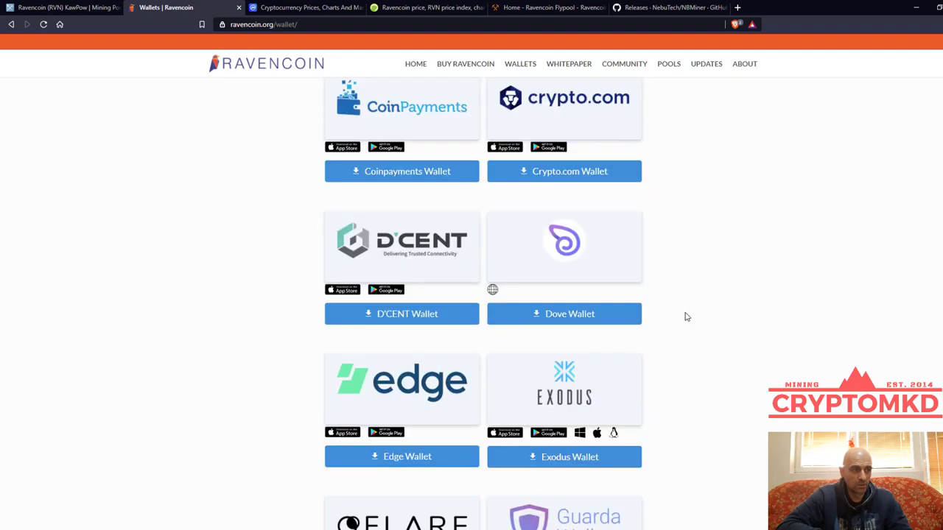
scroll(618, 364, "down", 3)
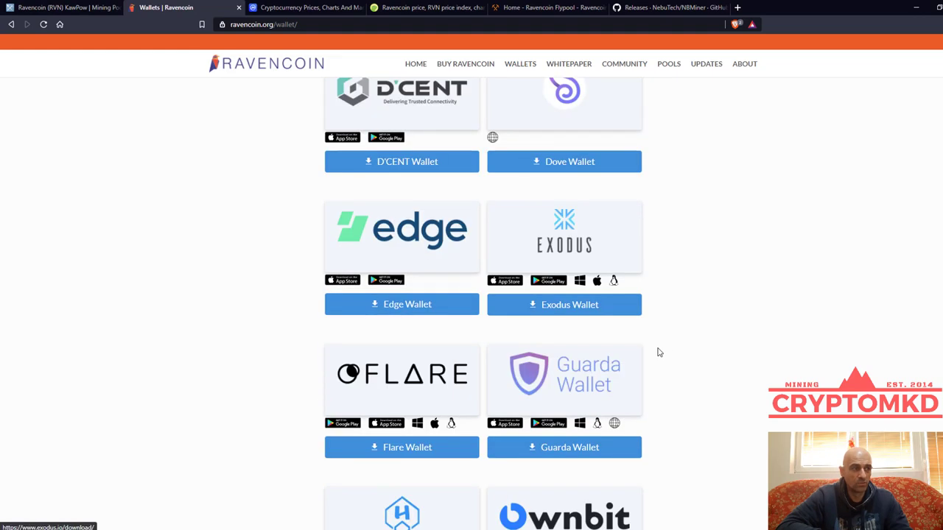
scroll(650, 374, "down", 2)
scroll(650, 375, "down", 8)
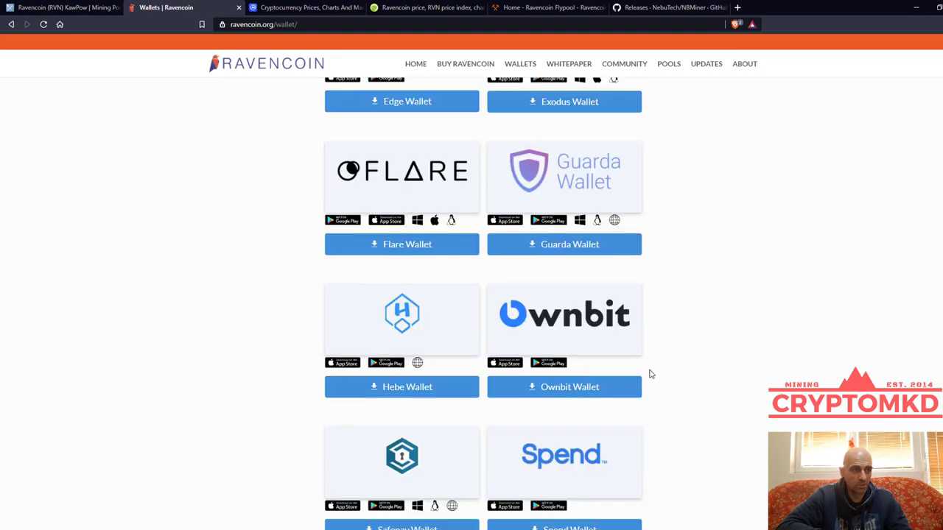
scroll(649, 375, "down", 3)
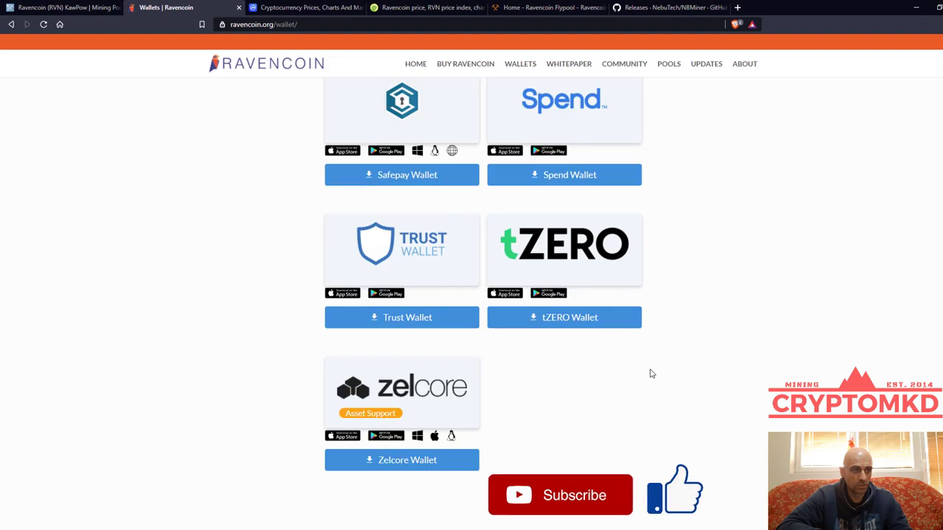
Download the Windows desktop wallet installer raven-4.3.2.1-win64-setup-signed.exe into the Downloads folder.
scroll(650, 374, "up", 20)
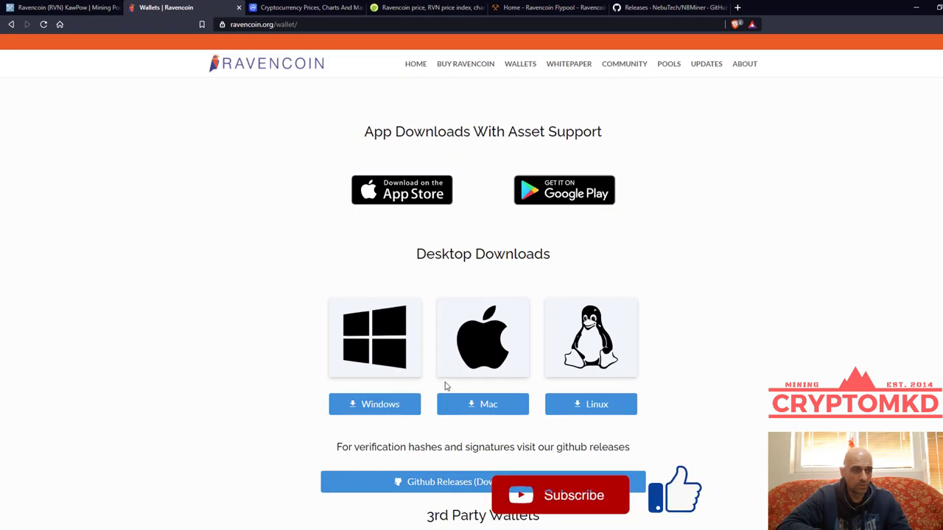
scroll(595, 337, "down", 1)
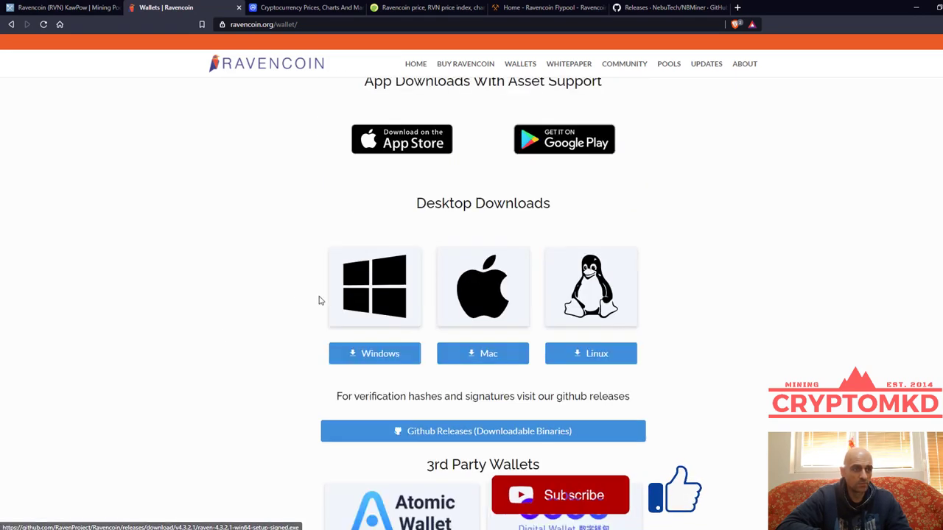
left_click(362, 356)
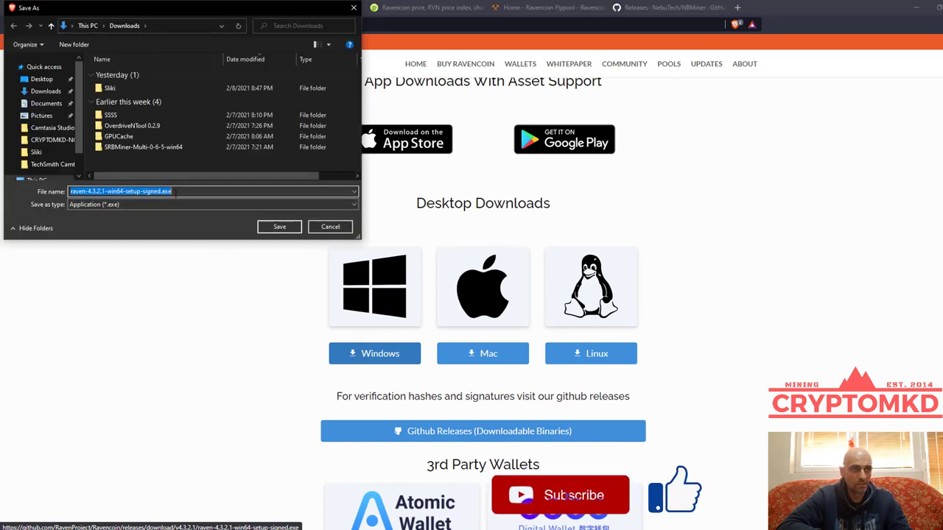
left_click(280, 227)
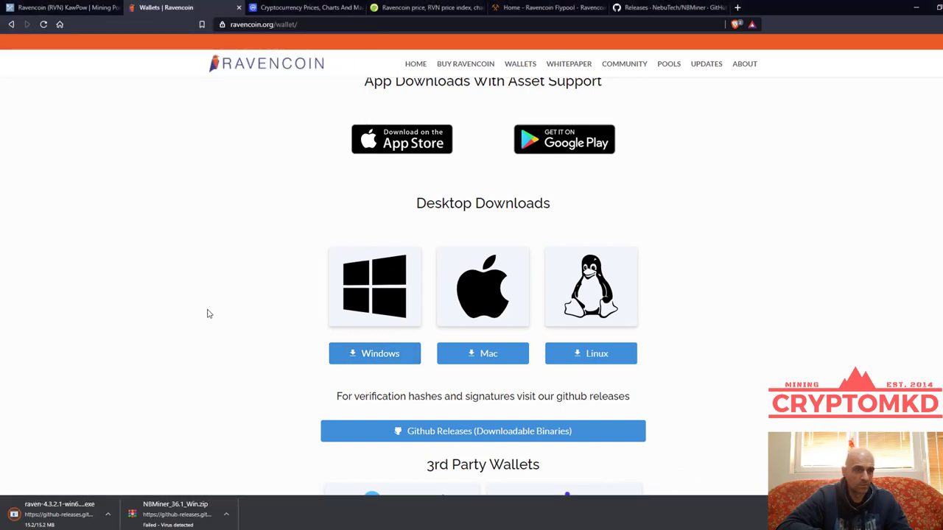
Run raven-4.3.2.1-win64-setup-signed.exe from the Downloads folder and continue past the wizard's welcome page.
left_click(111, 519)
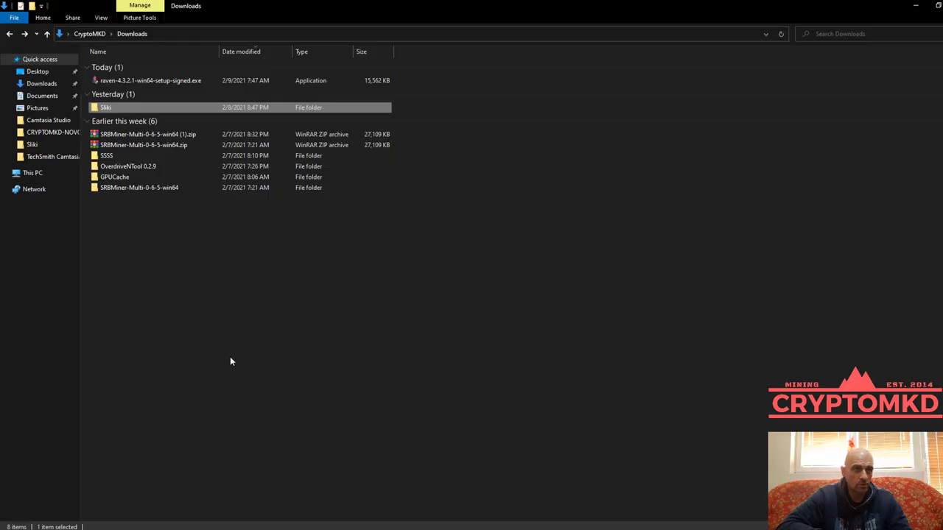
double_click(180, 81)
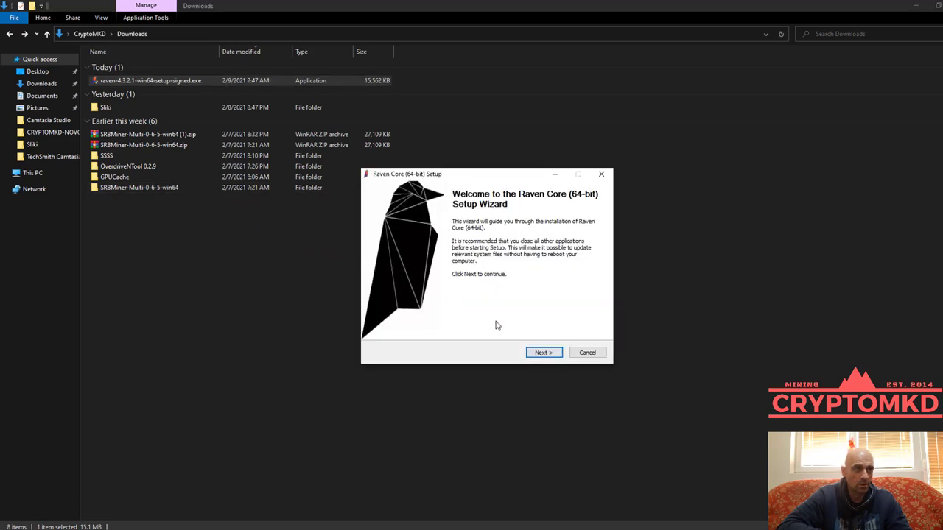
left_click(544, 353)
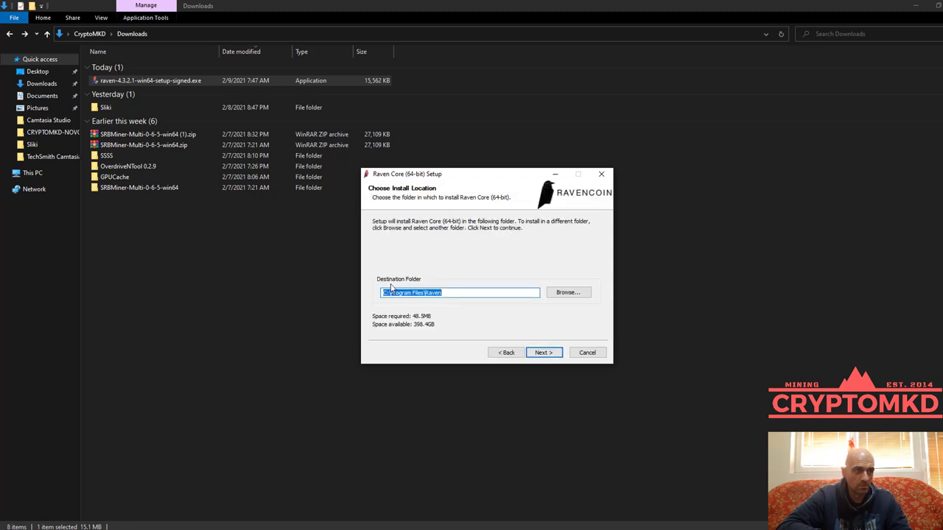
Set the install location to a new folder named RVN on the DATA (E:) drive and accept it.
left_click(568, 295)
double_click(448, 258)
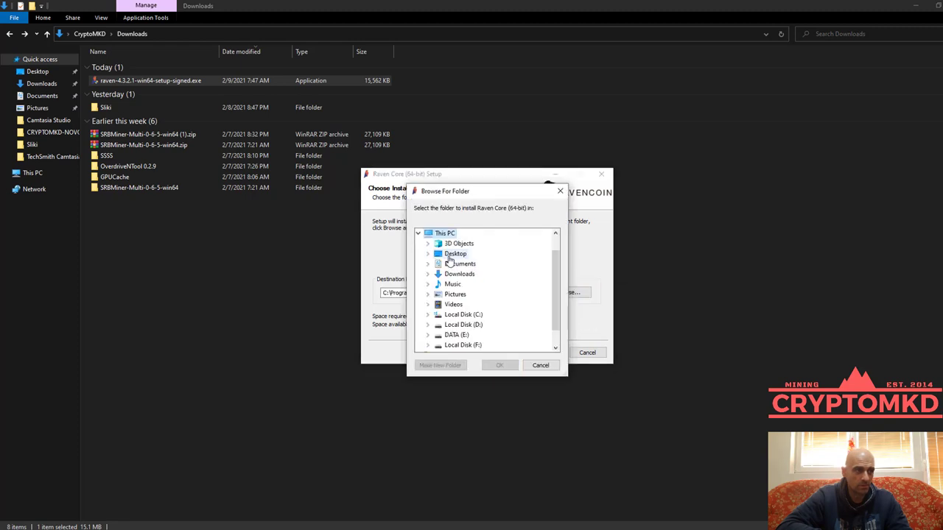
double_click(455, 335)
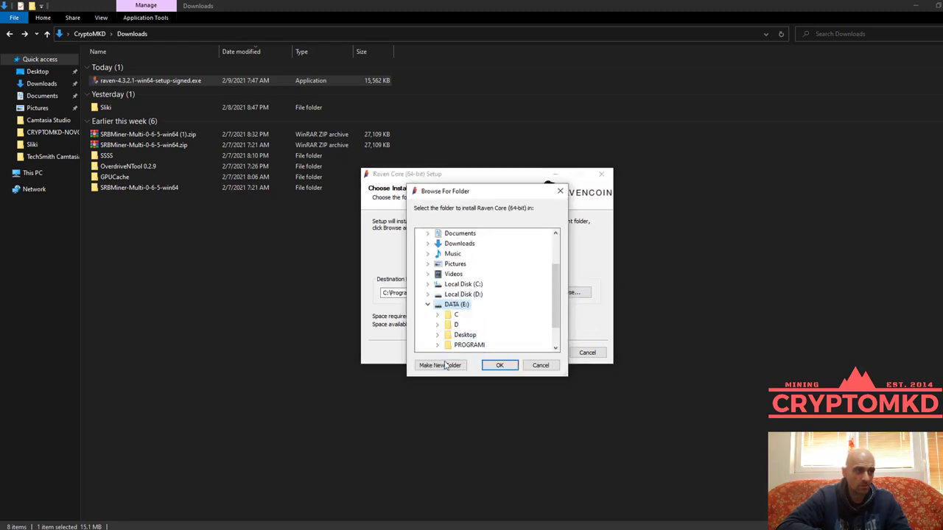
left_click(445, 365)
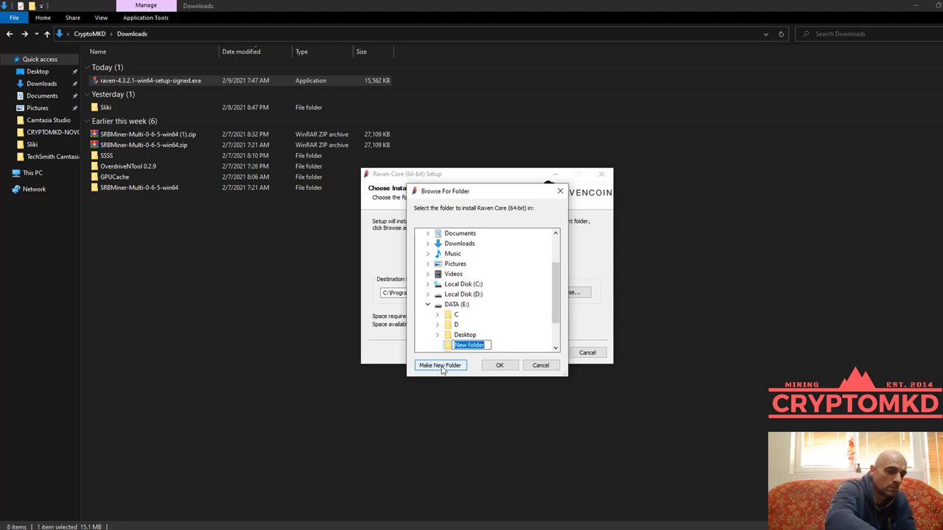
type("RVN")
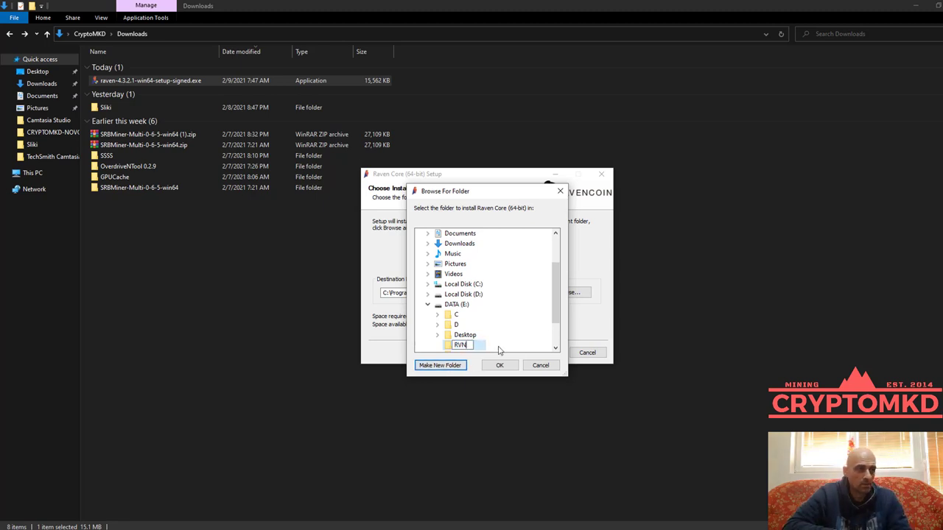
key("Return")
left_click(500, 365)
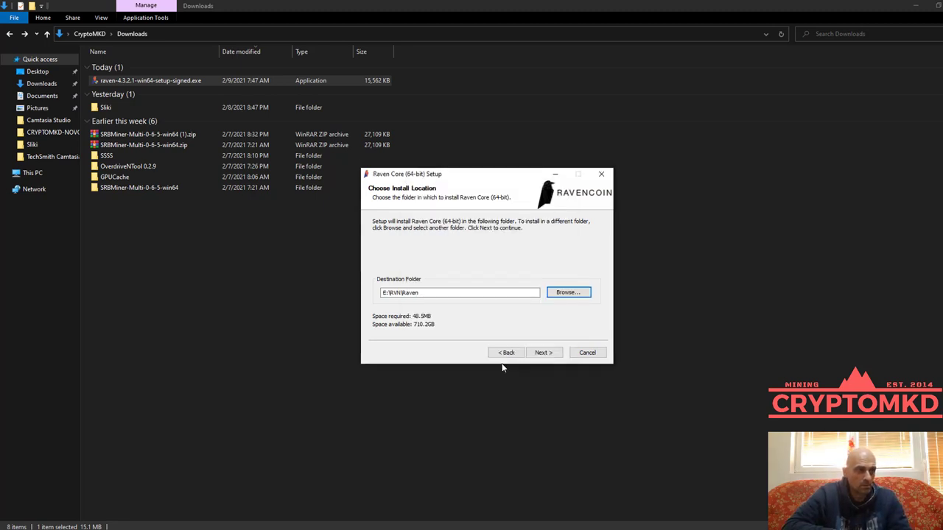
left_click(543, 352)
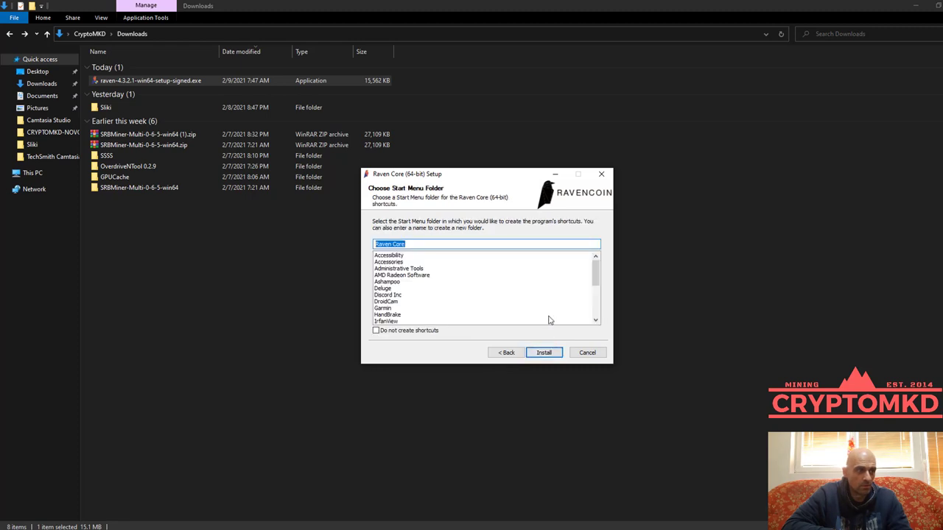
Install Raven Core with the default Start Menu folder and finish the wizard with Run Raven Core enabled.
left_click(545, 353)
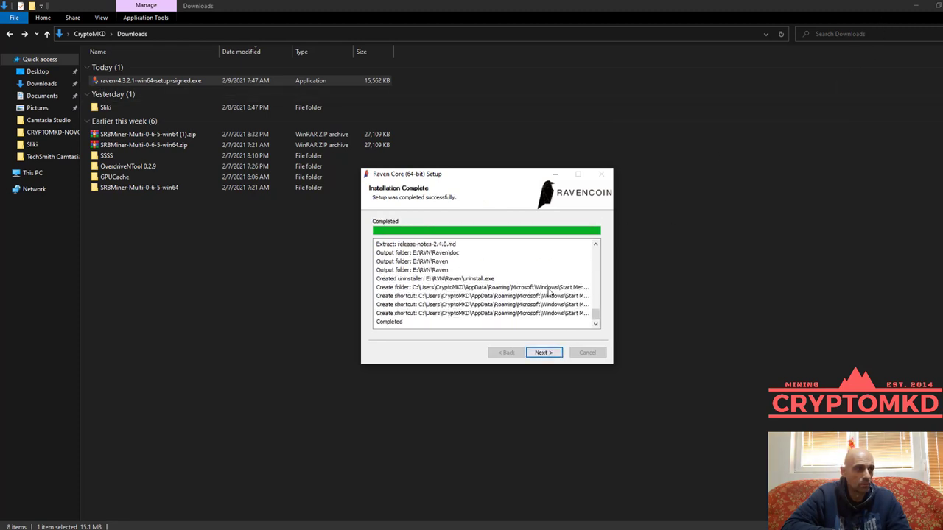
left_click(542, 352)
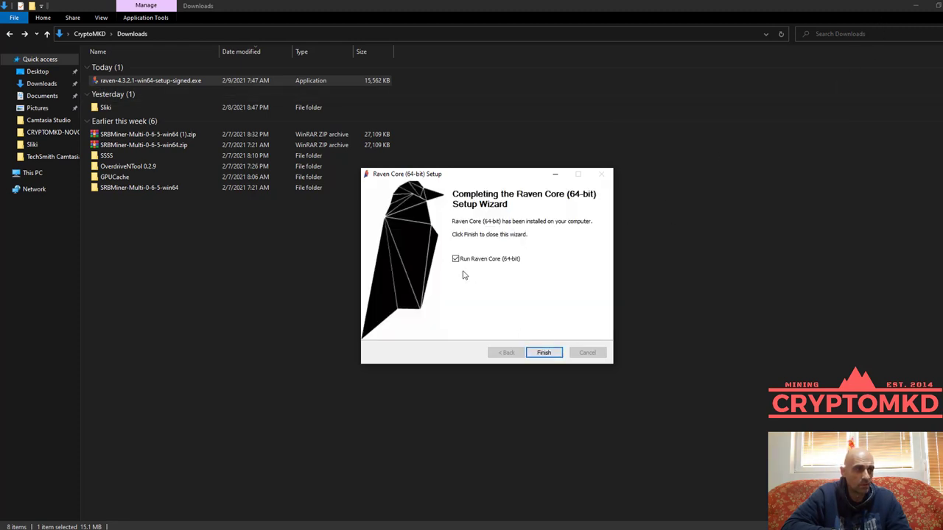
left_click(541, 355)
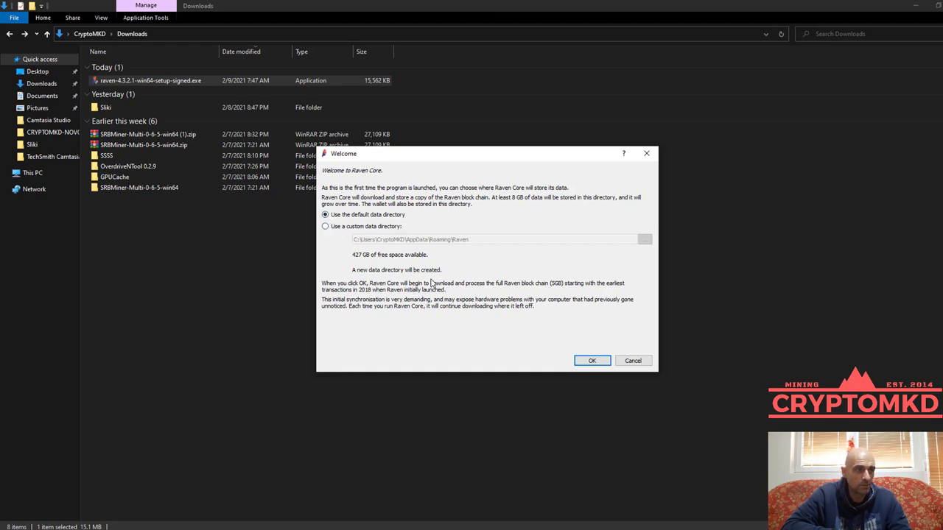
Choose a custom data directory for Raven Core and create a folder named RVN1 on the DATA (E:) drive.
left_click(326, 227)
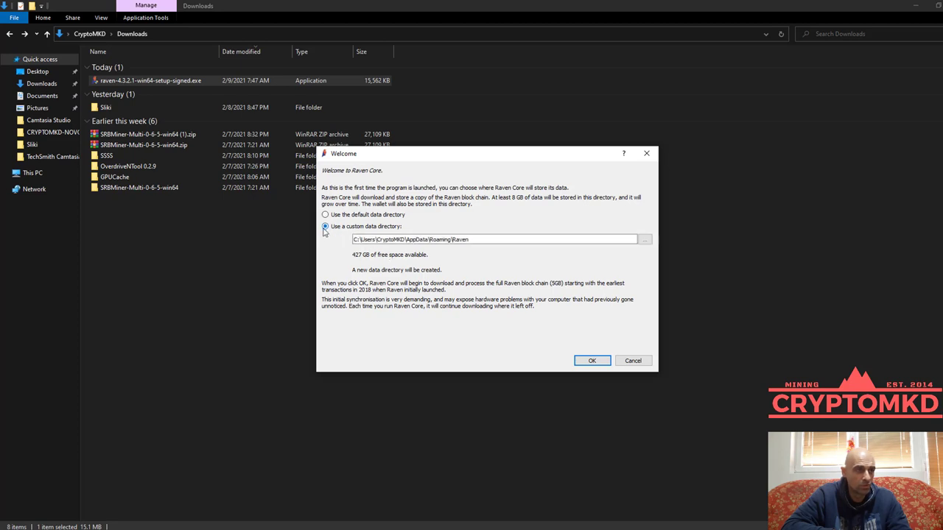
left_click(646, 241)
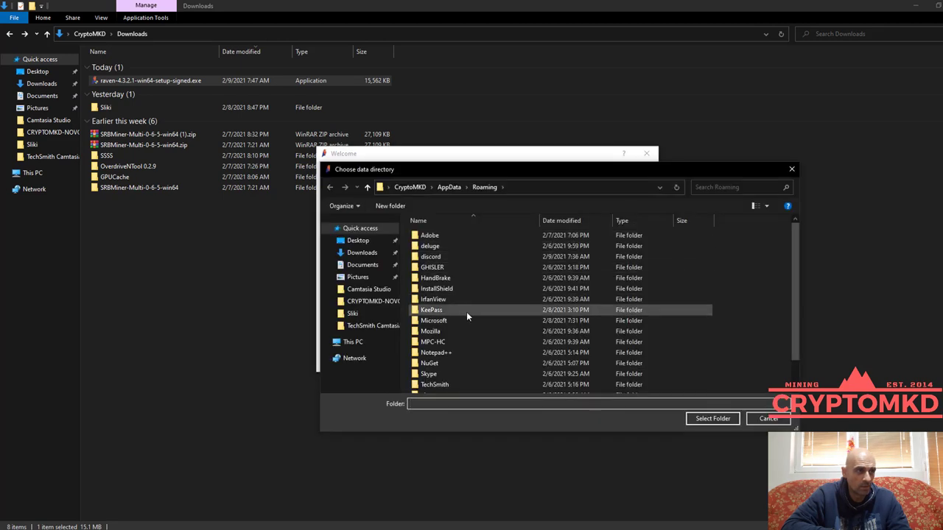
left_click(353, 343)
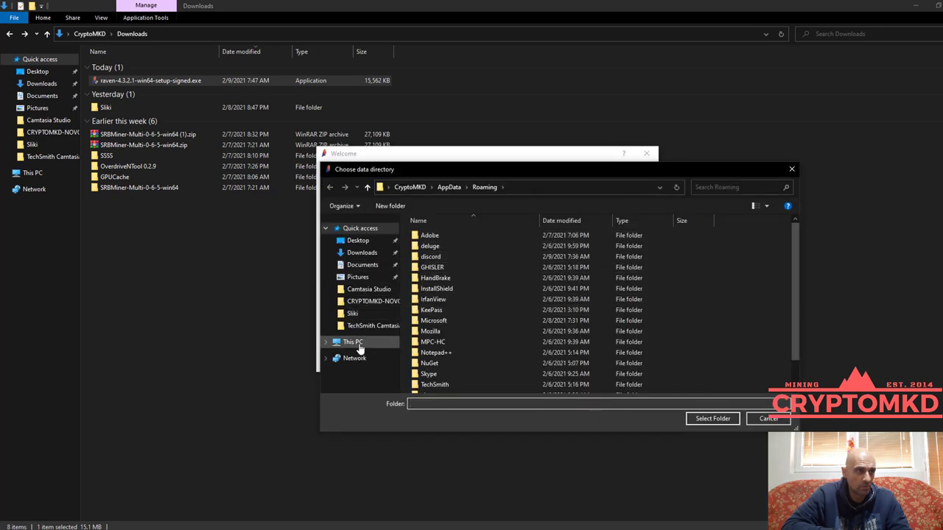
scroll(492, 330, "down", 2)
double_click(492, 332)
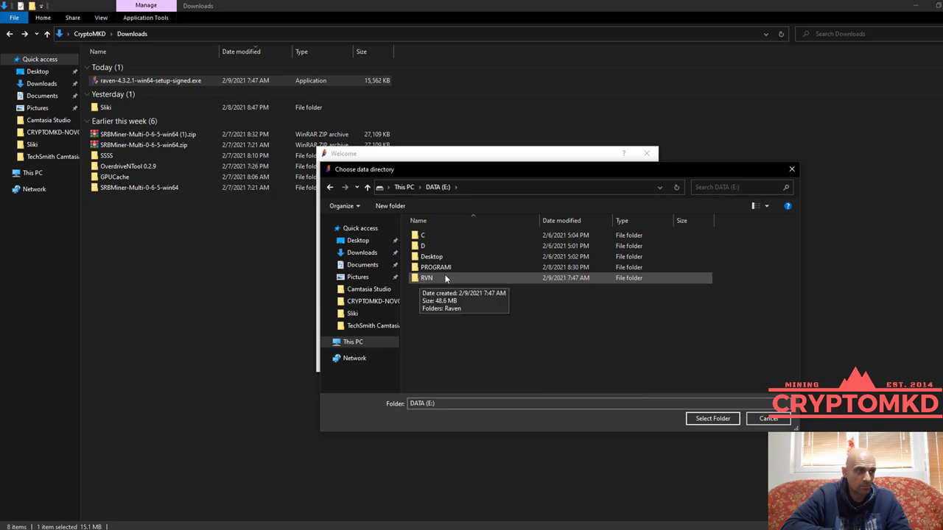
left_click(390, 205)
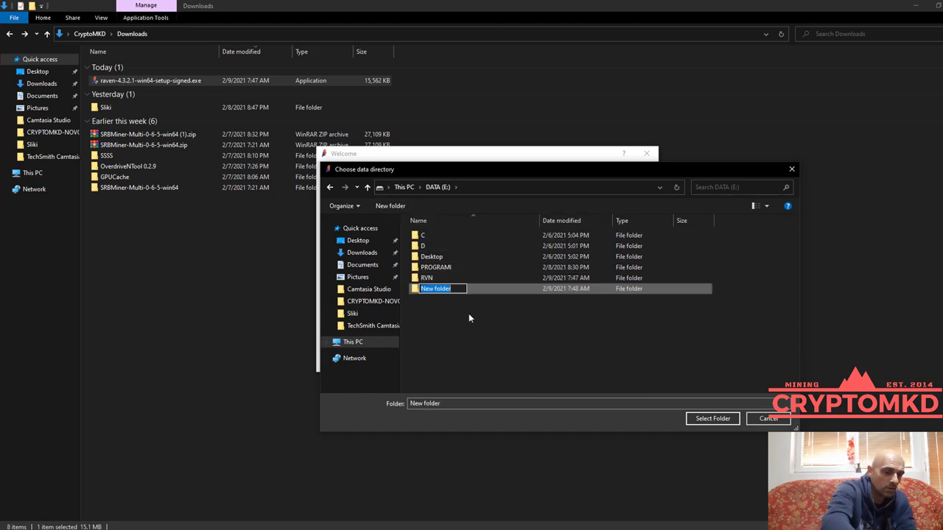
type("RV")
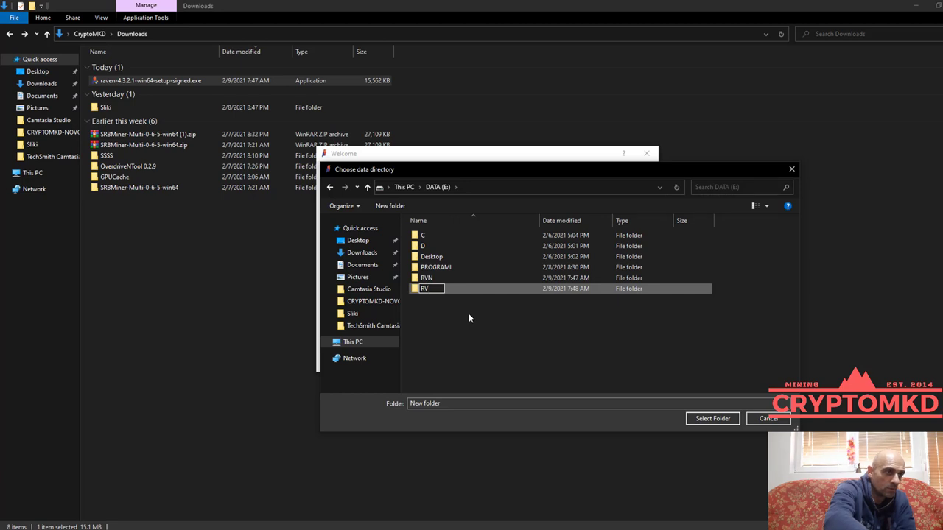
type("N1")
key("Return")
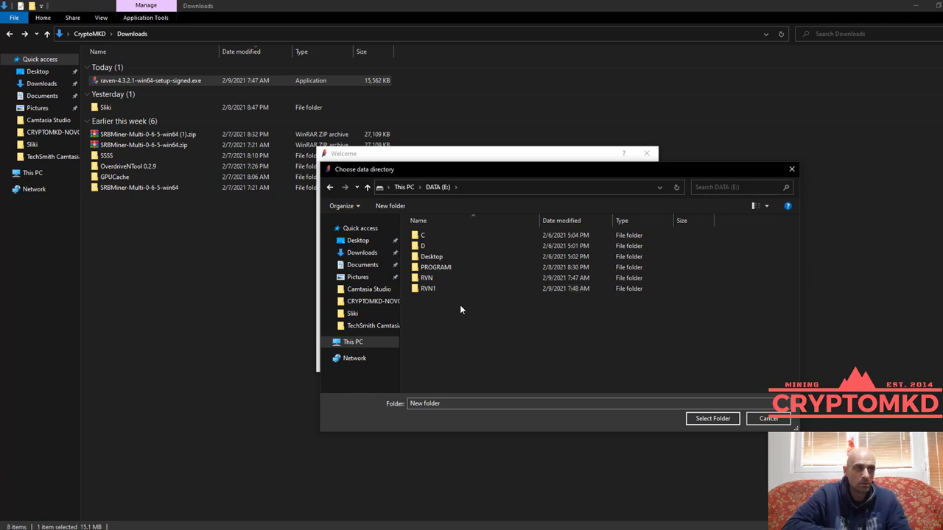
Select the RVN1 folder as the data directory and confirm the Raven Core welcome dialog.
double_click(457, 289)
left_click(710, 418)
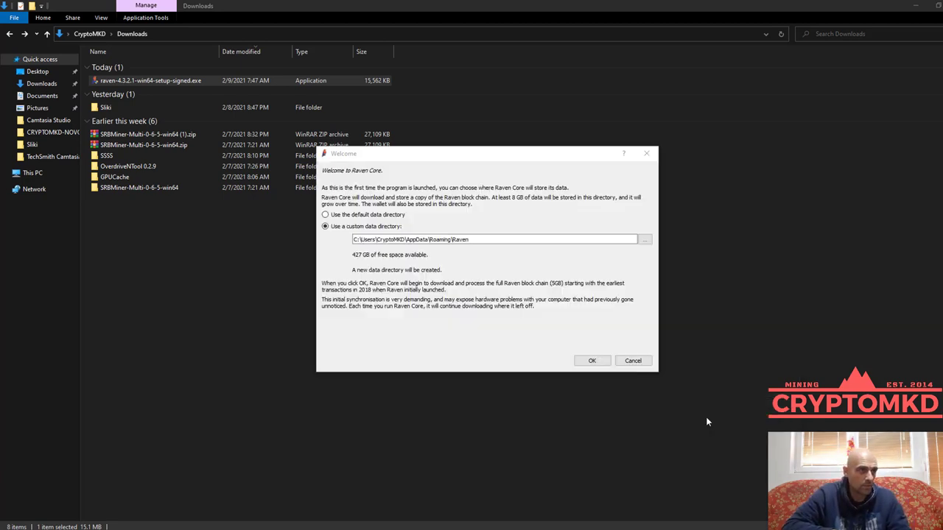
left_click(595, 361)
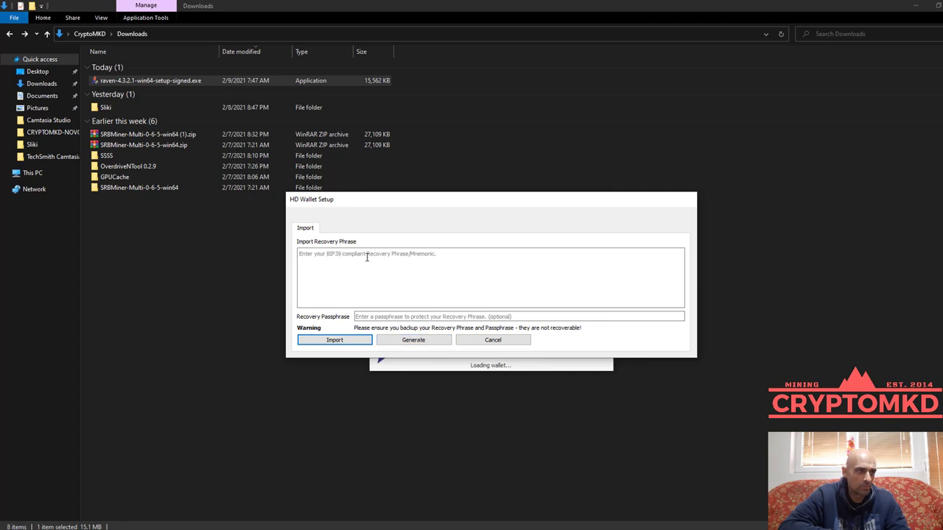
Generate a recovery phrase in HD Wallet Setup, then cancel the dialog and accept automatic generation of the word list.
left_click(413, 343)
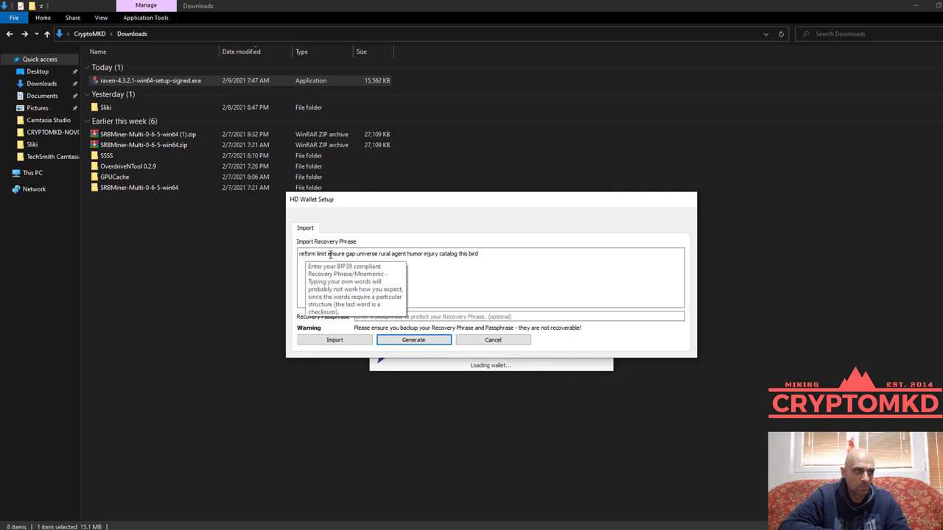
left_click(497, 342)
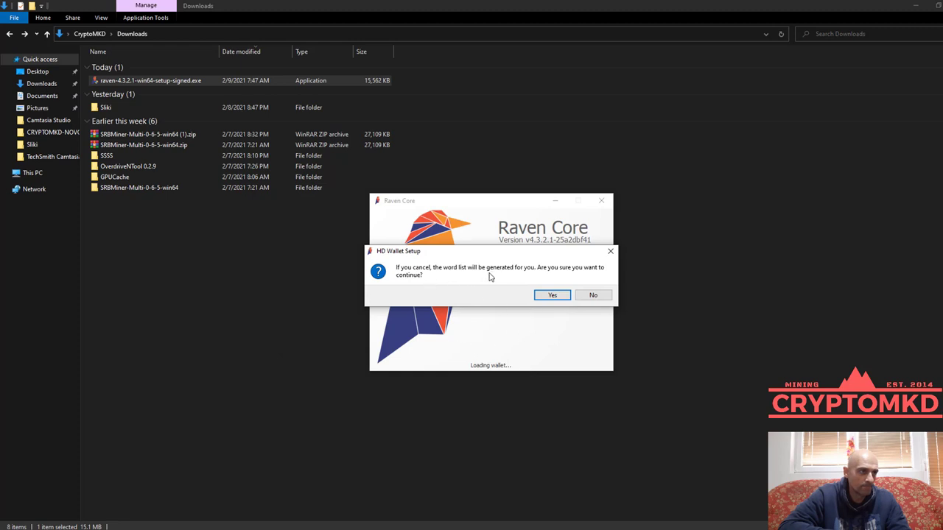
left_click(545, 298)
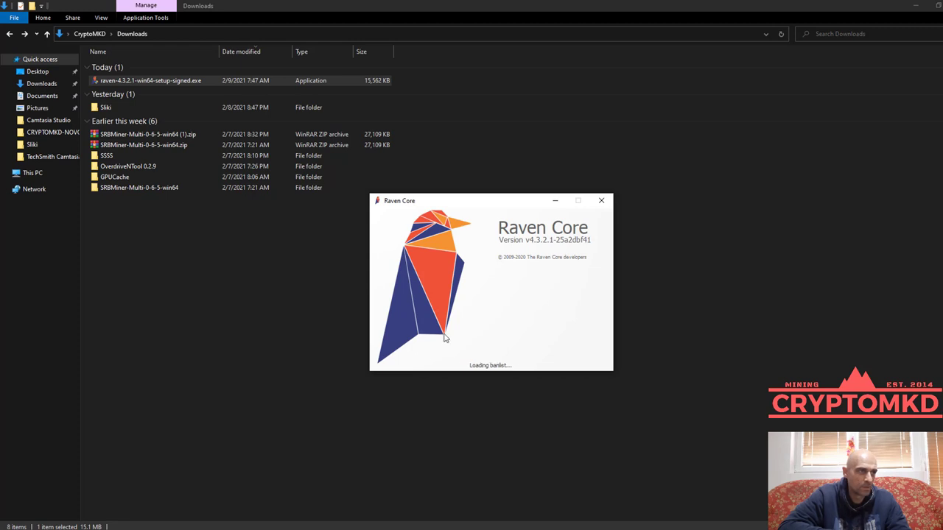
Allow Raven Core through the firewall on private and public networks, and hide the wallet's synchronization notice.
left_click(371, 324)
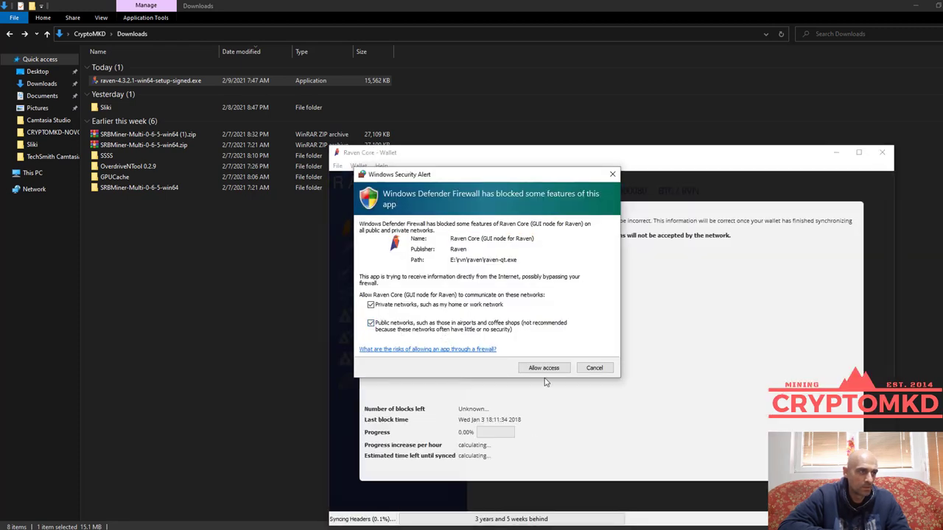
left_click(544, 368)
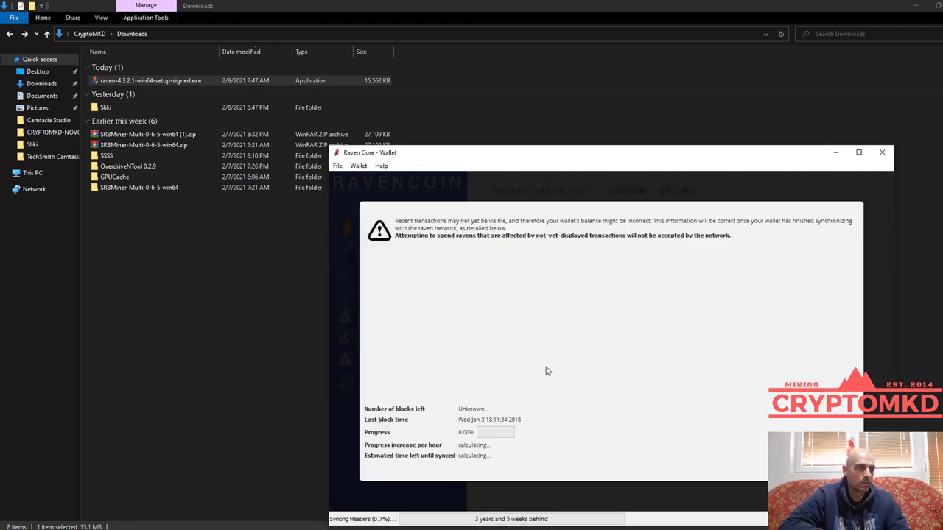
left_click_drag(640, 161, 517, 128)
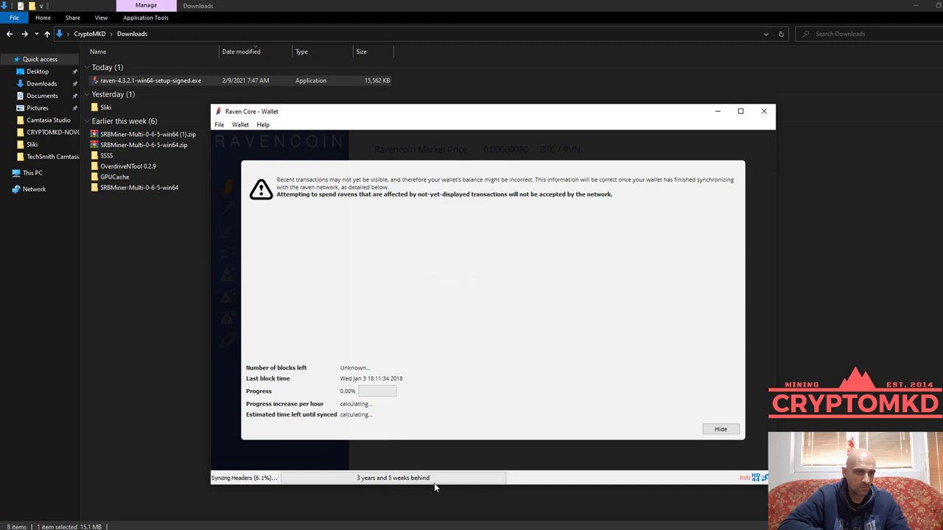
mouse_move(434, 485)
left_click(716, 434)
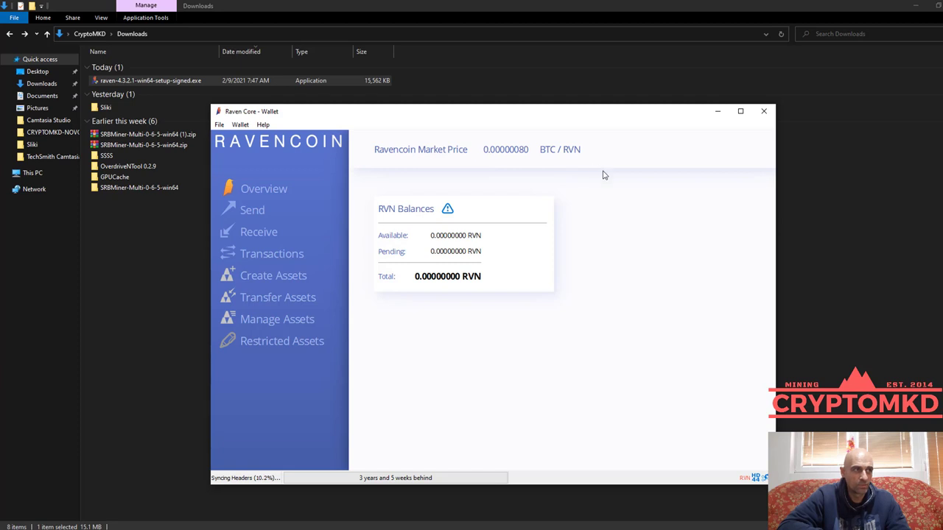
Create a payment request without label or amount in the wallet, and reopen its address details from the request history.
left_click(259, 233)
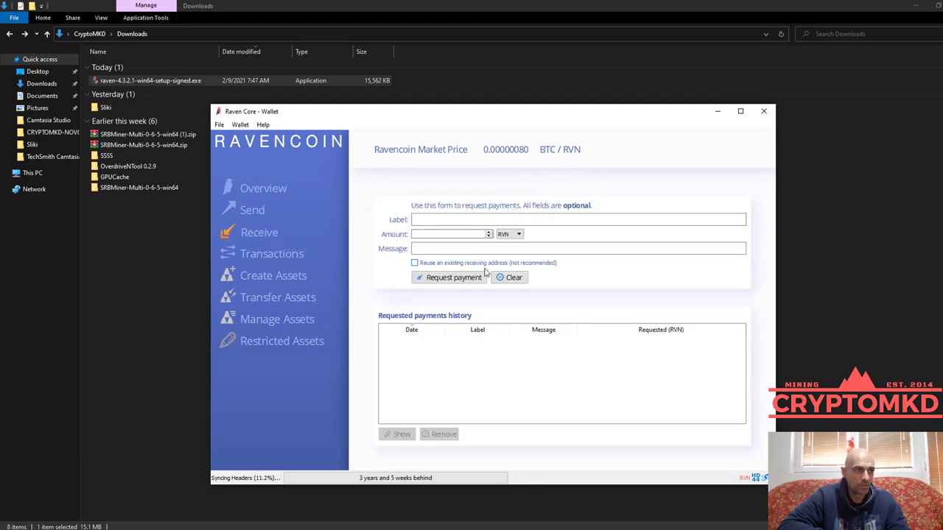
left_click(433, 278)
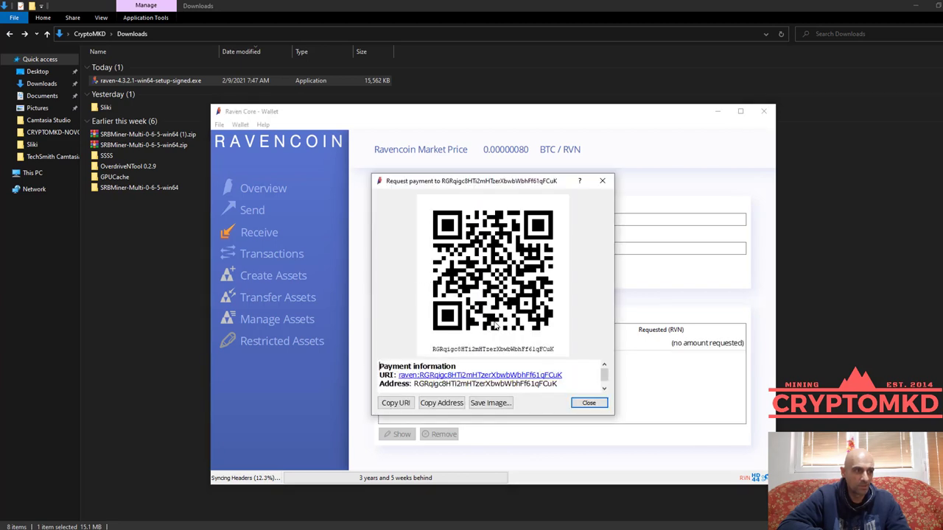
left_click(588, 404)
left_click(424, 345)
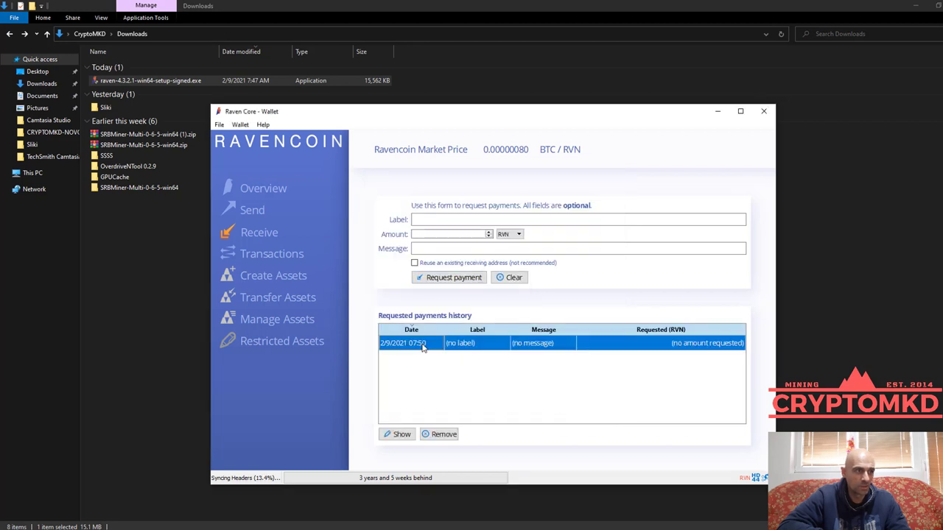
double_click(424, 344)
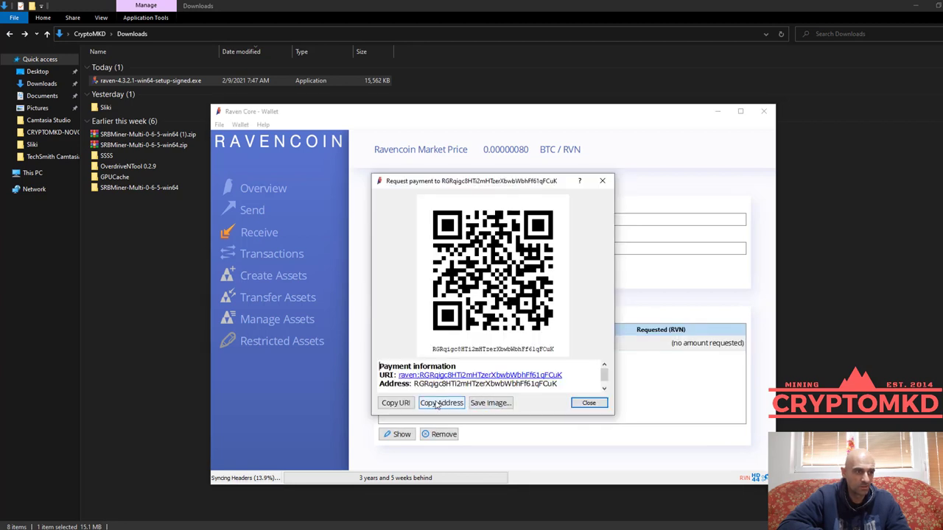
left_click(594, 405)
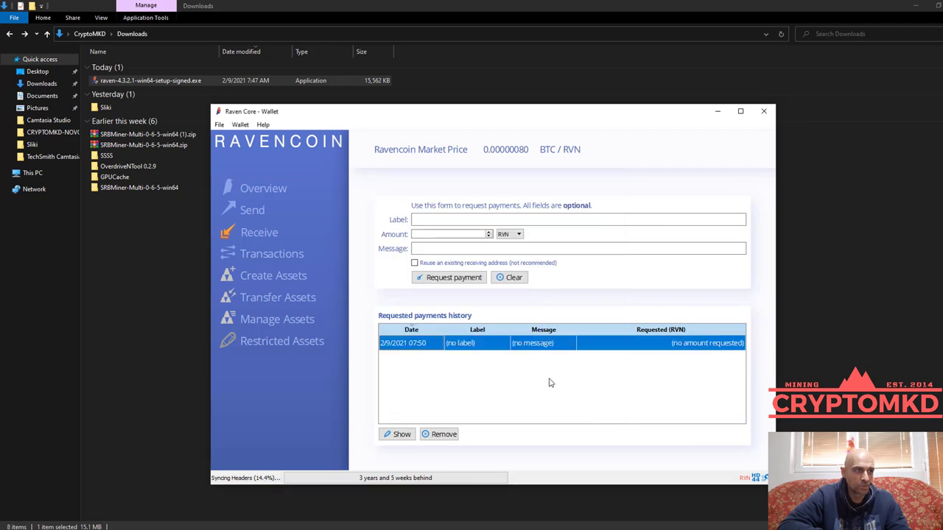
Create a second payment request labelled "mining" and view its receiving address in the payment information.
left_click(426, 220)
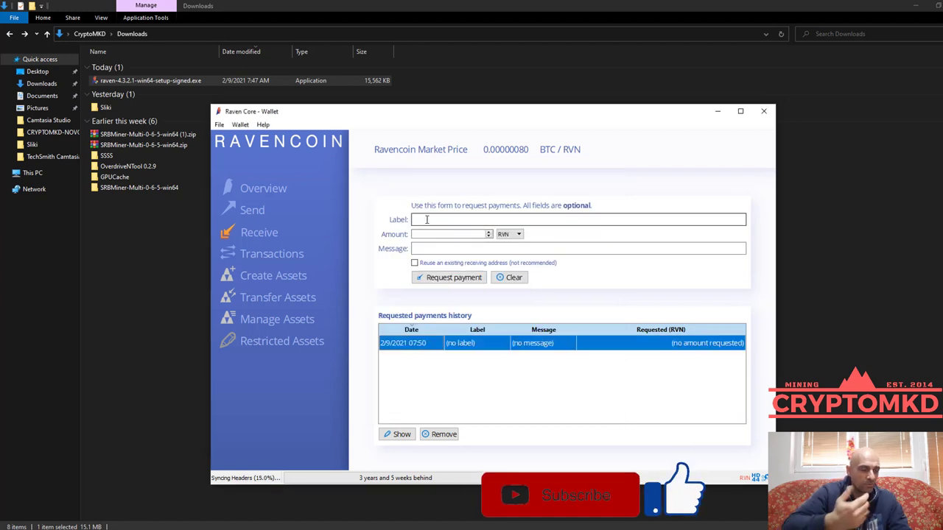
type("mini")
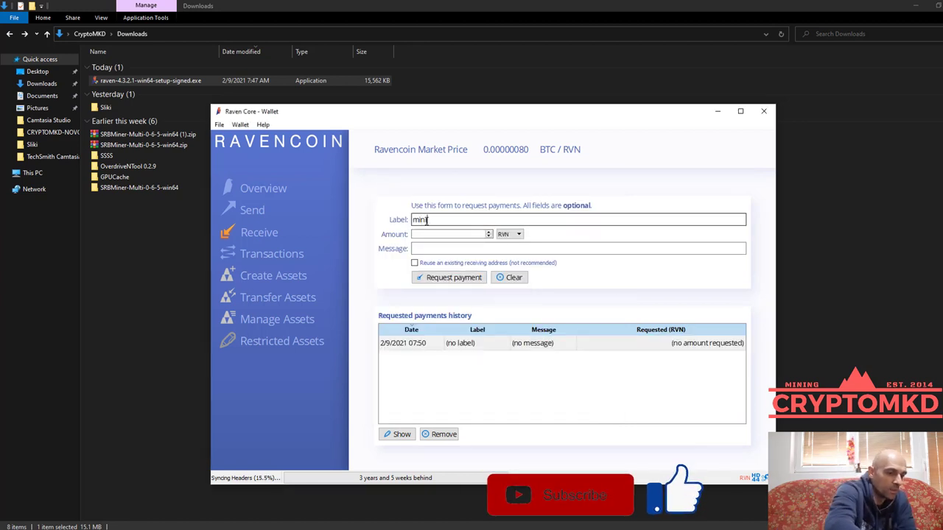
type("ng")
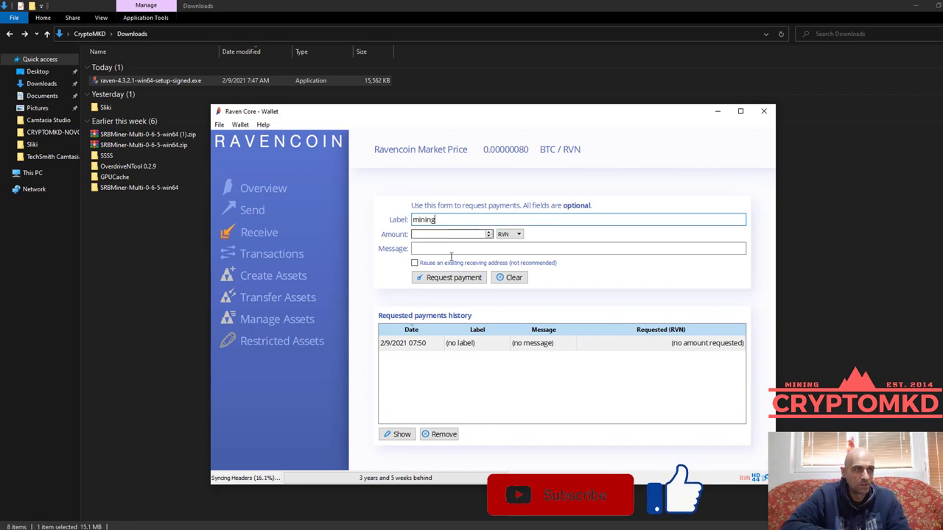
left_click(461, 284)
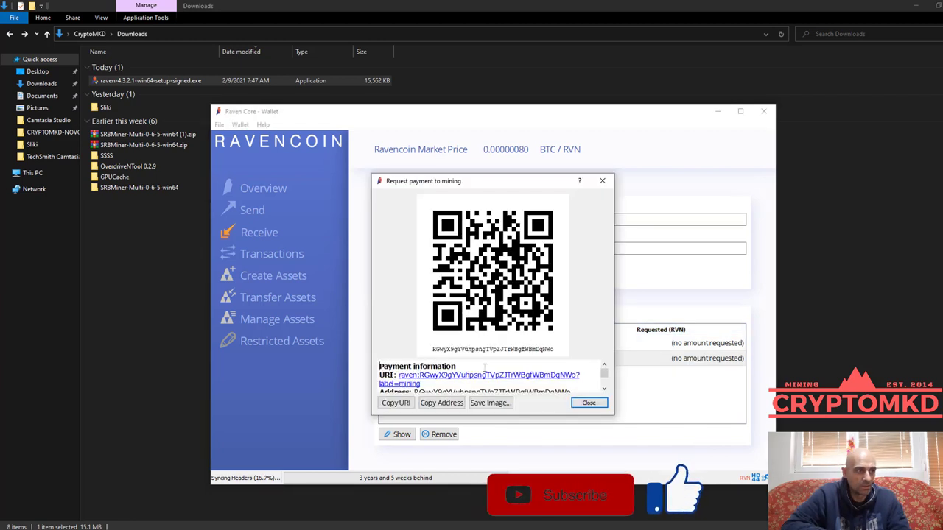
scroll(489, 371, "down", 1)
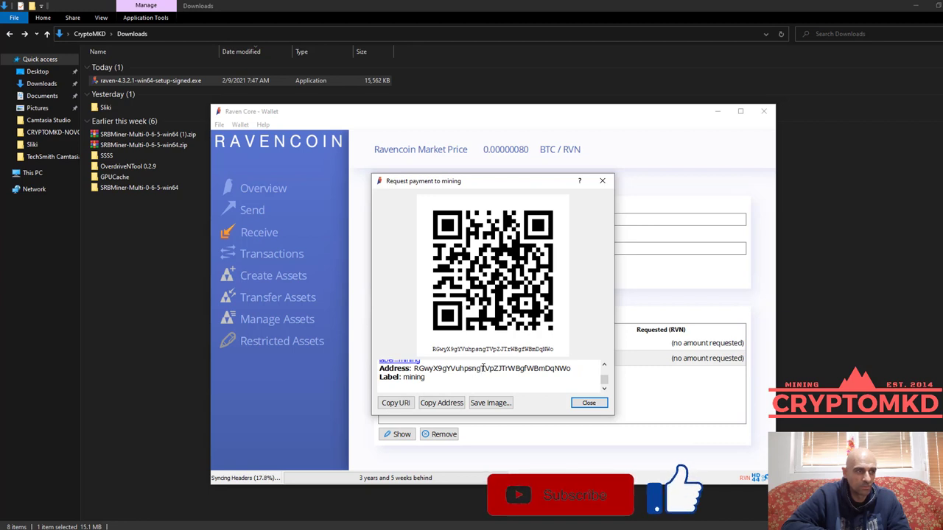
left_click_drag(413, 368, 582, 369)
left_click(590, 404)
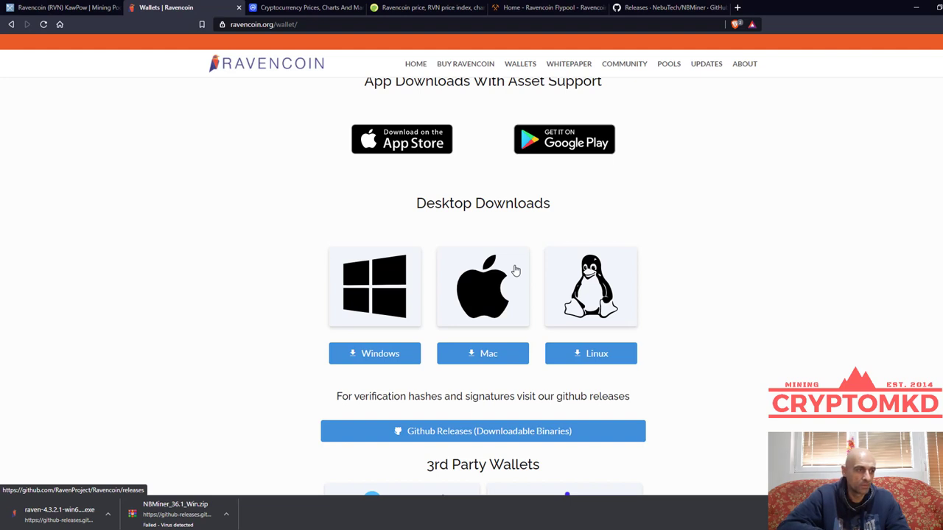
Minimise the Raven Core wallet and move the browser's Flypool Ravencoin page directly beside the Wallets page.
key("alt+Tab")
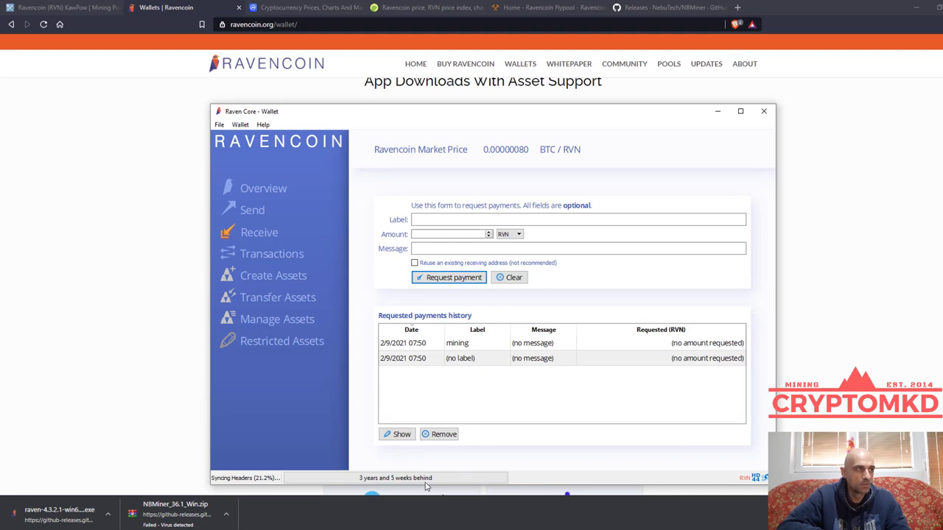
left_click(717, 112)
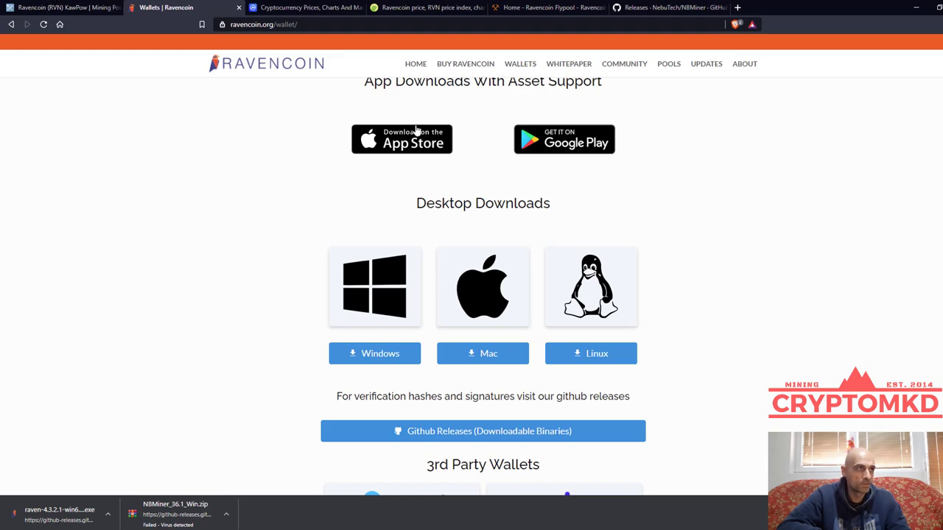
left_click(538, 7)
left_click_drag(538, 8, 321, 8)
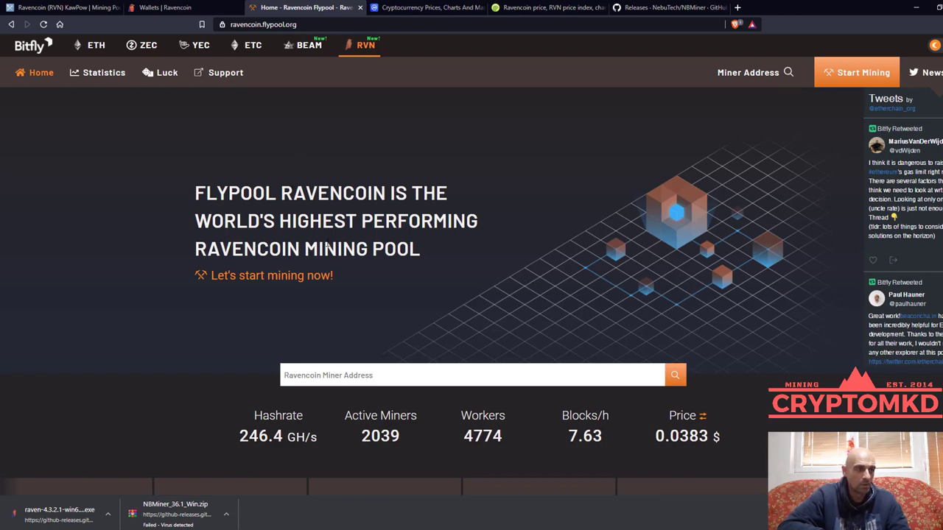
Open Flypool's Start Mining guide and show the mining software offered for Windows - AMD.
scroll(328, 244, "down", 1)
scroll(329, 242, "up", 1)
left_click(840, 83)
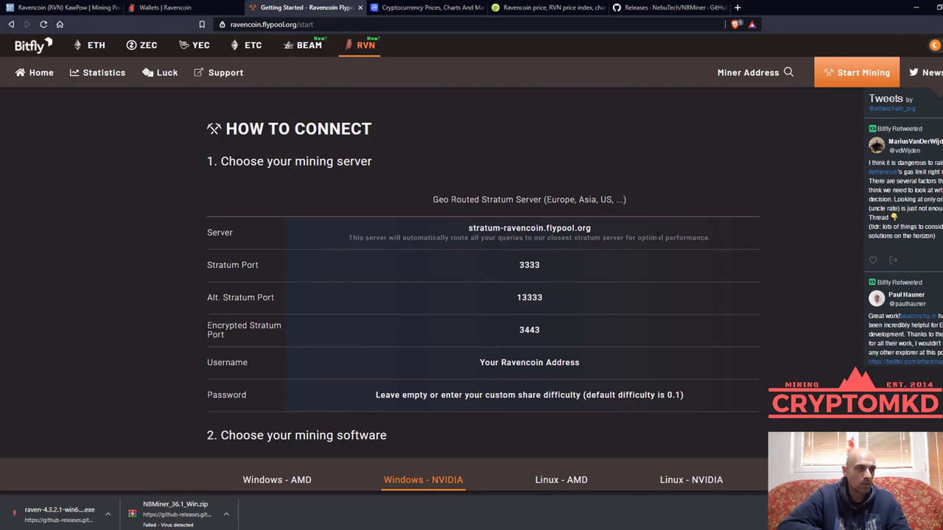
scroll(656, 239, "down", 3)
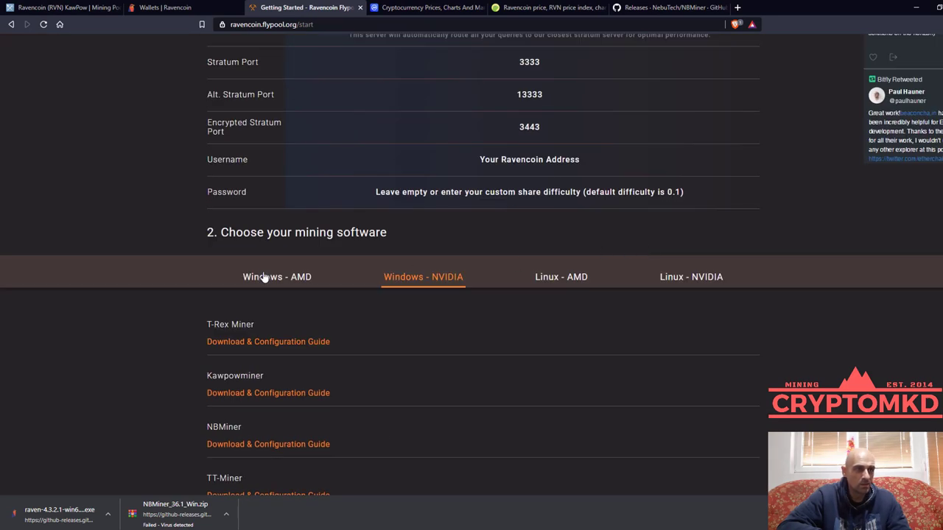
left_click_drag(230, 232, 397, 220)
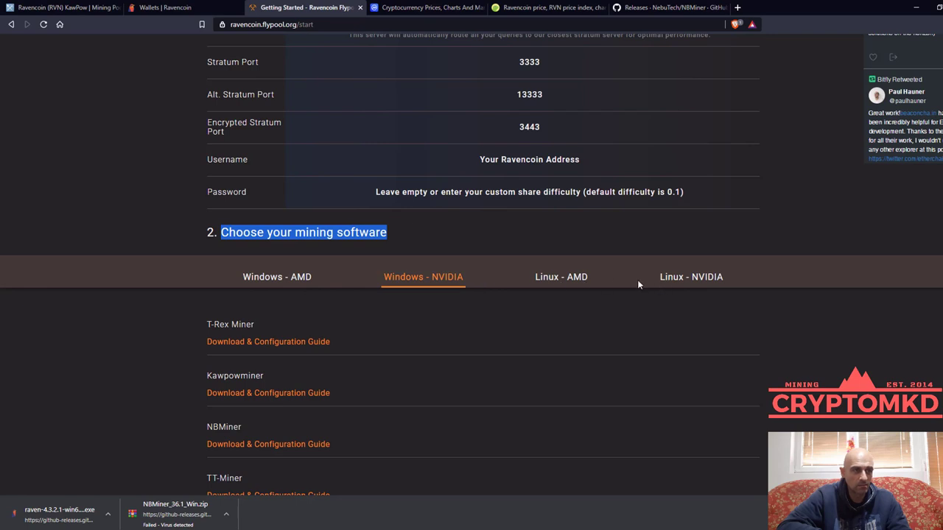
left_click(292, 281)
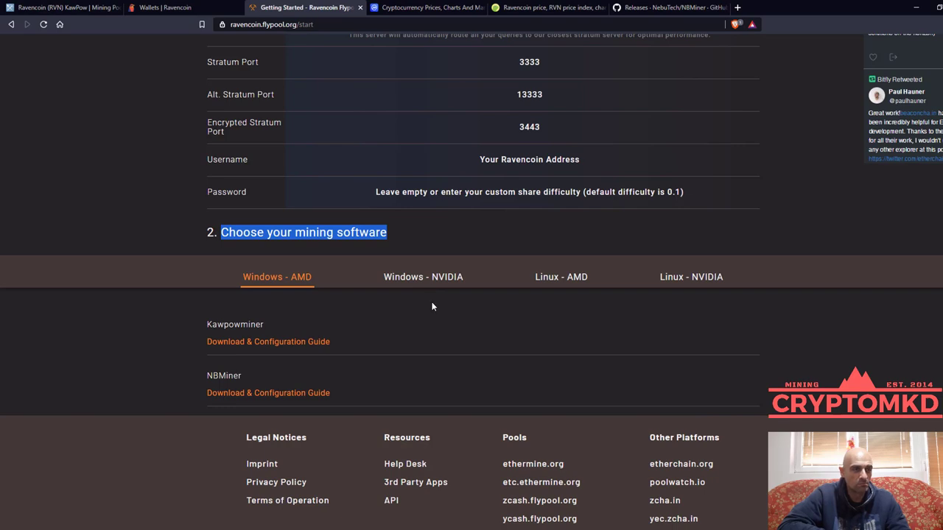
Open the 2miners.com pool from the Ravencoin pool list and go to the download section of its How to Start guide.
left_click(72, 6)
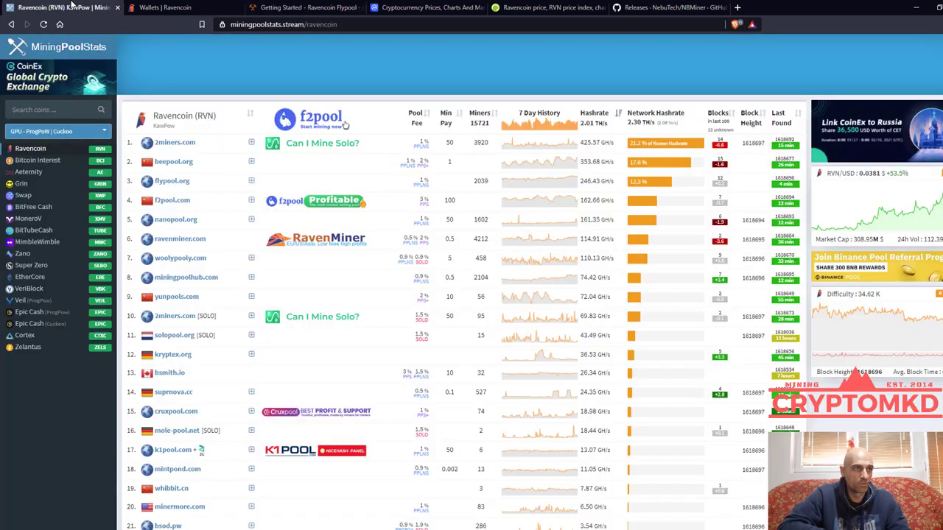
middle_click(176, 143)
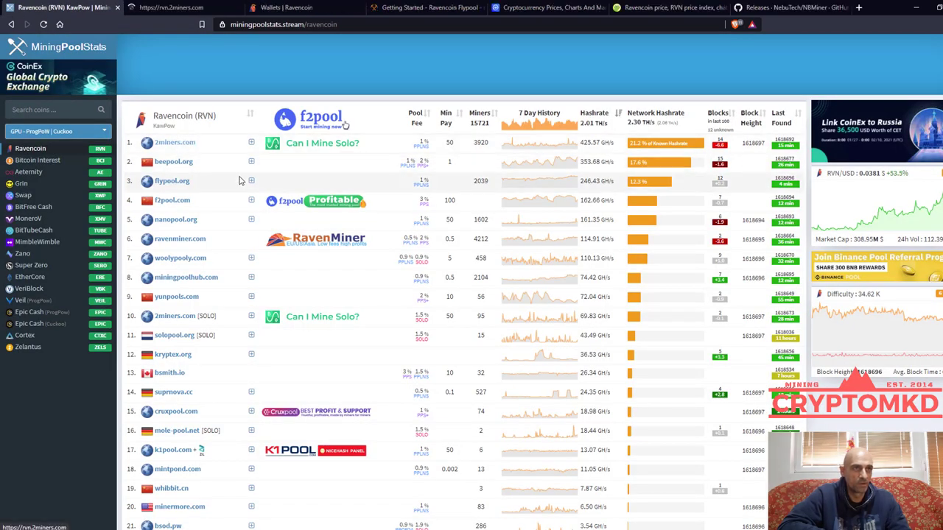
left_click(170, 6)
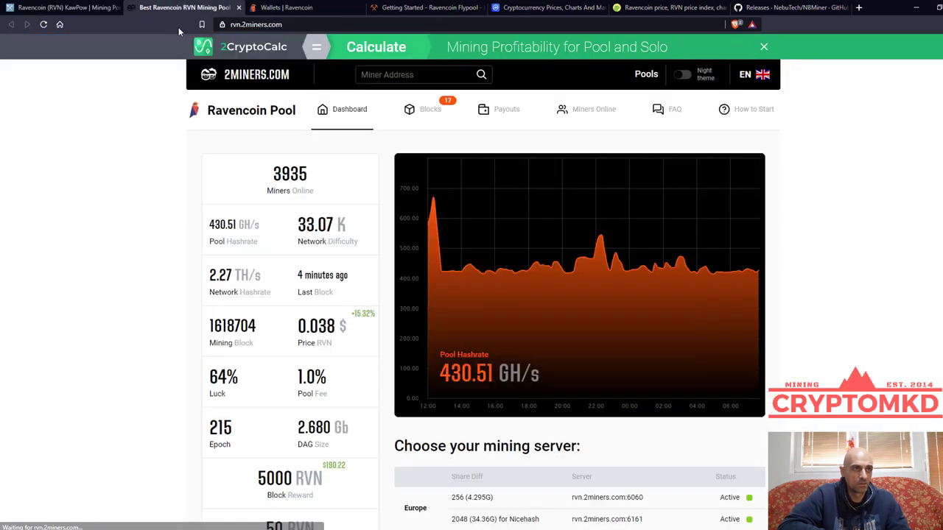
left_click(748, 110)
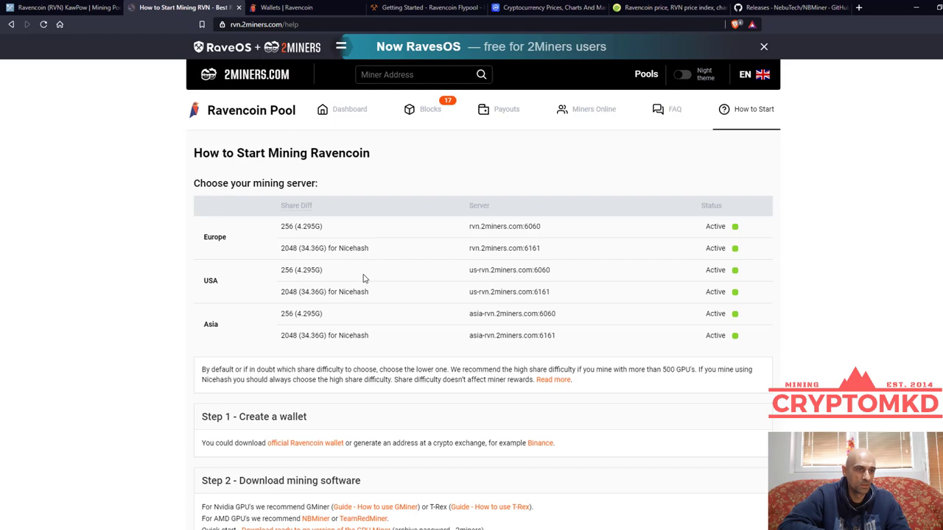
scroll(362, 277, "down", 3)
scroll(363, 277, "down", 1)
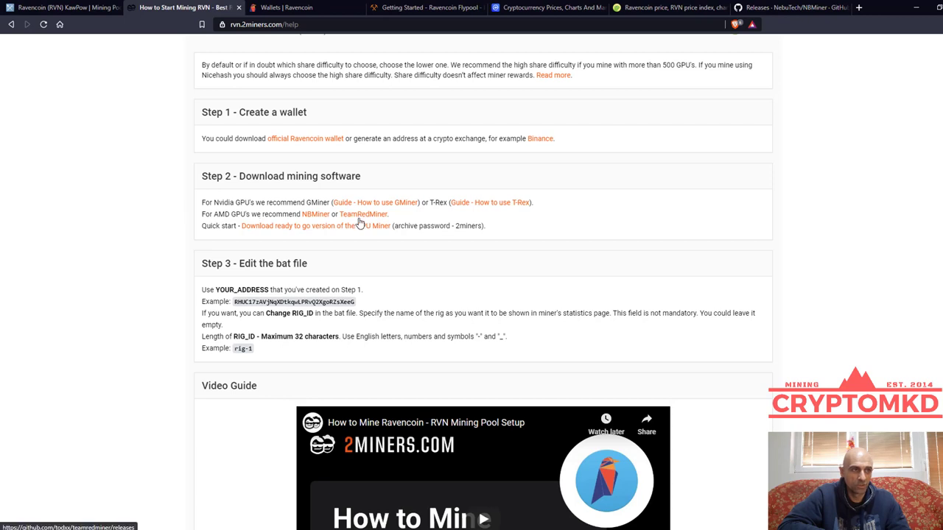
Open the NBMiner and TeamRedMiner release pages linked in the 2Miners guide for AMD GPUs.
left_click(318, 215)
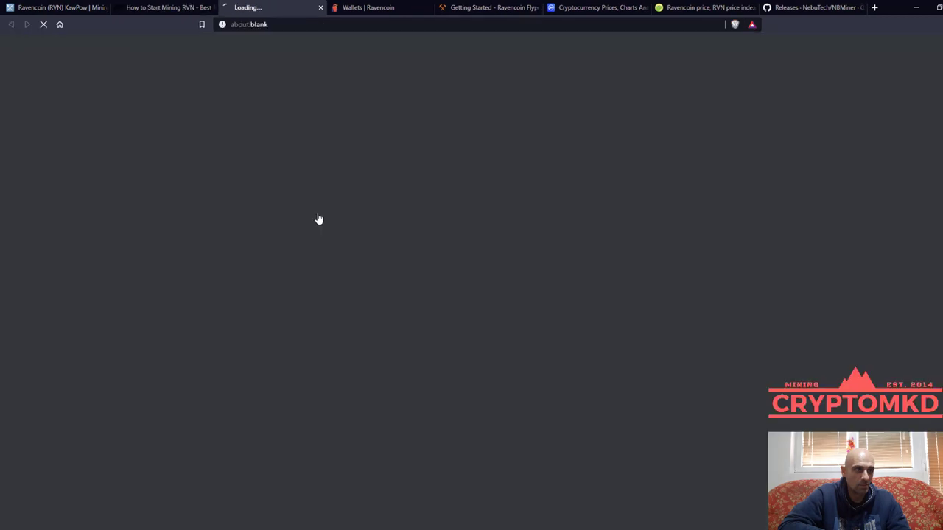
scroll(412, 282, "down", 2)
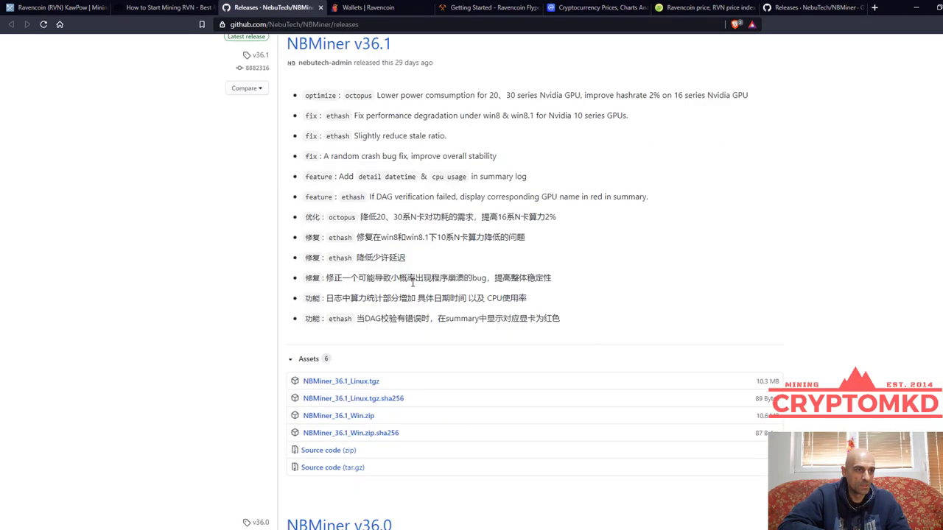
left_click(163, 8)
left_click(358, 214)
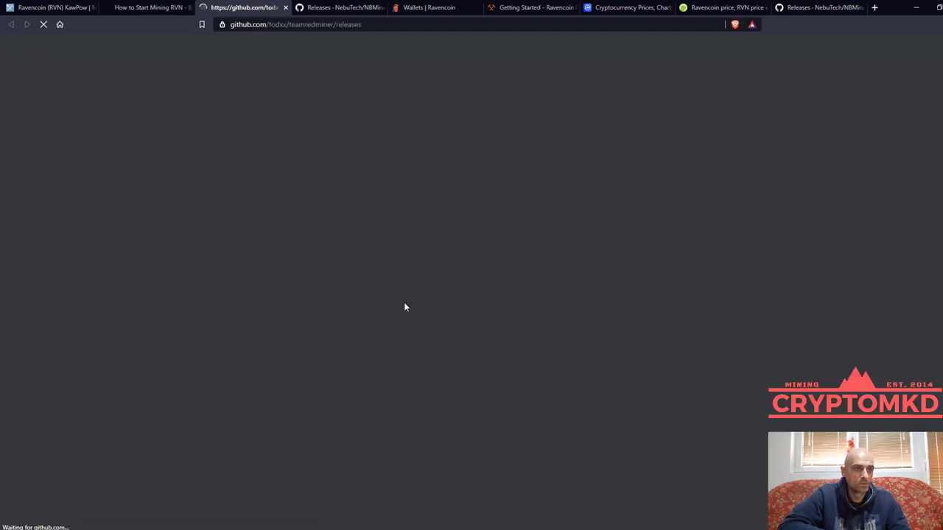
Download NBMiner_36.1_Win.zip from the NBMiner v36.1 release page to the Downloads folder.
left_click(327, 8)
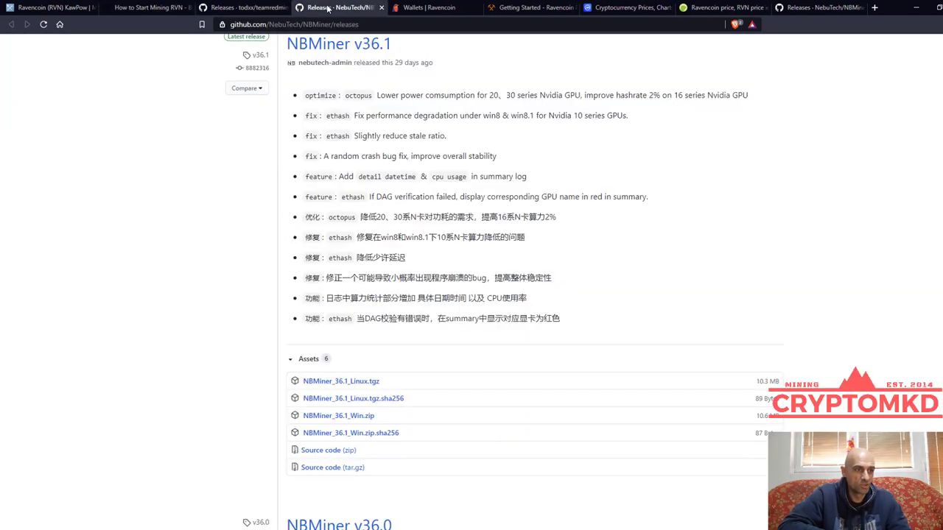
left_click(349, 417)
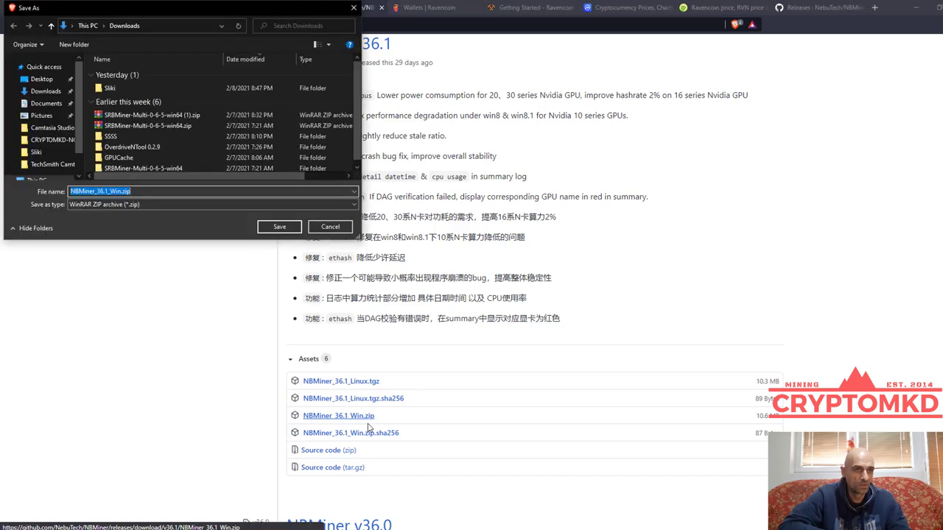
left_click(279, 226)
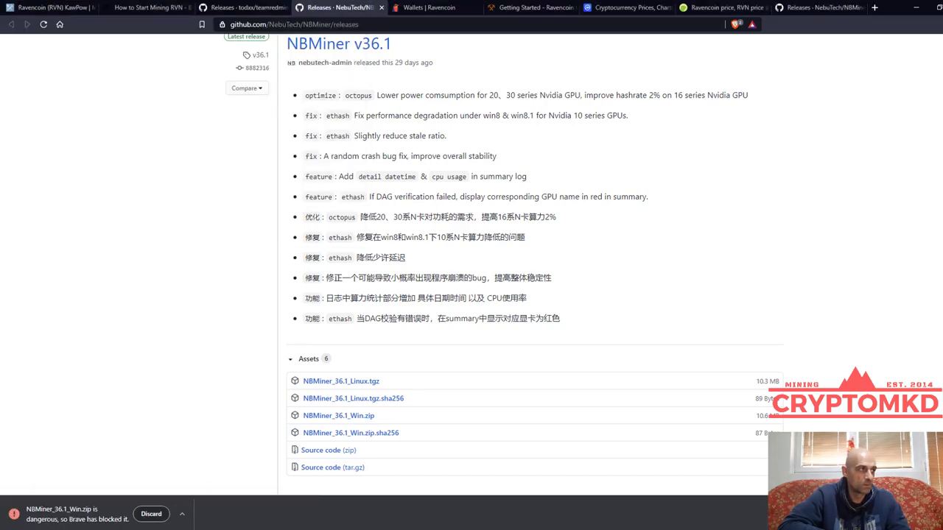
Keep the blocked NBMiner_36.1_Win.zip file in the browser's downloads despite the danger warning.
left_click(935, 24)
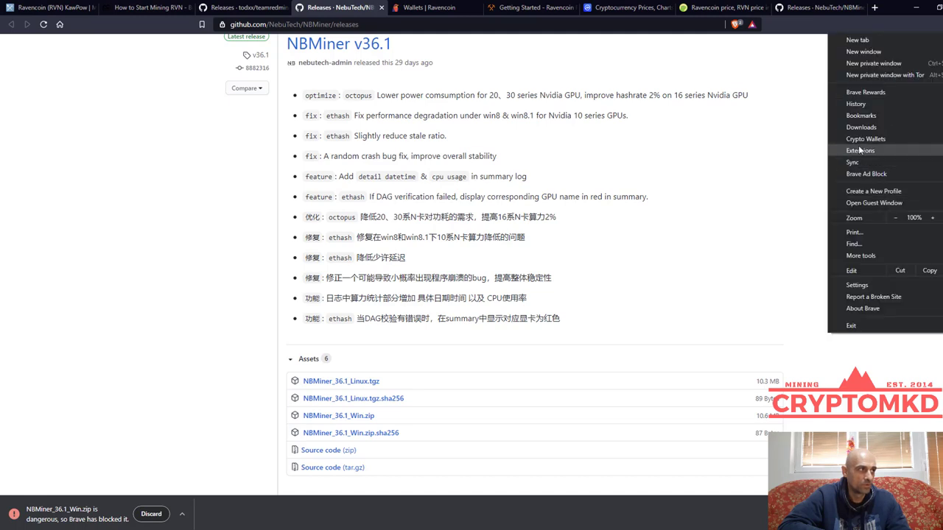
left_click(862, 125)
left_click(487, 166)
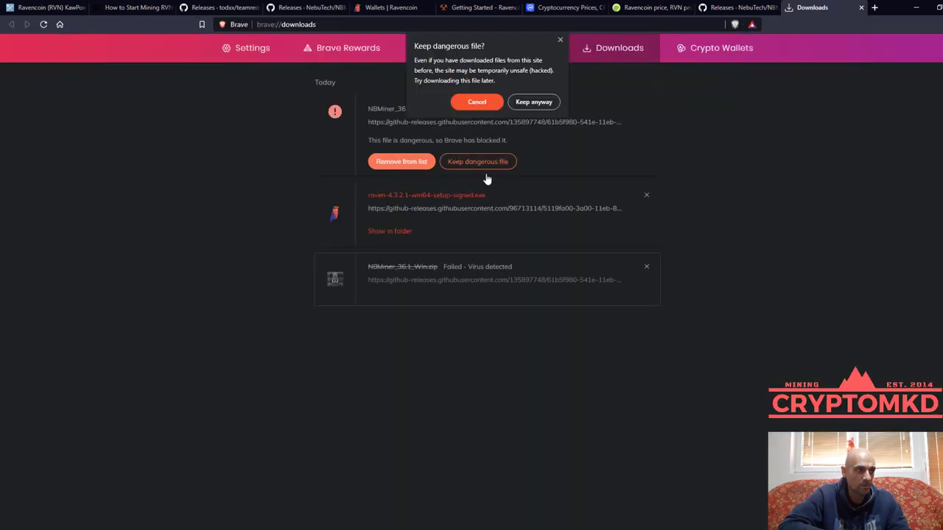
left_click(547, 107)
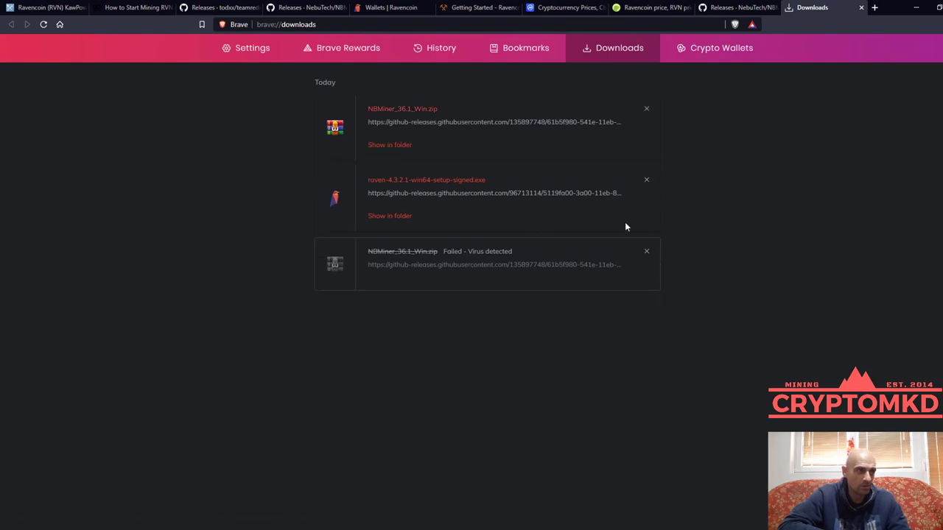
Show the downloaded NBMiner archive in its folder and extract it with WinRAR to the NBMiner_36.1_Win folder.
left_click(400, 152)
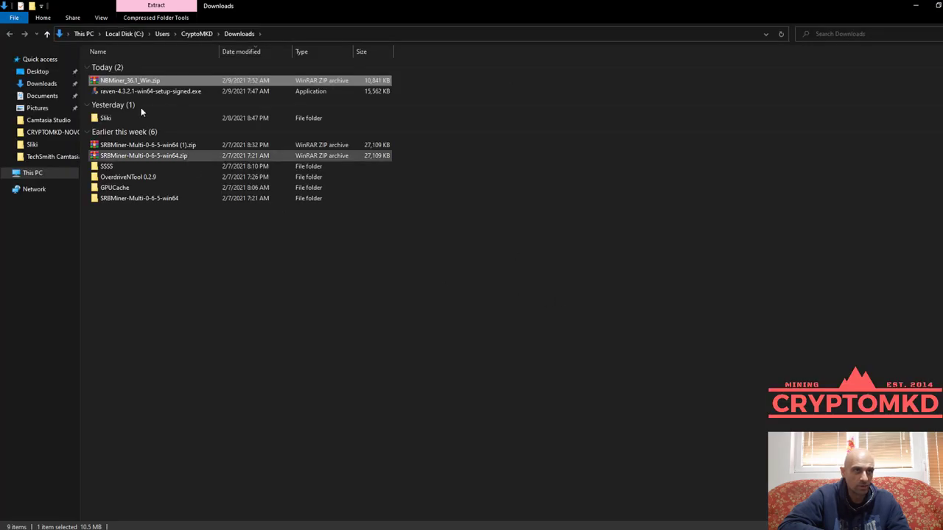
right_click(141, 81)
mouse_move(298, 113)
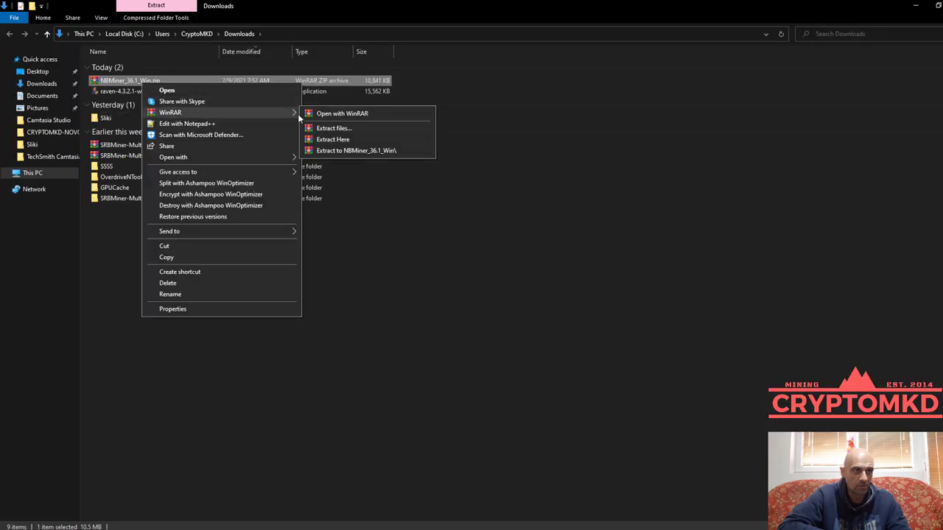
left_click(323, 151)
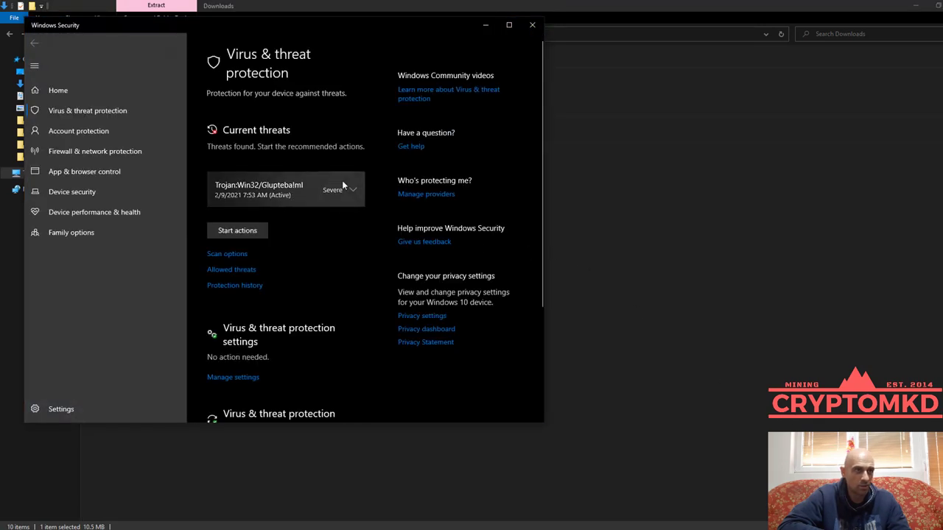
Allow the detected Trojan:Win32/Glupteba!ml threat on the device in Windows Security and close the security window.
left_click(343, 185)
left_click(238, 260)
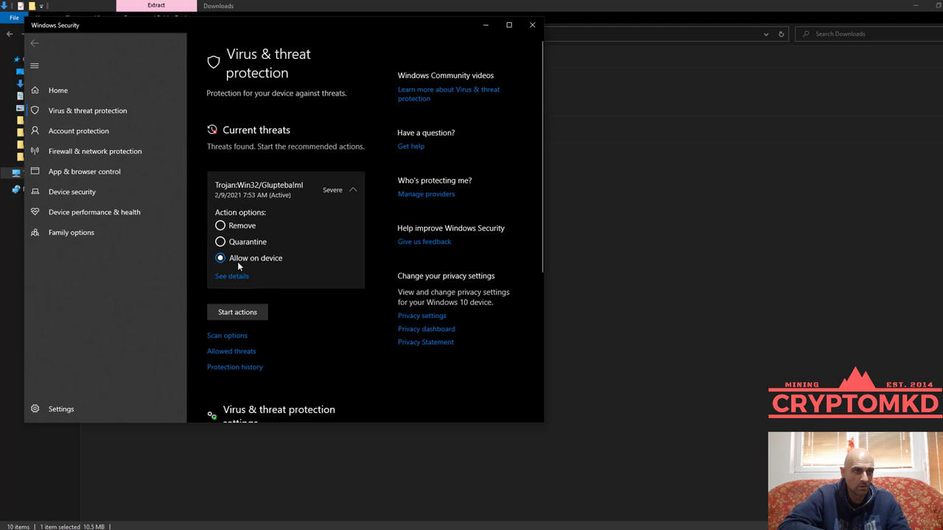
left_click(248, 317)
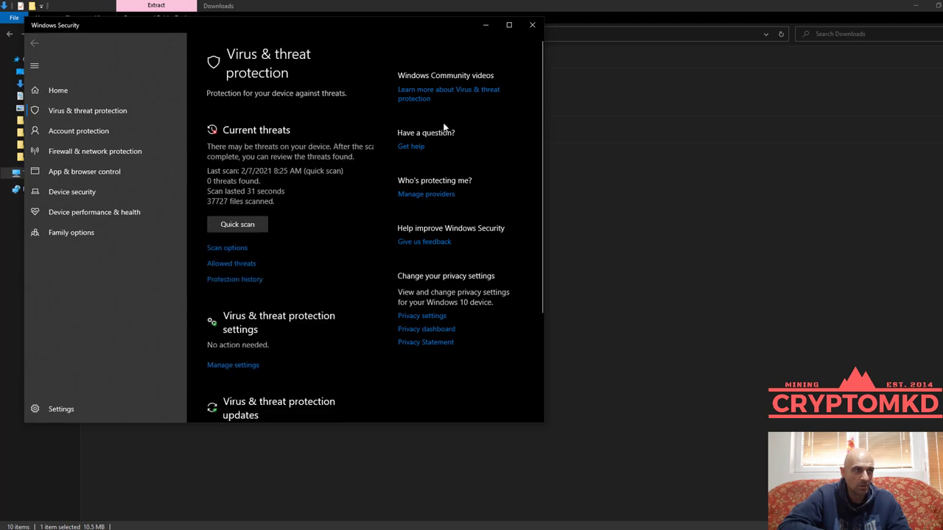
left_click(531, 26)
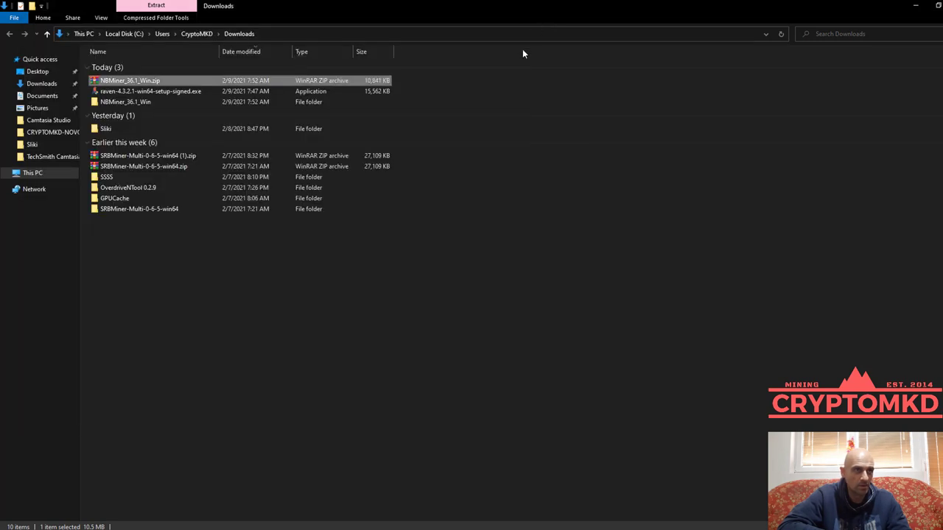
Examine the extracted miner files in the NBMiner_Win folder and return to the Downloads folder.
double_click(158, 100)
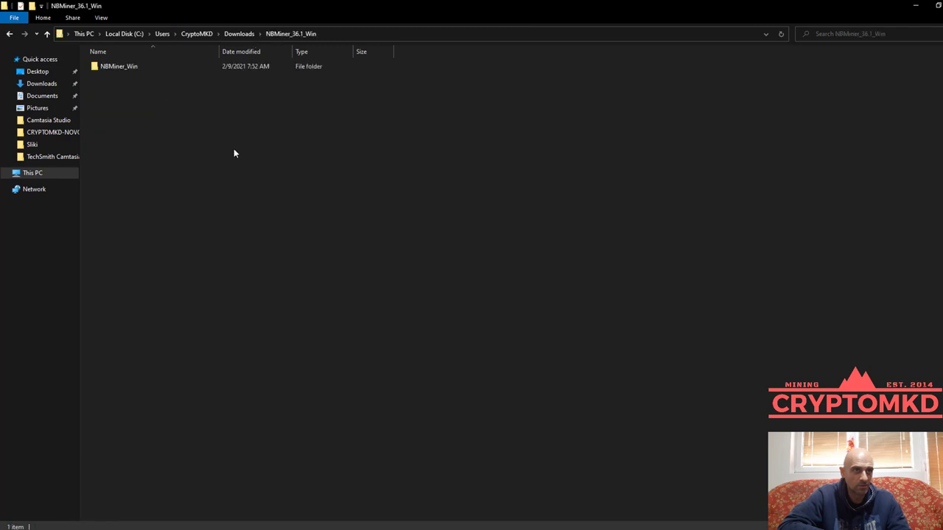
double_click(128, 67)
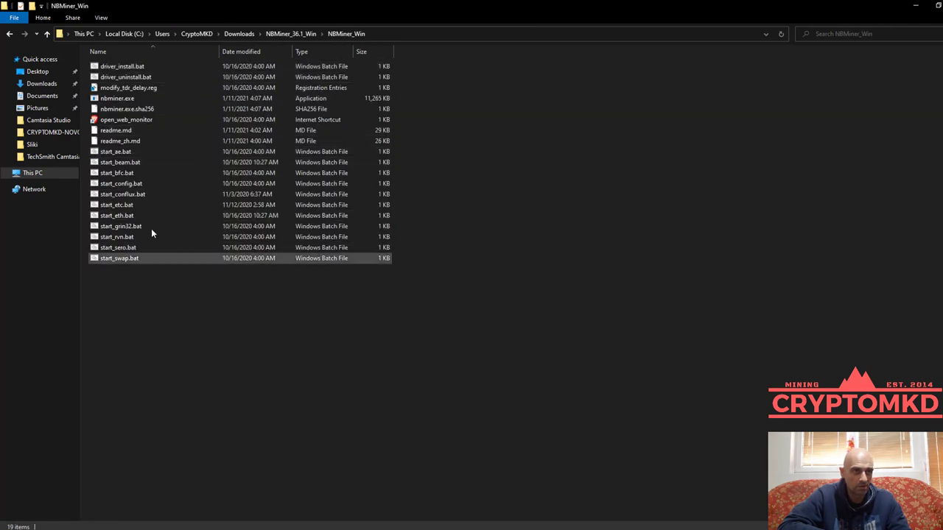
left_click(9, 34)
left_click(9, 34)
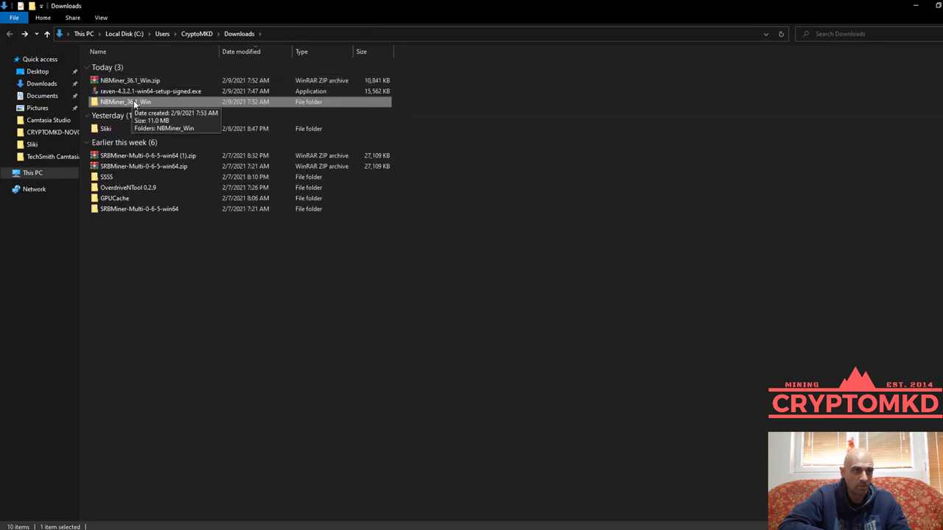
Switch to the browser and download teamredminer-v0.8.1-win.zip from the Team Red Miner v0.8.1 release to Downloads.
key("alt+Tab")
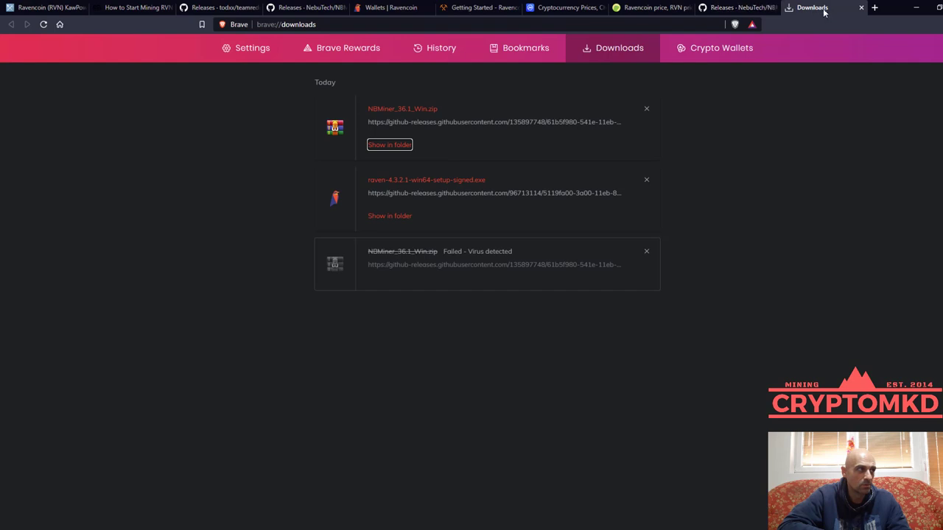
left_click(188, 7)
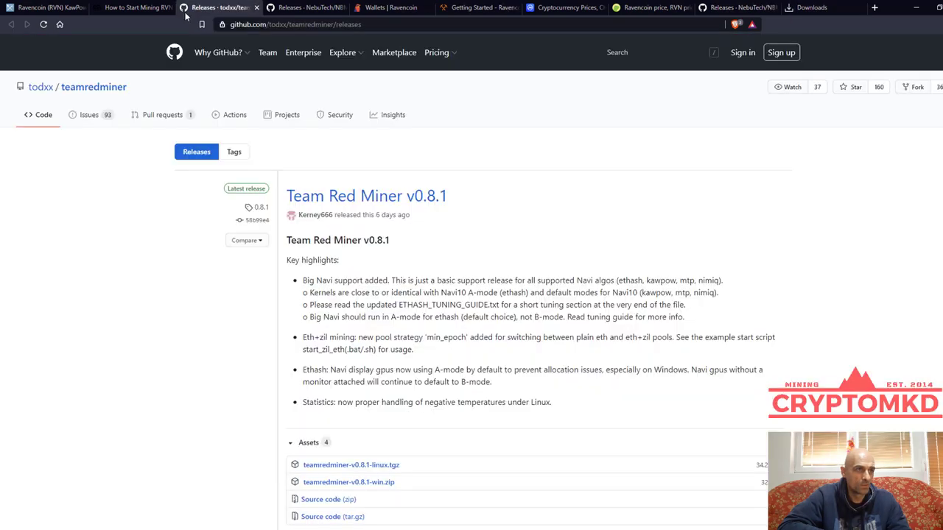
scroll(442, 391, "down", 2)
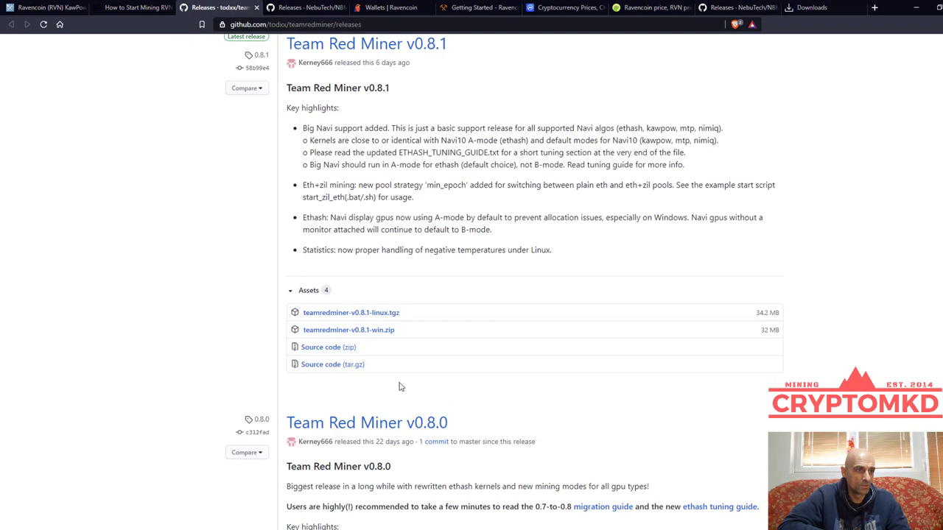
left_click(372, 335)
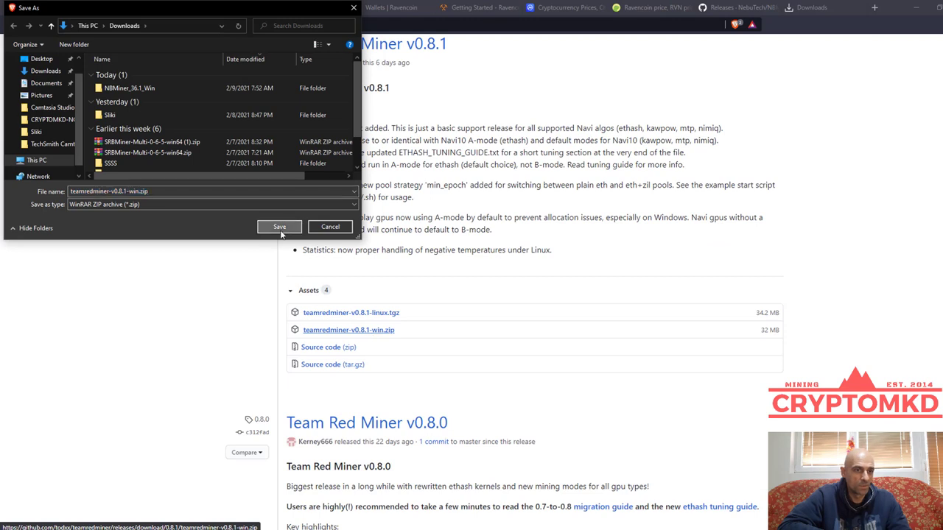
left_click(279, 230)
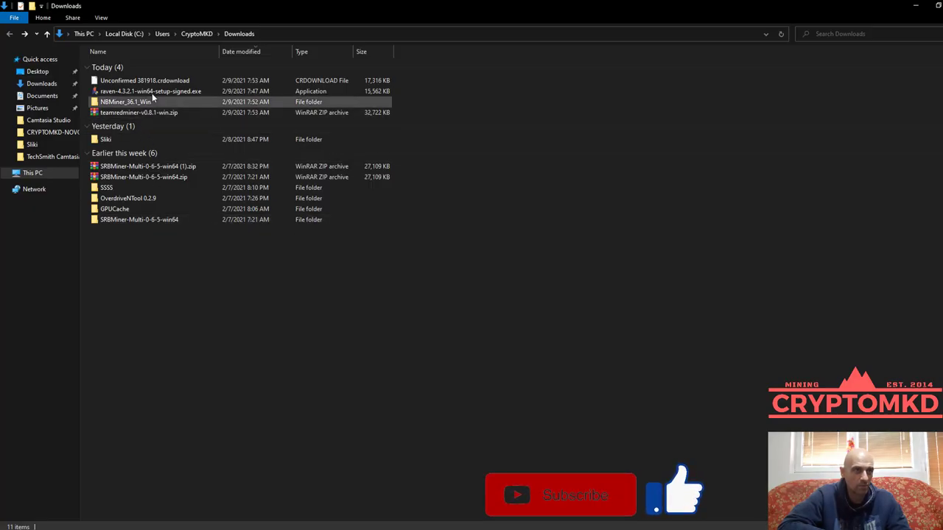
Refresh the Downloads folder and extract teamredminer-v0.8.1-win.zip with WinRAR to its own teamredminer-v0.8.1-win folder.
right_click(428, 227)
left_click(454, 282)
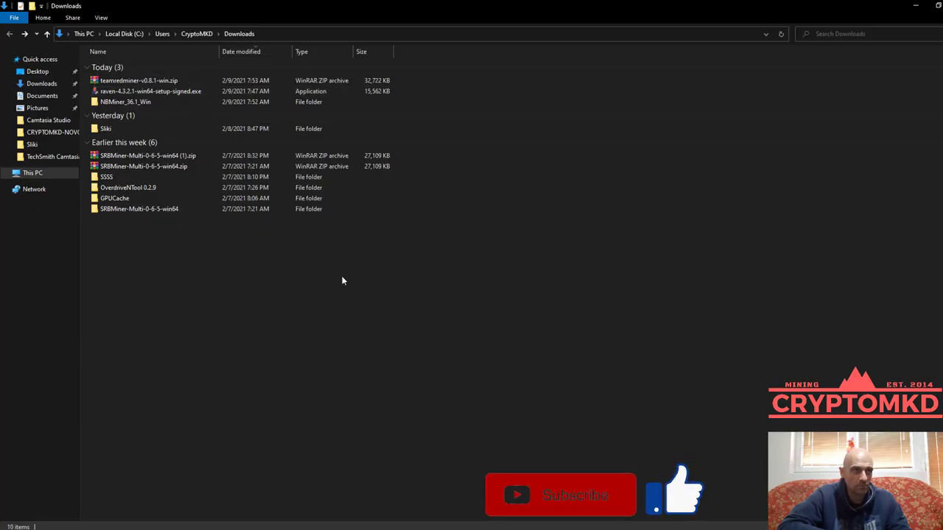
right_click(150, 81)
mouse_move(246, 110)
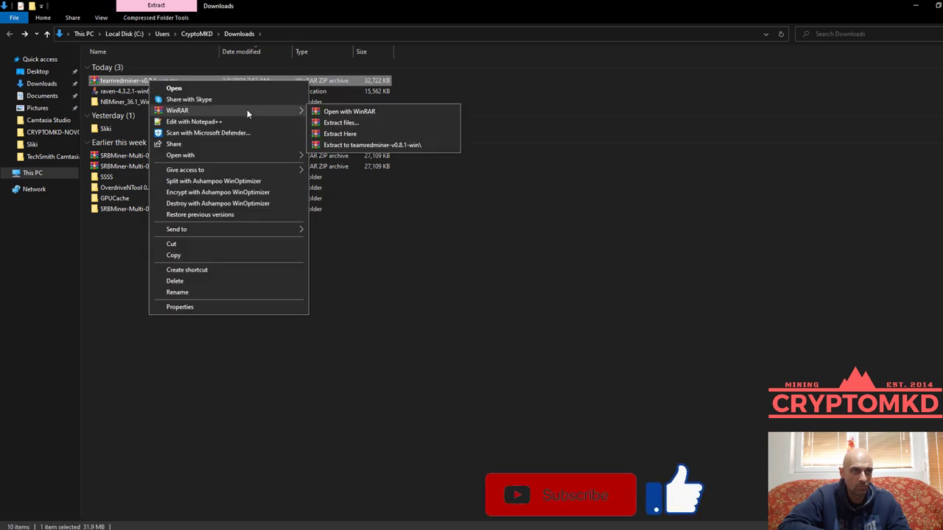
left_click(346, 144)
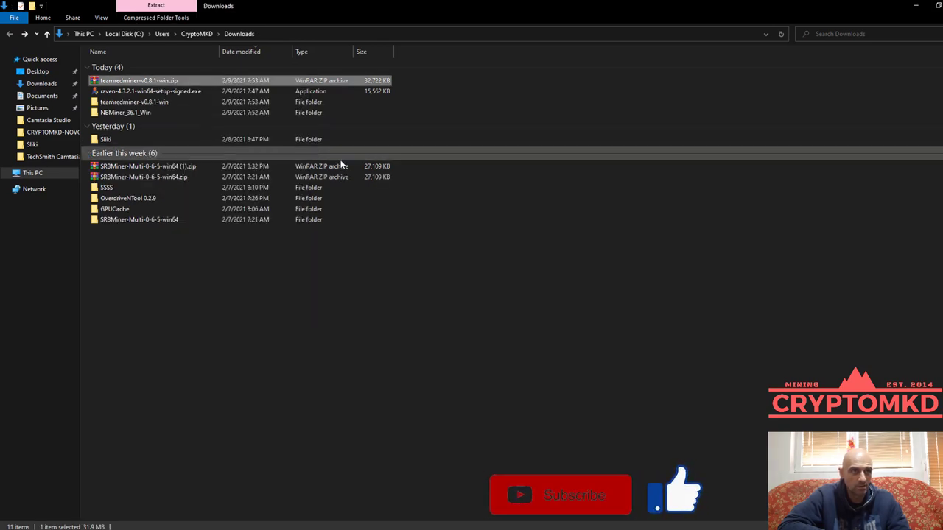
Examine the files in the inner teamredminer-v0.8.1-win folder and return to the Downloads folder.
double_click(177, 104)
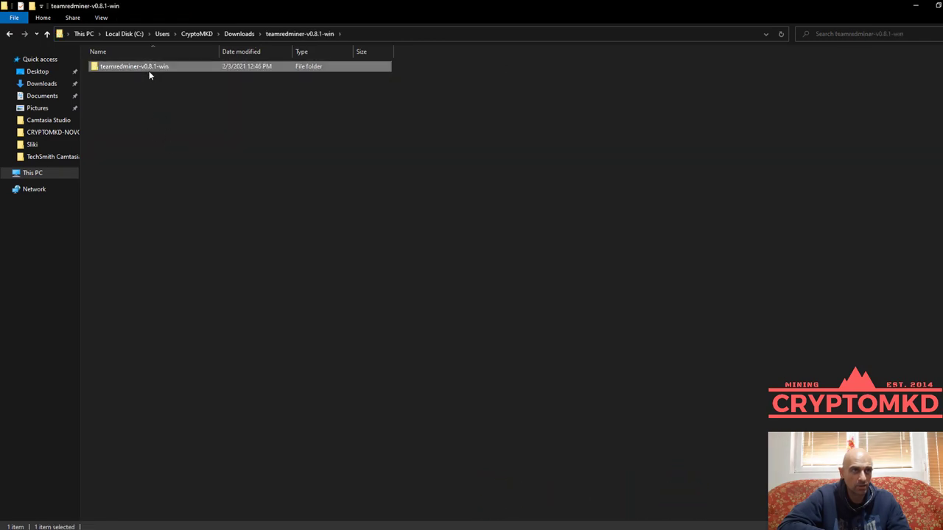
double_click(149, 71)
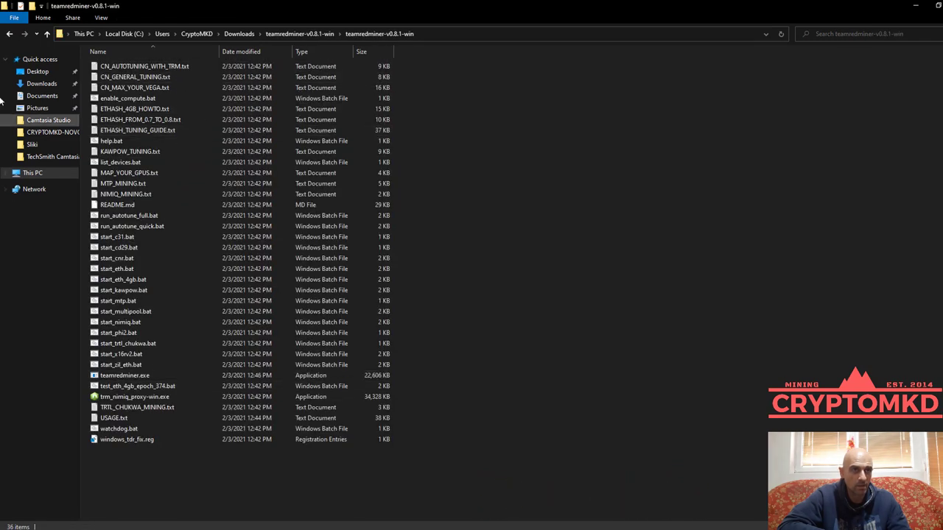
left_click(10, 34)
left_click(10, 34)
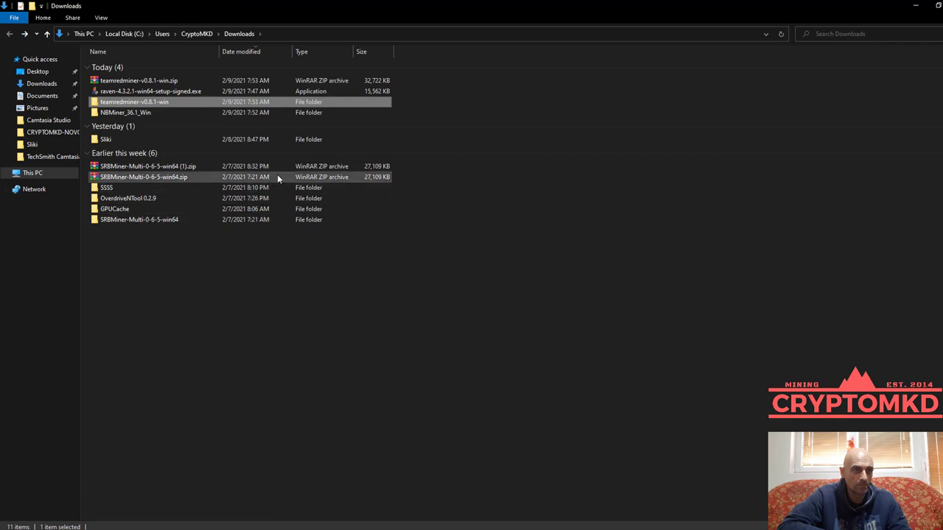
Close the TeamRedMiner and adjacent NBMiner release pages in the browser and show Flypool's Getting Started page.
key("alt+Tab")
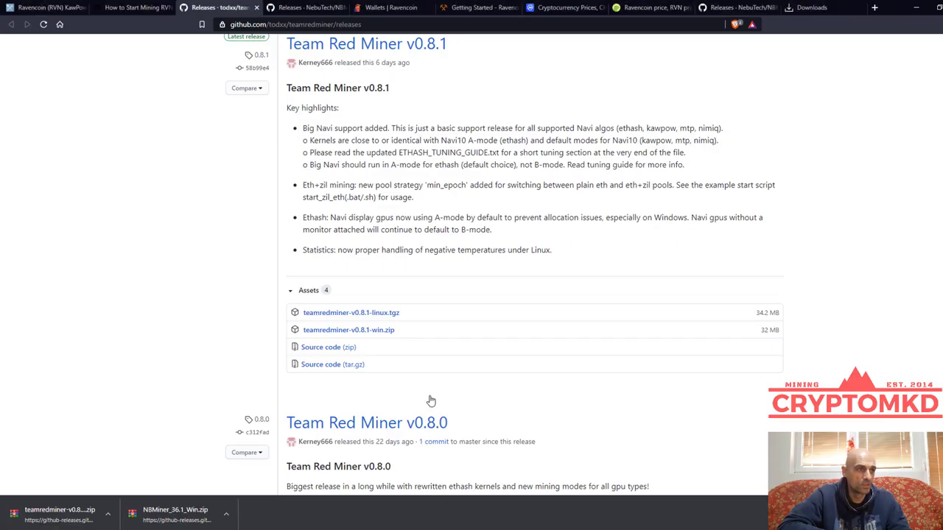
left_click(256, 7)
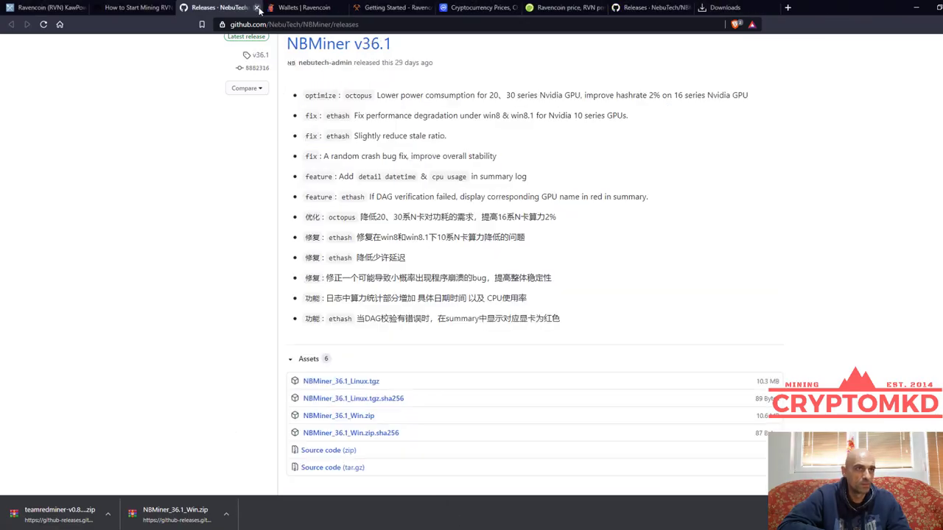
left_click(258, 8)
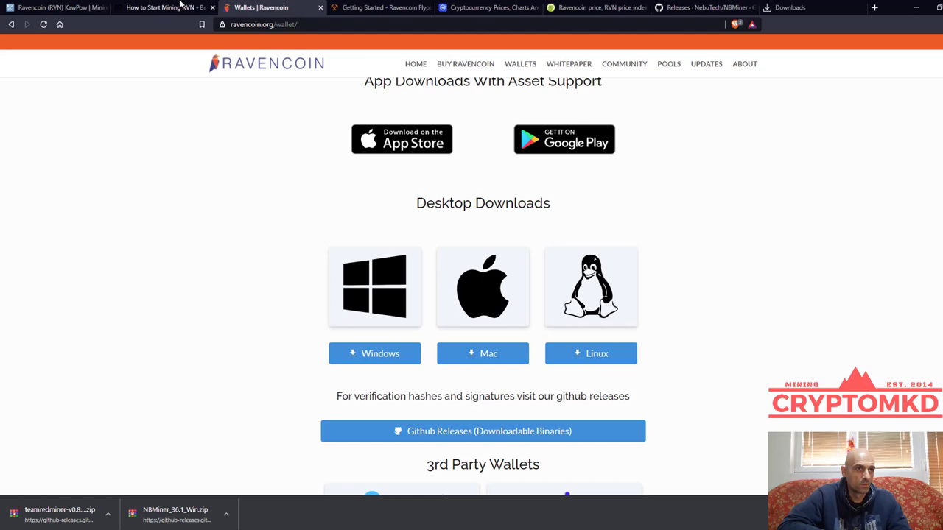
left_click(381, 8)
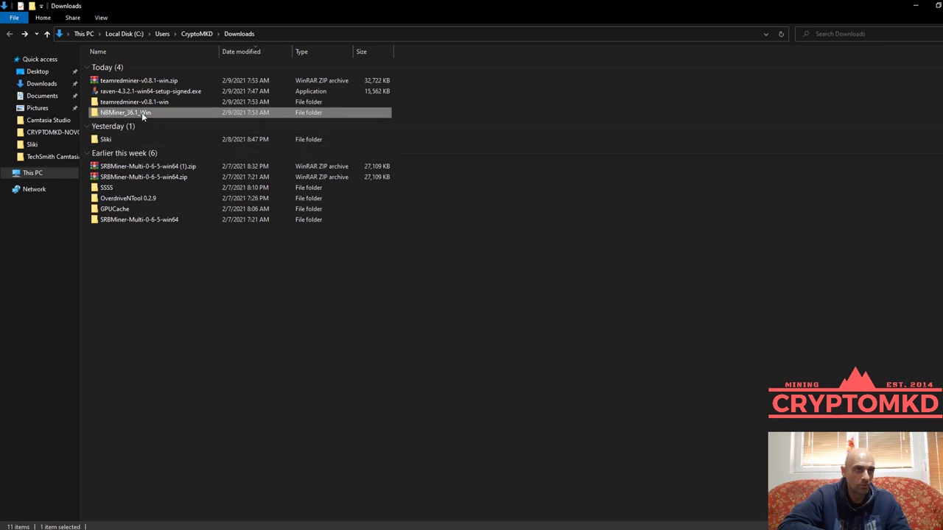
Open start_rvn.bat from the extracted NBMiner_Win folder for editing in Notepad and maximise its window.
double_click(142, 112)
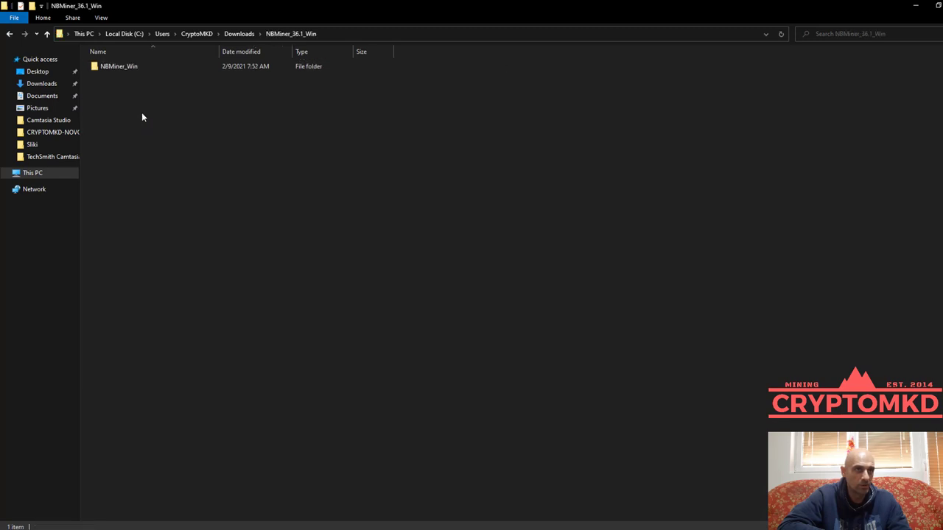
double_click(118, 67)
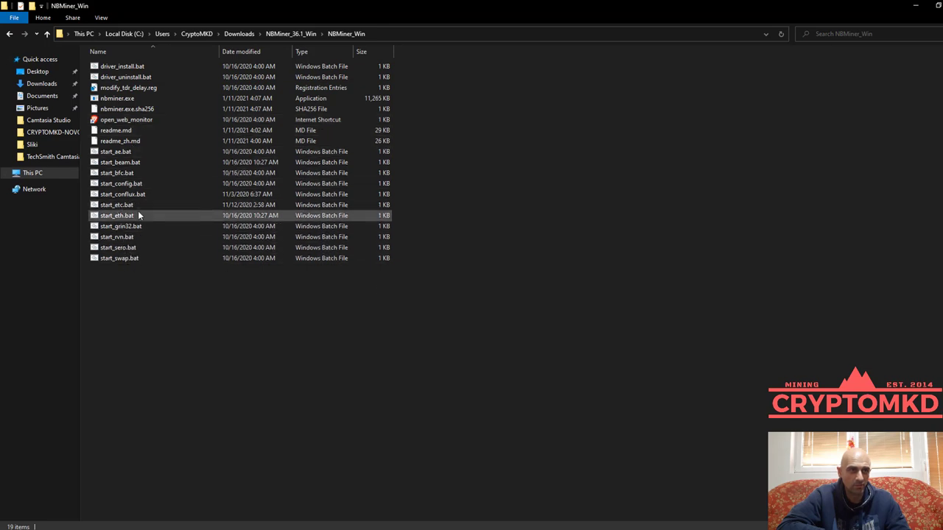
right_click(119, 239)
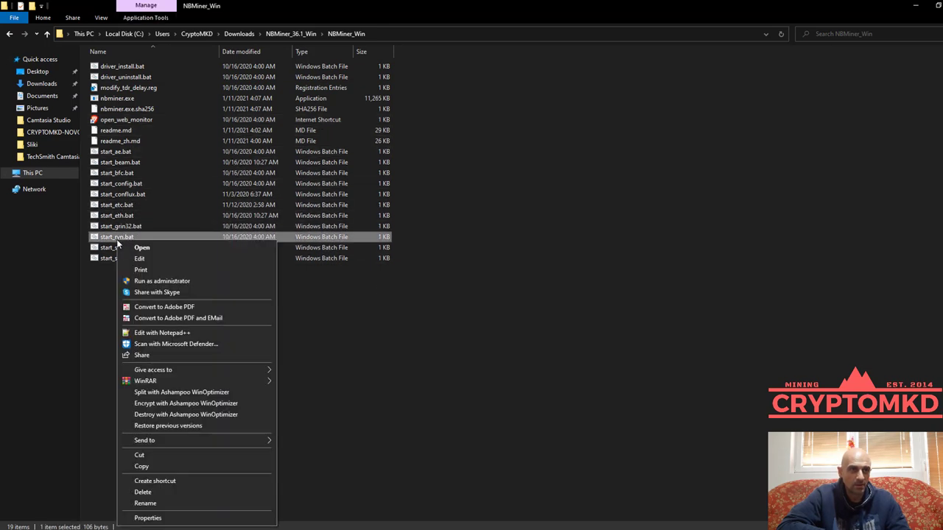
left_click(140, 259)
left_click(918, 86)
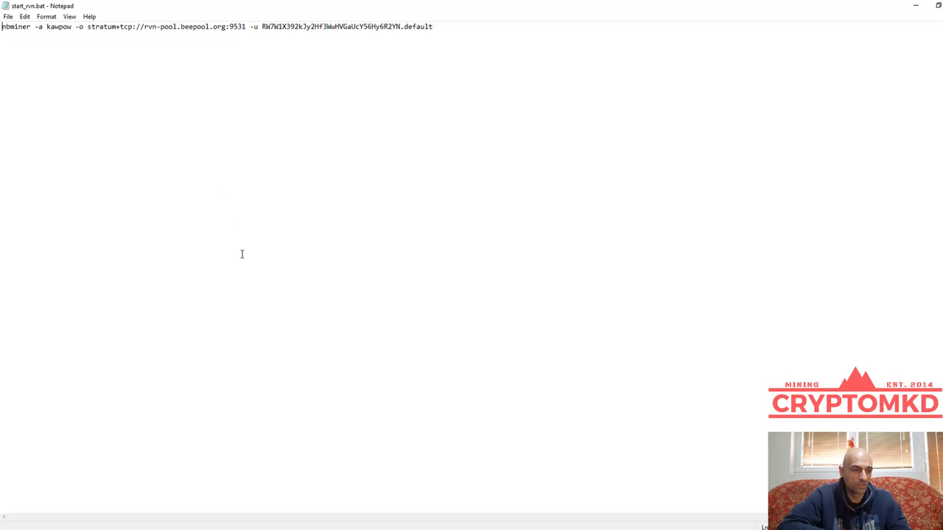
mouse_move(421, 524)
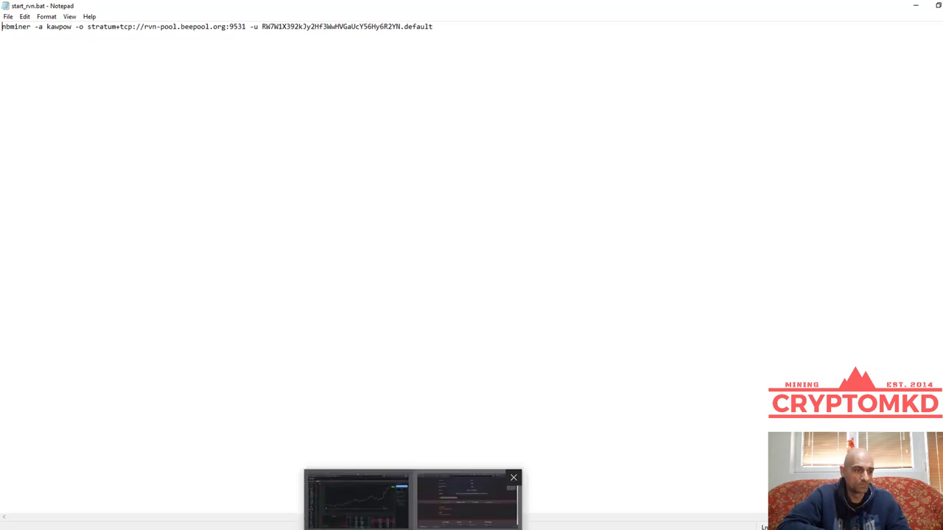
Copy the server name stratum-ravencoin.flypool.org from Flypool's connection table and replace the beepool host in start_rvn.bat with it.
left_click(473, 479)
scroll(488, 268, "up", 2)
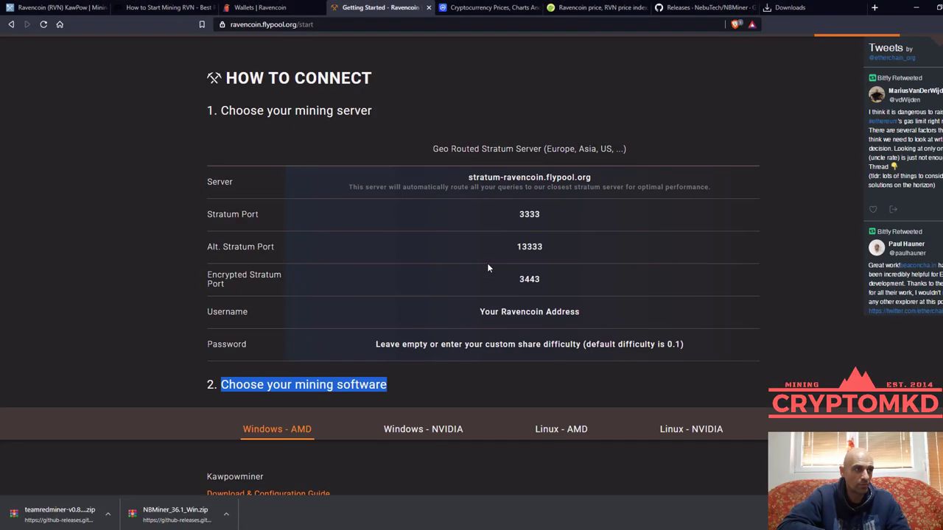
left_click_drag(469, 178, 591, 178)
right_click(579, 178)
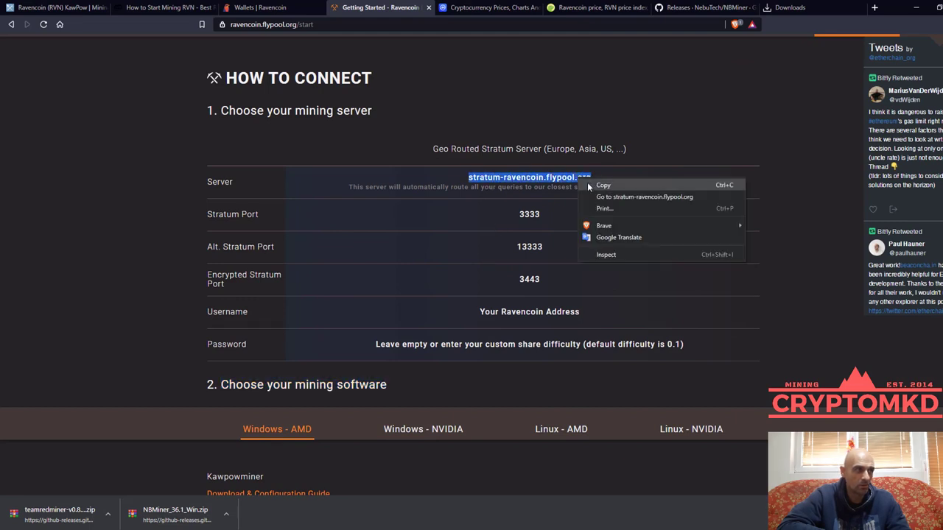
left_click(587, 184)
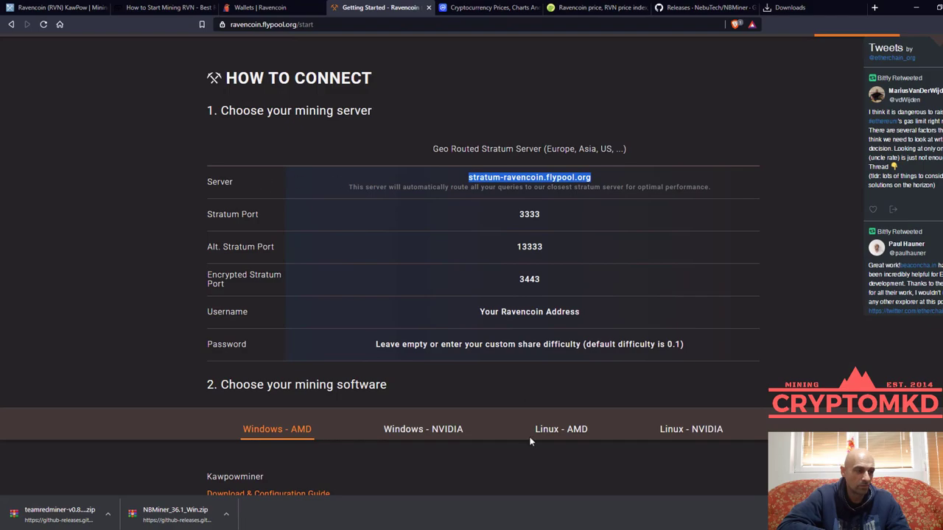
key("alt+Tab")
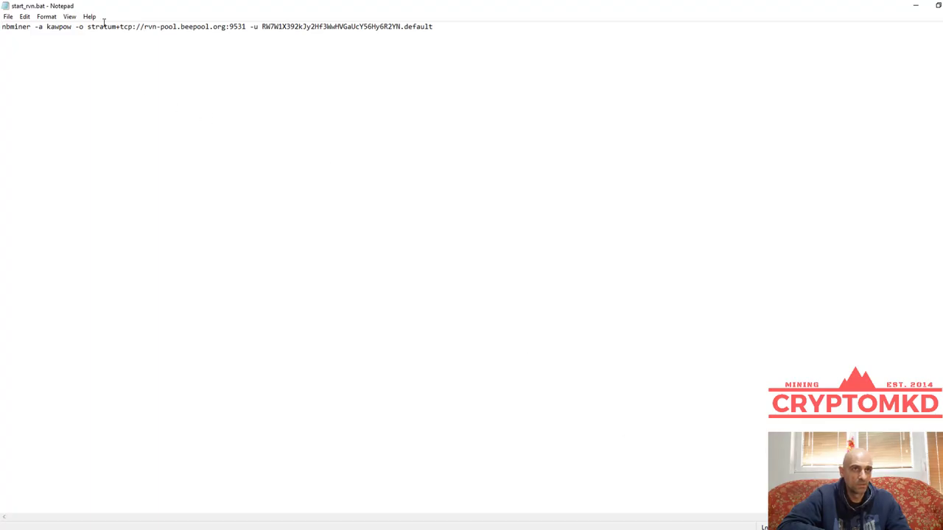
left_click_drag(145, 27, 226, 28)
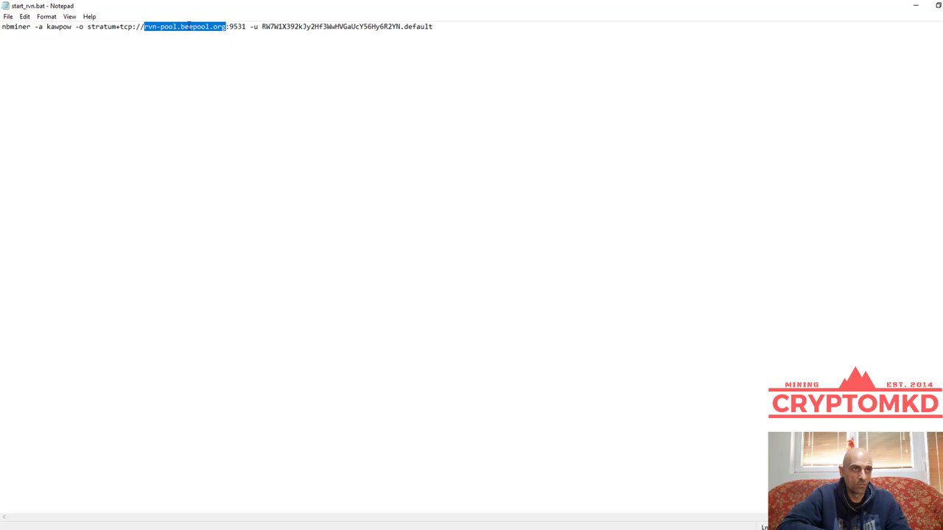
right_click(188, 24)
left_click(206, 69)
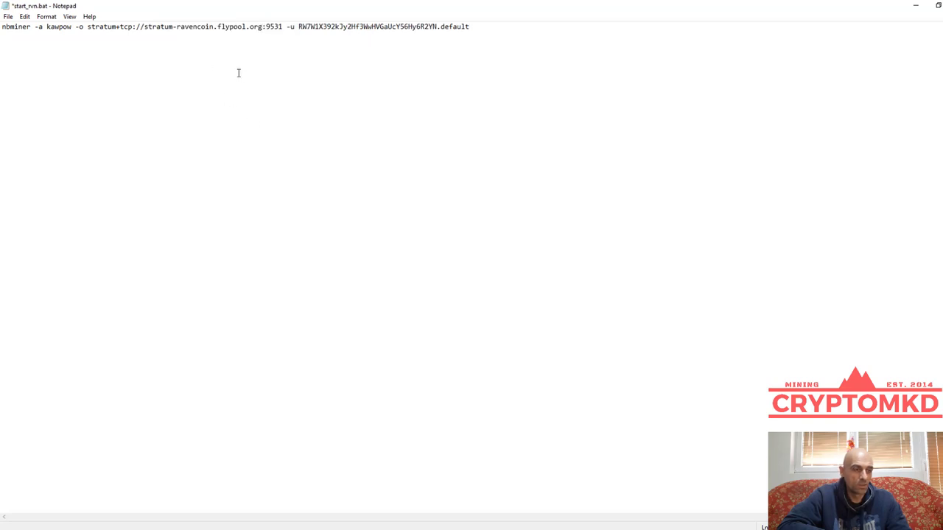
Copy stratum port 3333 from the Flypool page and replace the port number in start_rvn.bat with it.
key("alt+Tab")
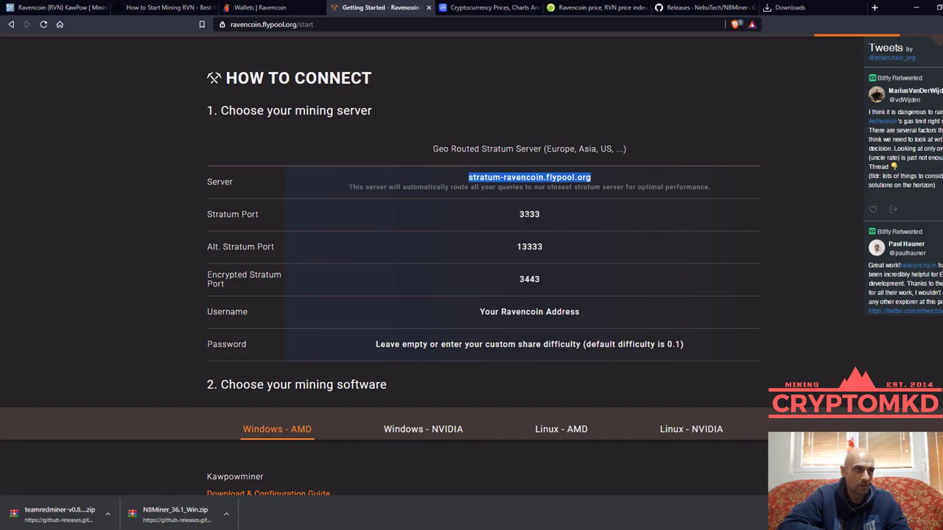
left_click_drag(518, 215, 559, 215)
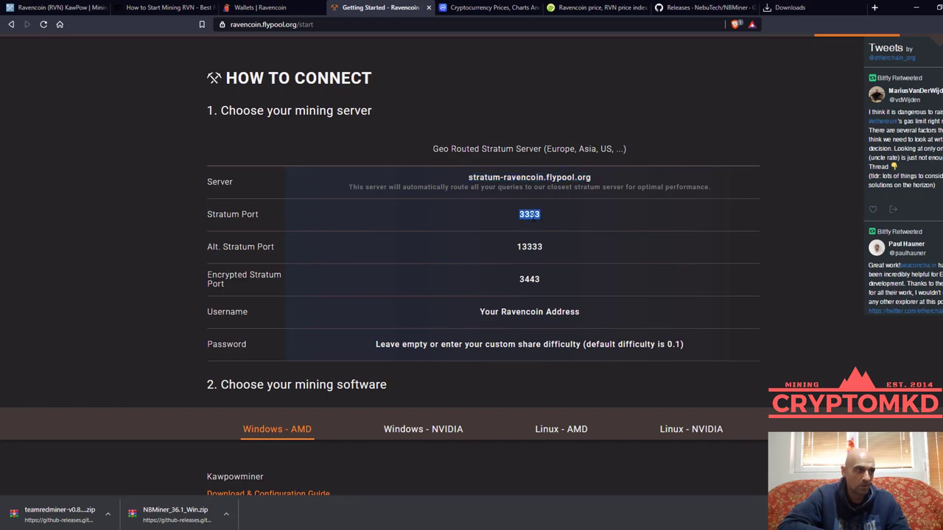
right_click(545, 215)
left_click(549, 224)
key("alt+Tab")
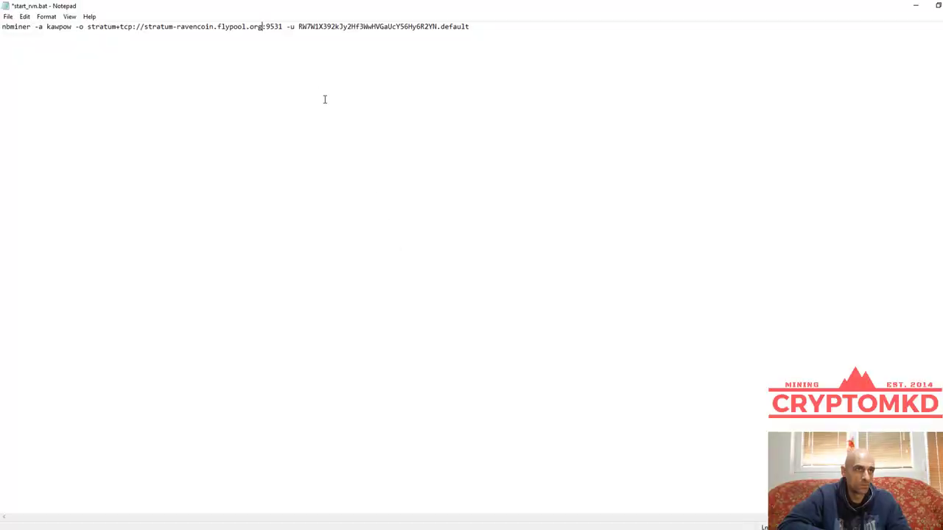
left_click_drag(264, 27, 277, 26)
right_click(277, 28)
left_click(295, 74)
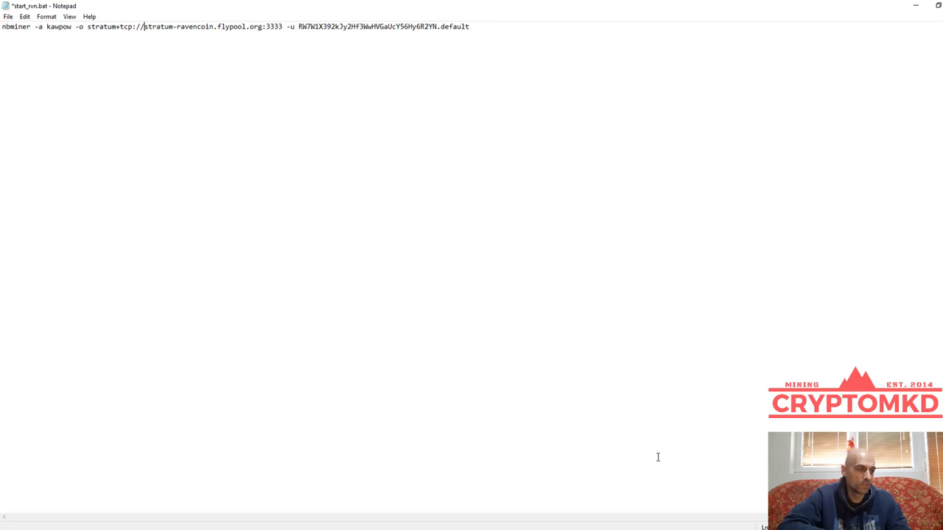
Copy the receiving address of the mining payment request in Raven Core and replace the sample wallet and worker after -u in start_rvn.bat.
key("alt+Tab")
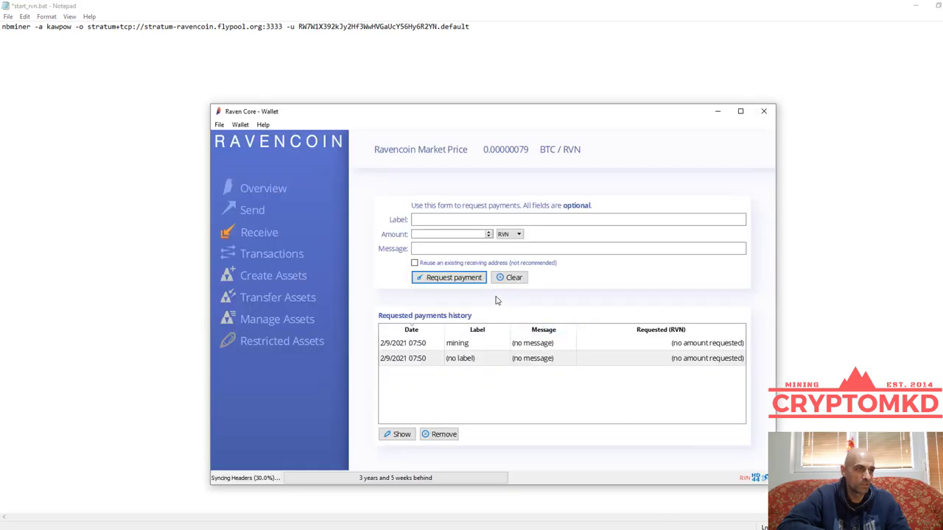
double_click(486, 343)
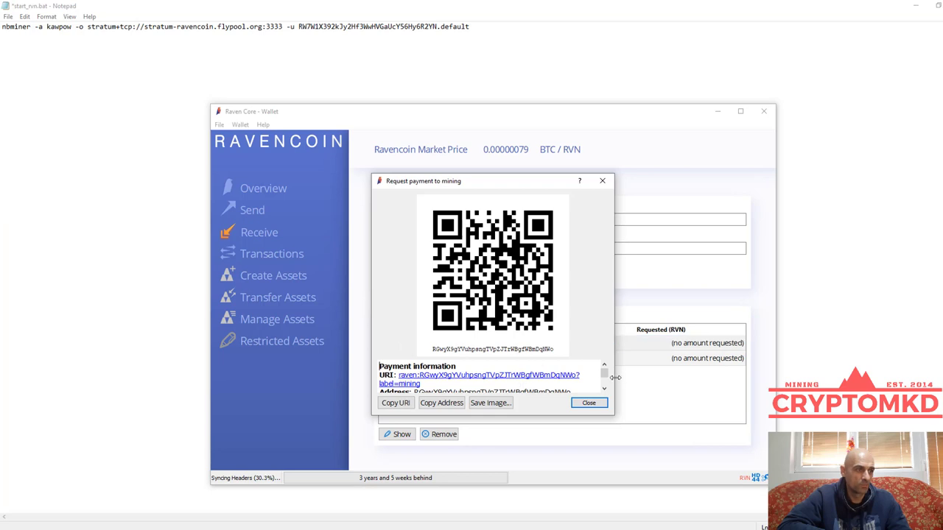
scroll(604, 376, "down", 2)
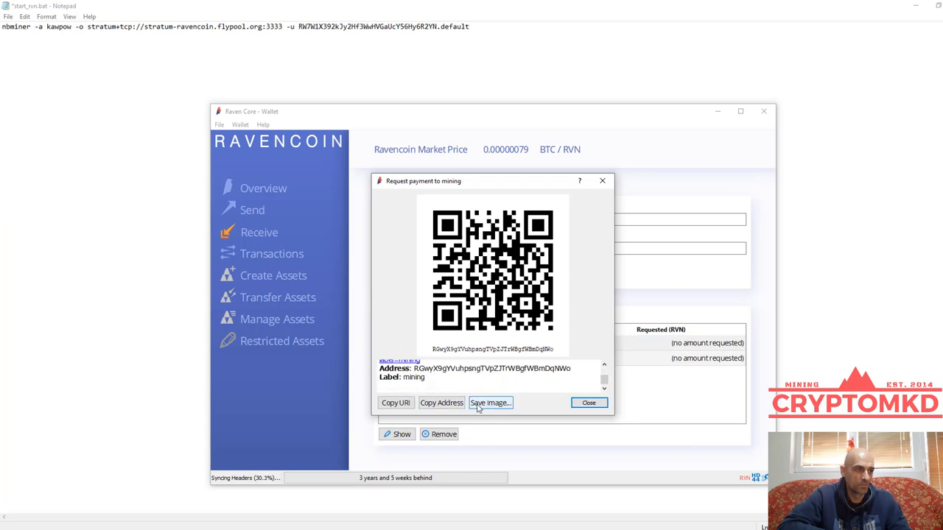
left_click(441, 403)
key("alt+Tab")
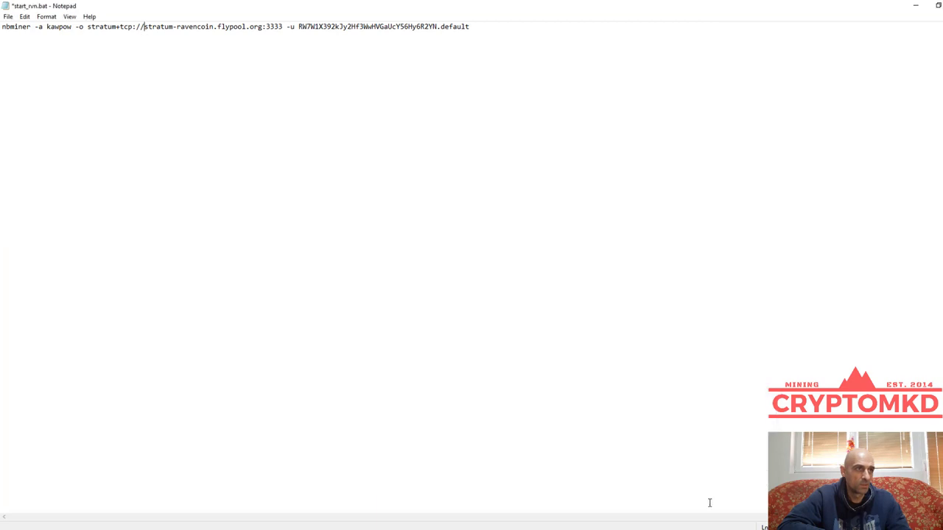
left_click_drag(299, 26, 489, 31)
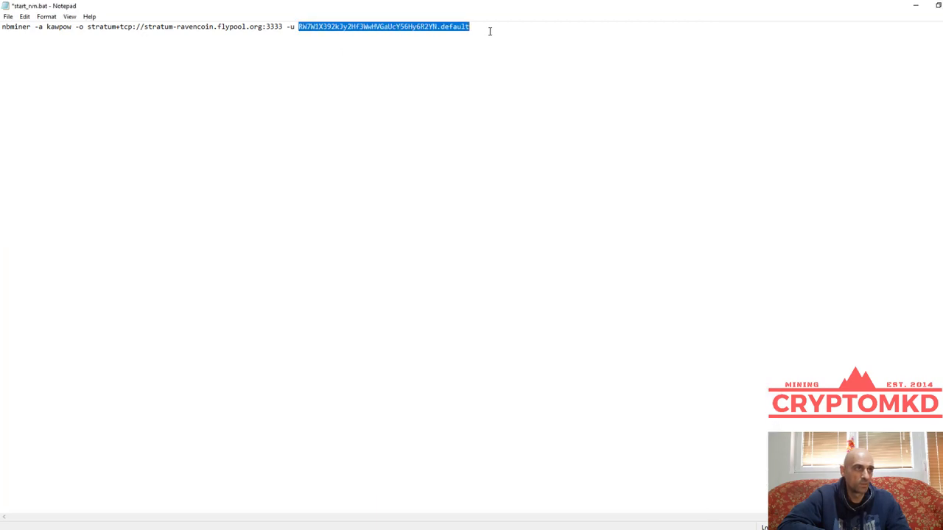
right_click(429, 28)
left_click(462, 68)
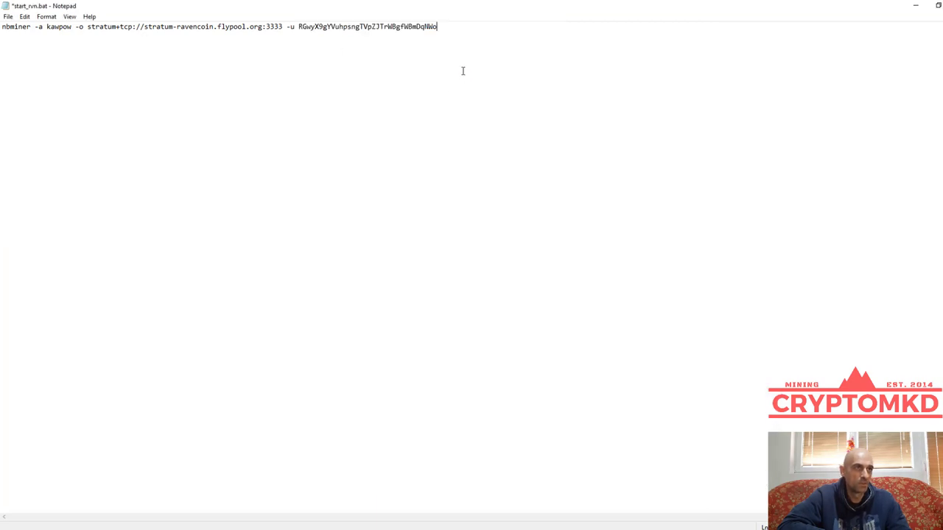
Append the worker name .TESTRIG to the wallet address, save start_rvn.bat and minimise its window.
type(".")
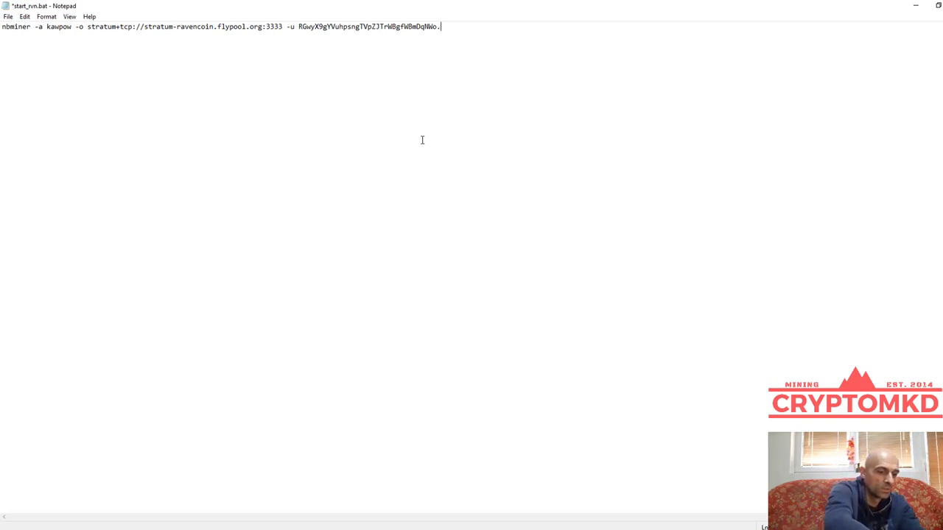
type("TEST")
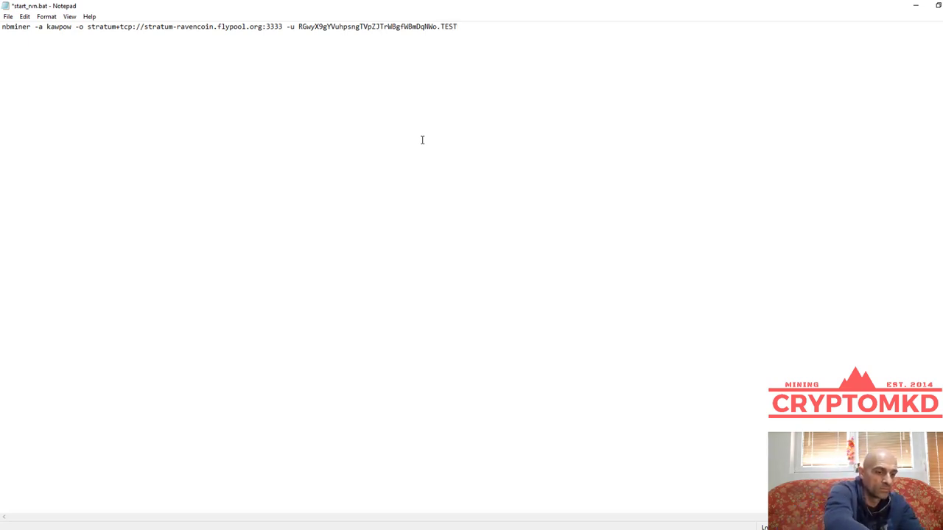
type("RIG")
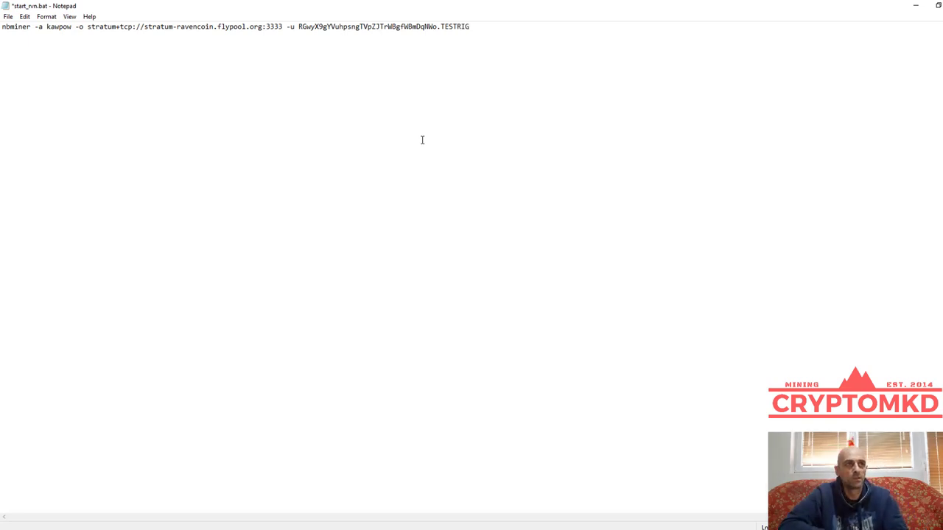
left_click(8, 16)
left_click(14, 62)
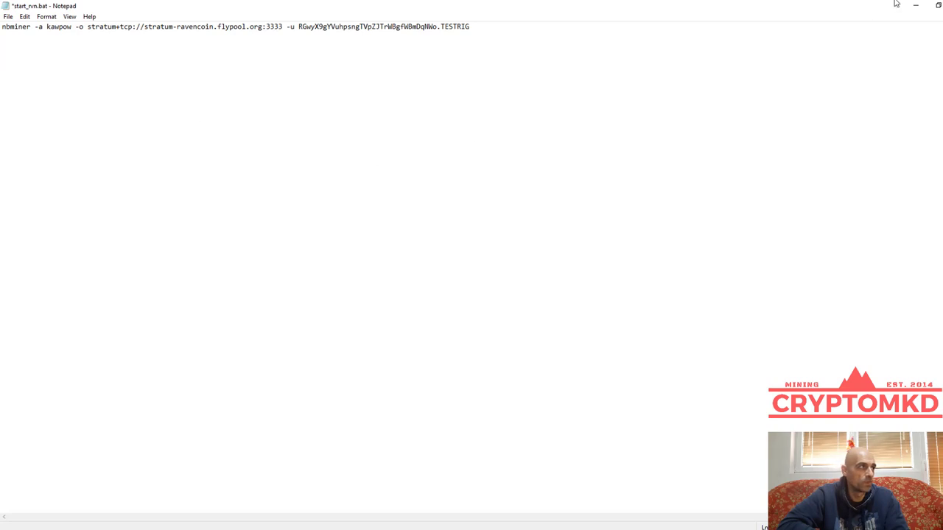
left_click(916, 5)
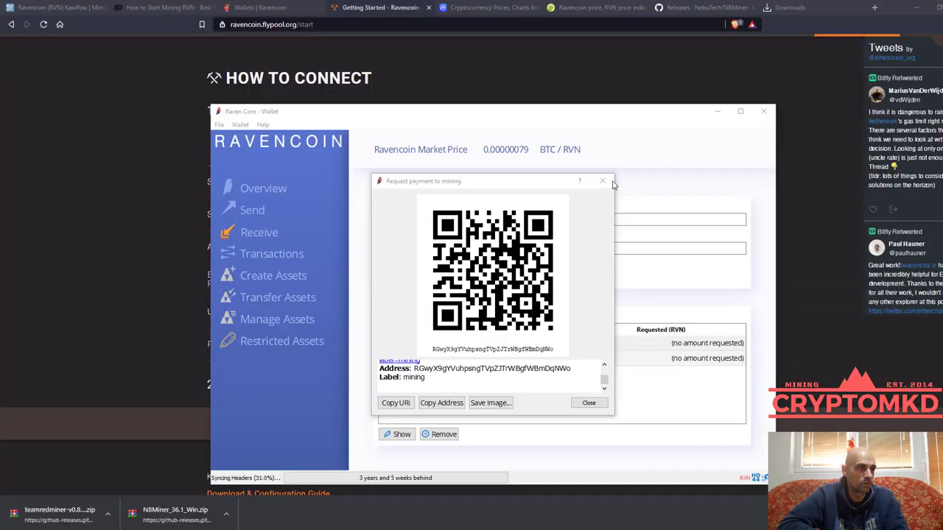
Close the mining payment request window and exit the Raven Core wallet.
left_click(589, 403)
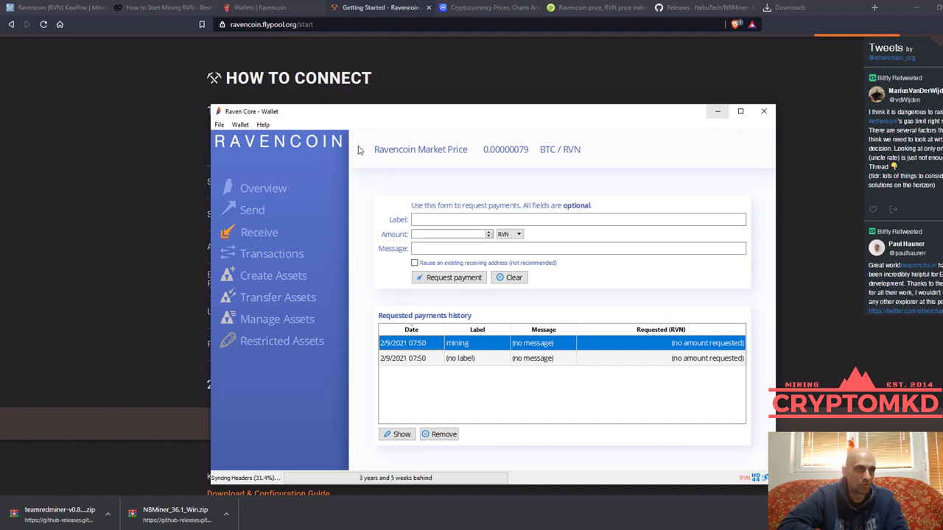
left_click(219, 125)
left_click(234, 202)
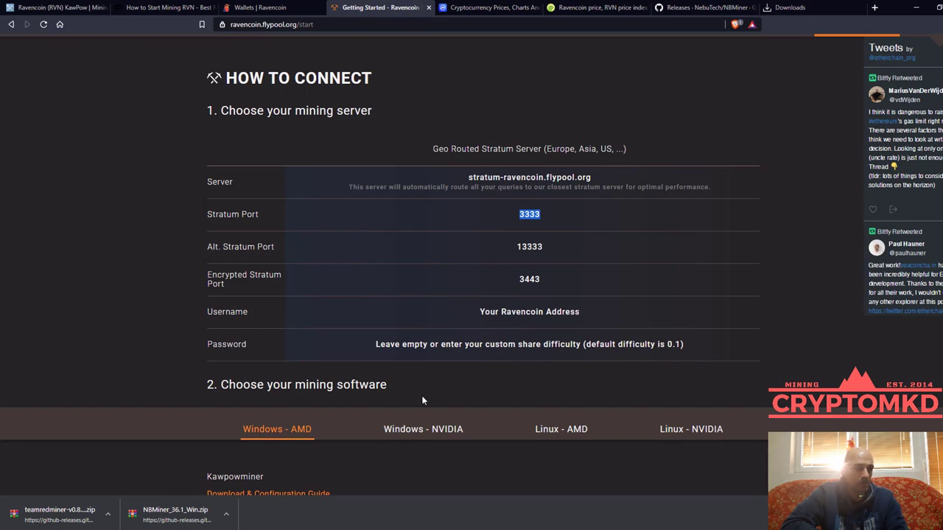
Switch to the Downloads folder in File Explorer and launch OverdriveNTool.exe from the OverdriveNTool 0.2.9 folder.
mouse_move(272, 501)
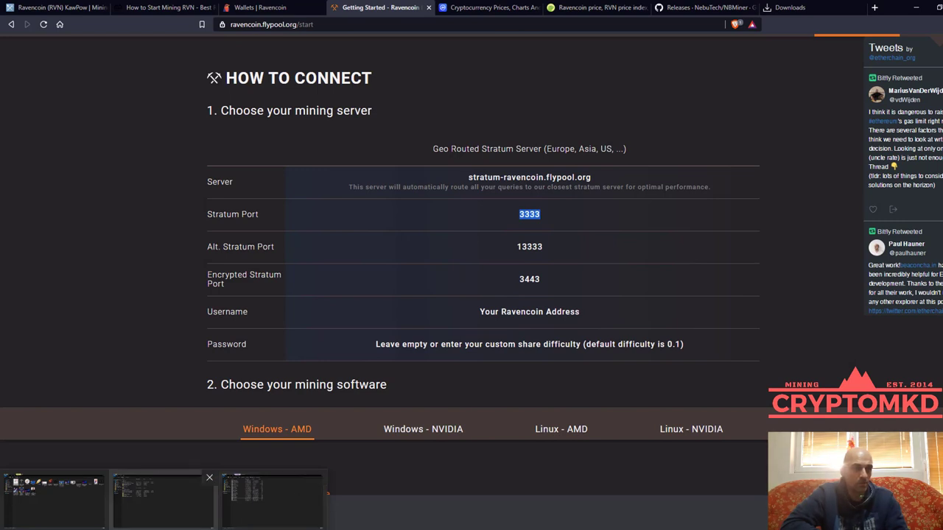
left_click(162, 500)
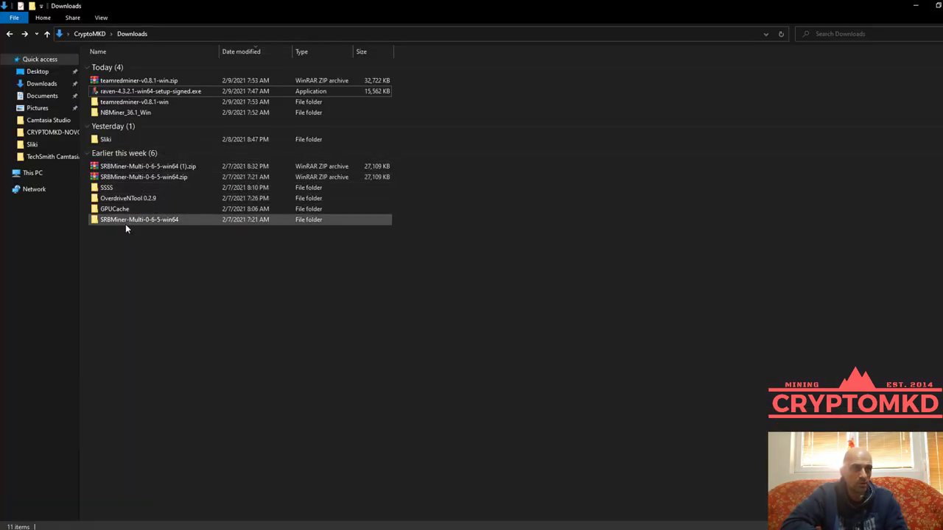
double_click(129, 199)
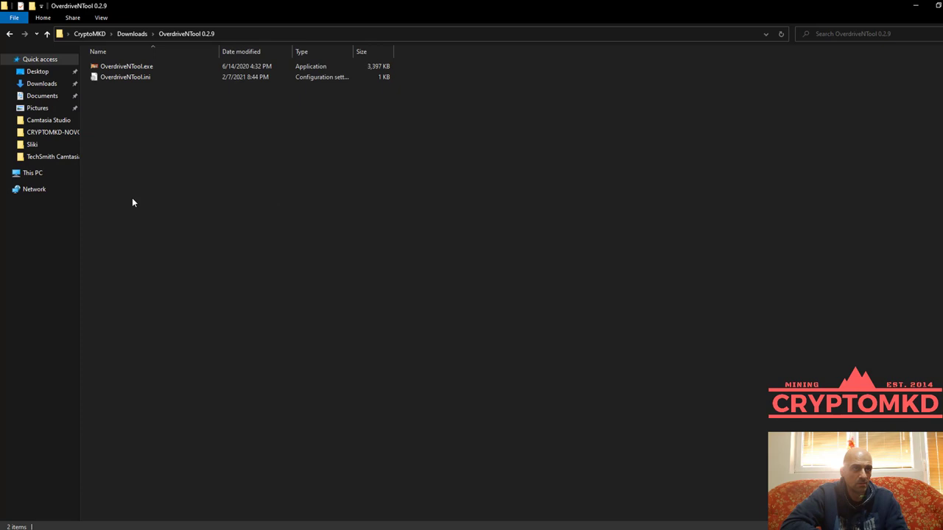
double_click(132, 67)
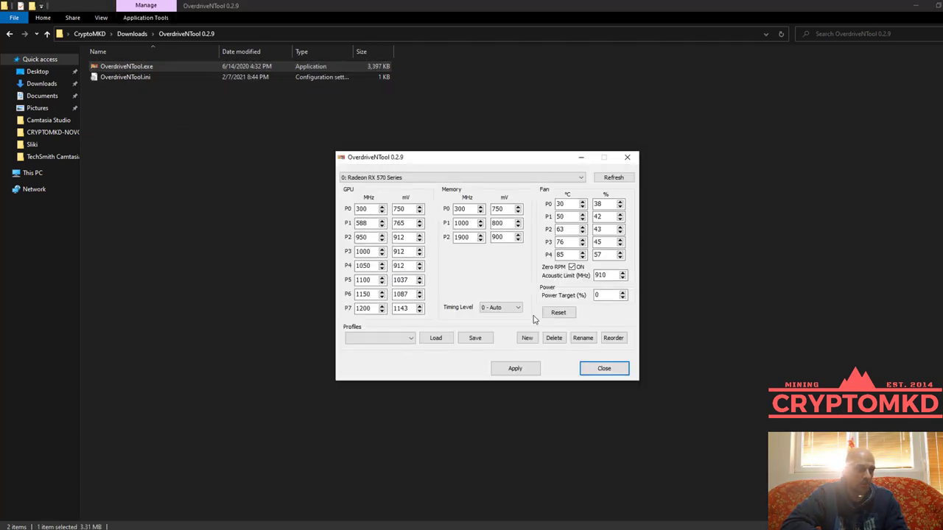
Load the gpu0 profile for the Radeon RX 570, apply and save it, then close OverdriveNTool and minimise its folder window.
left_click(396, 340)
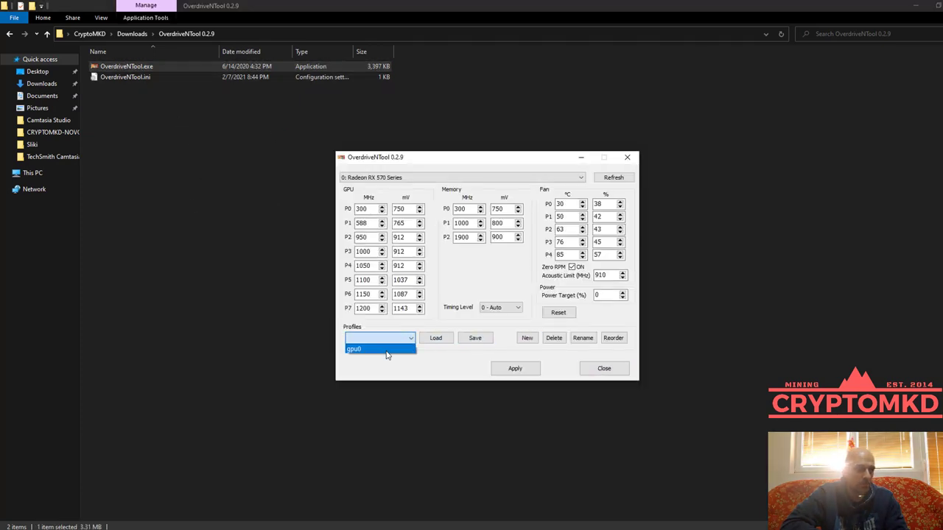
left_click(386, 352)
left_click(435, 337)
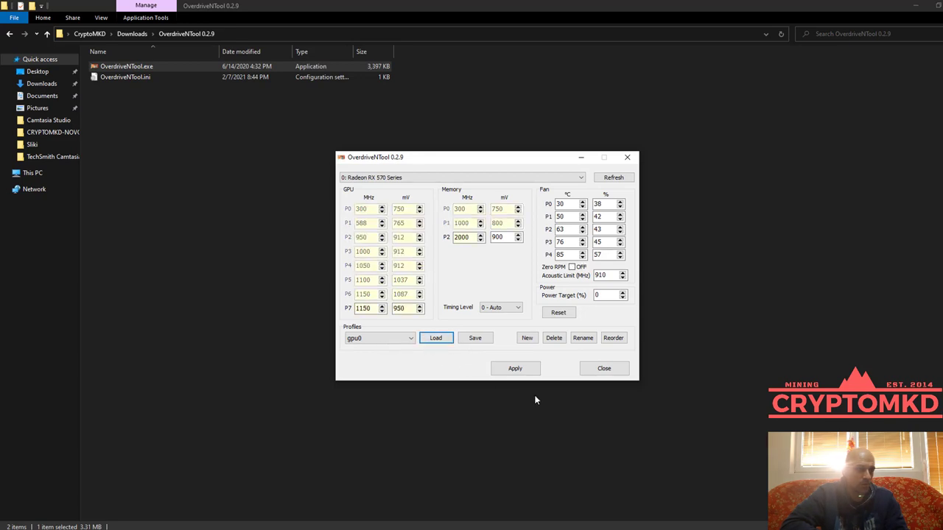
left_click(513, 369)
left_click(475, 338)
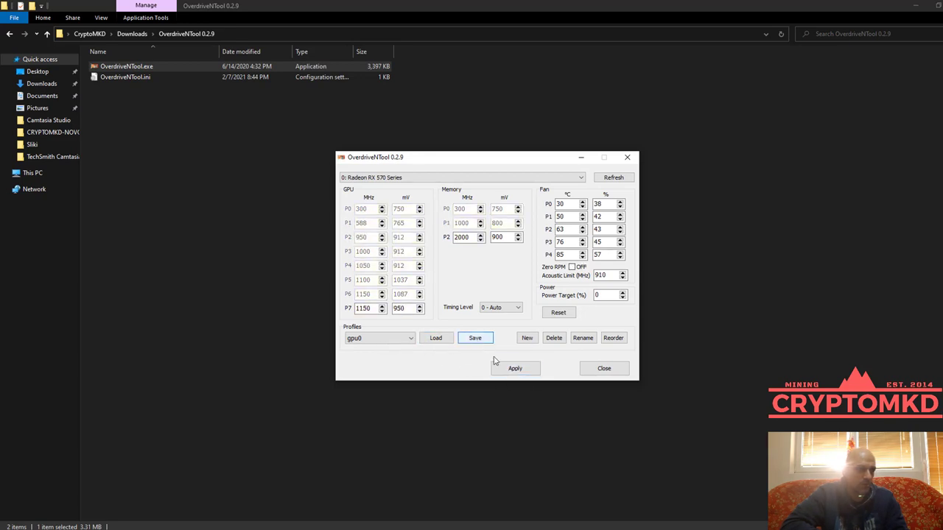
left_click(602, 368)
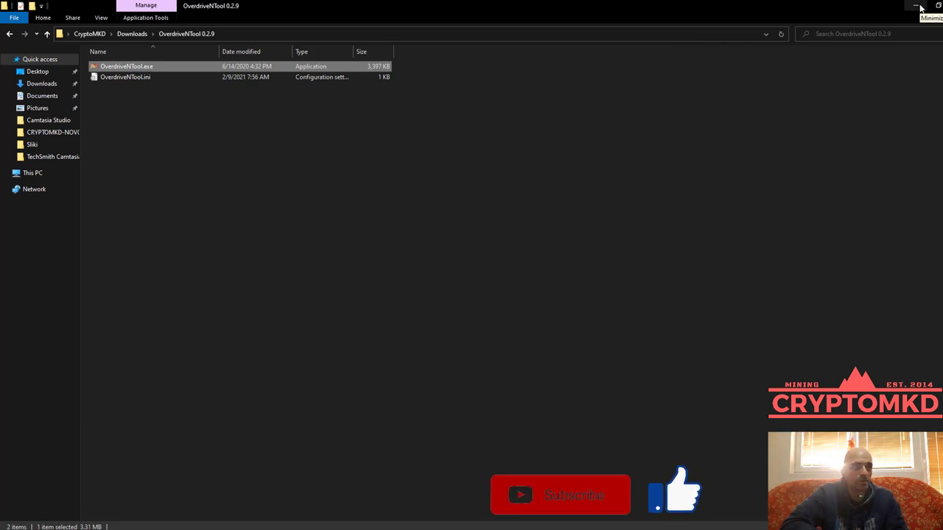
left_click(917, 5)
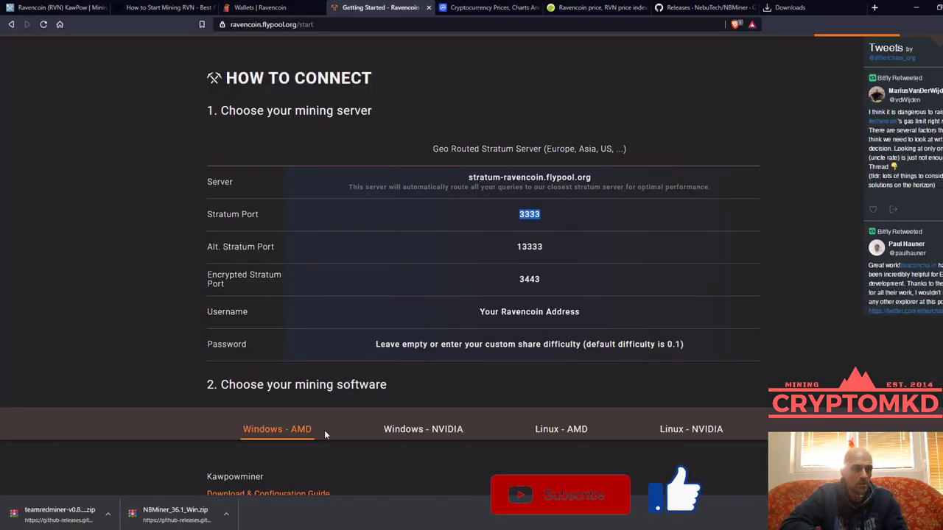
Run start_rvn.bat from the NBMiner_Win folder, minimise the folder and reposition the miner's console window over the browser.
key("alt+Tab")
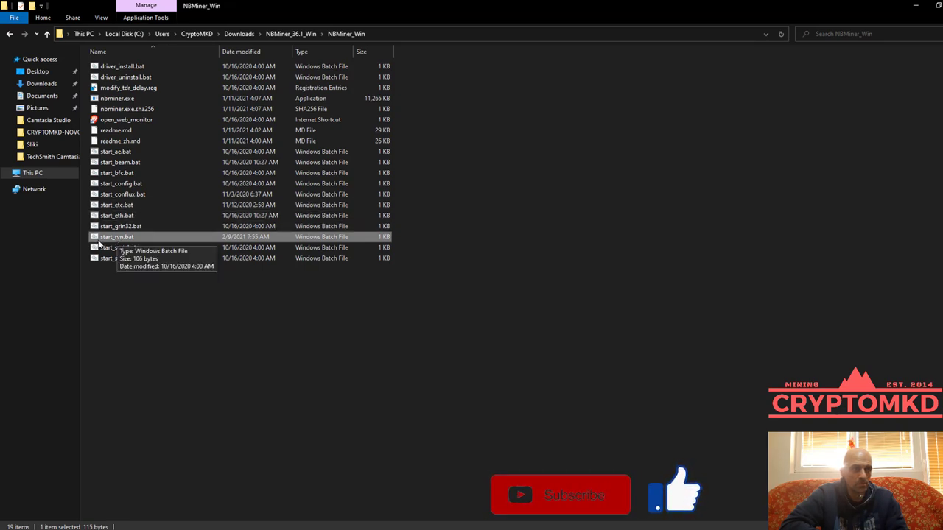
double_click(131, 239)
left_click(915, 6)
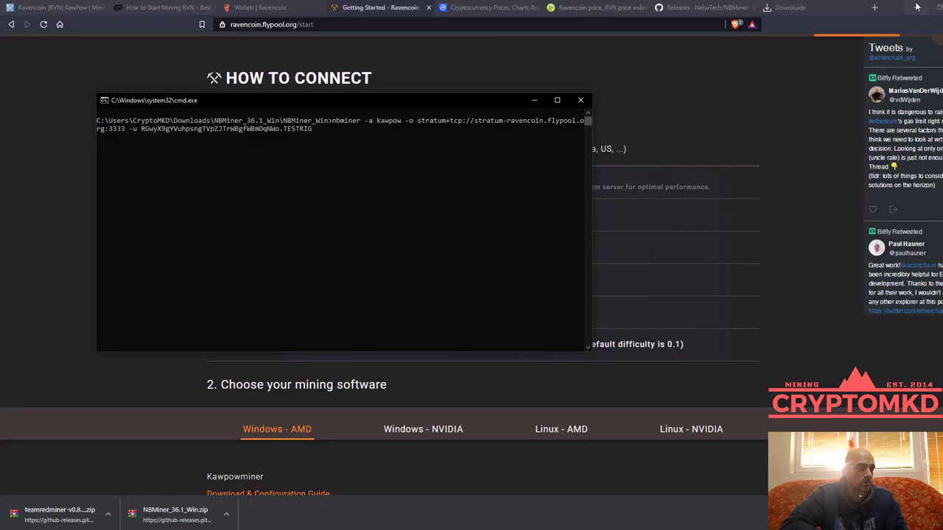
left_click_drag(438, 101, 584, 98)
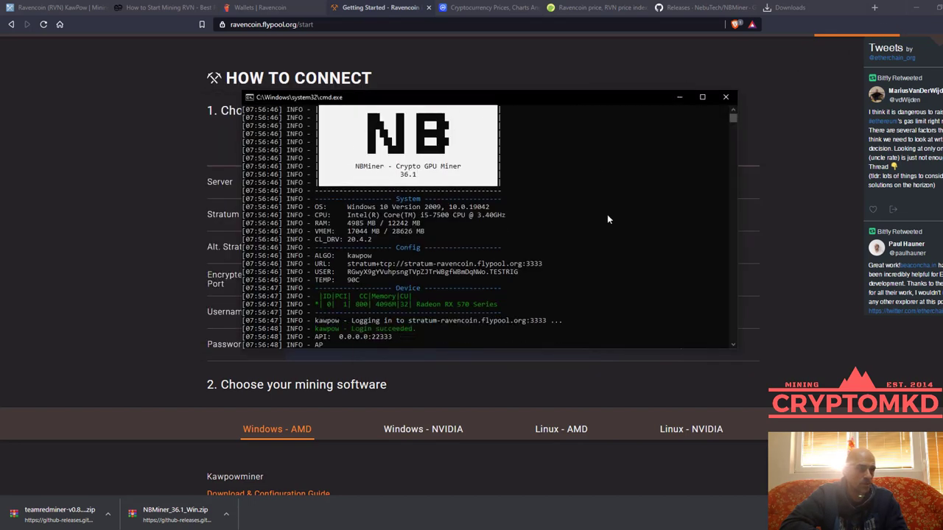
Allow nbminer.exe through Windows Defender Firewall on both private and public networks.
left_click(381, 318)
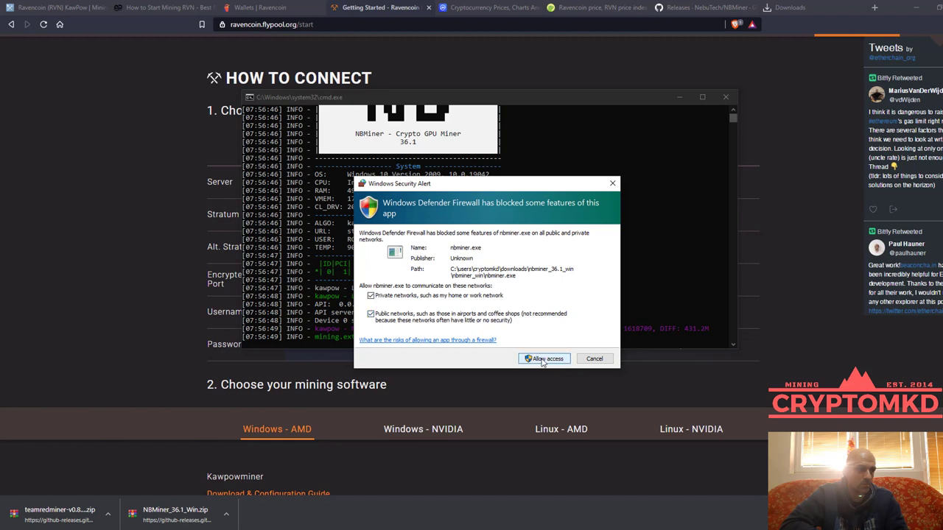
key("Return")
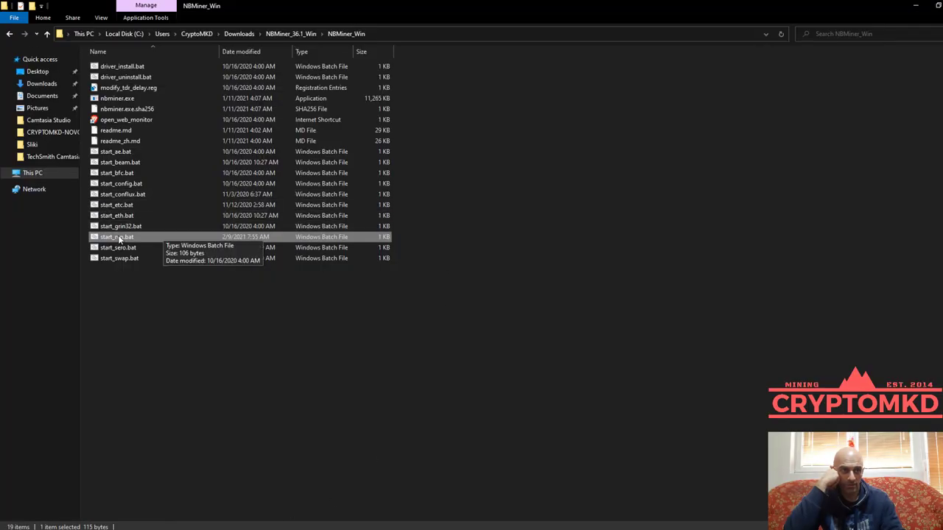
Open start_rvn.bat from the NBMiner_Win folder for editing, maximise it and copy the wallet address after -u, without the worker name.
right_click(118, 236)
left_click(170, 254)
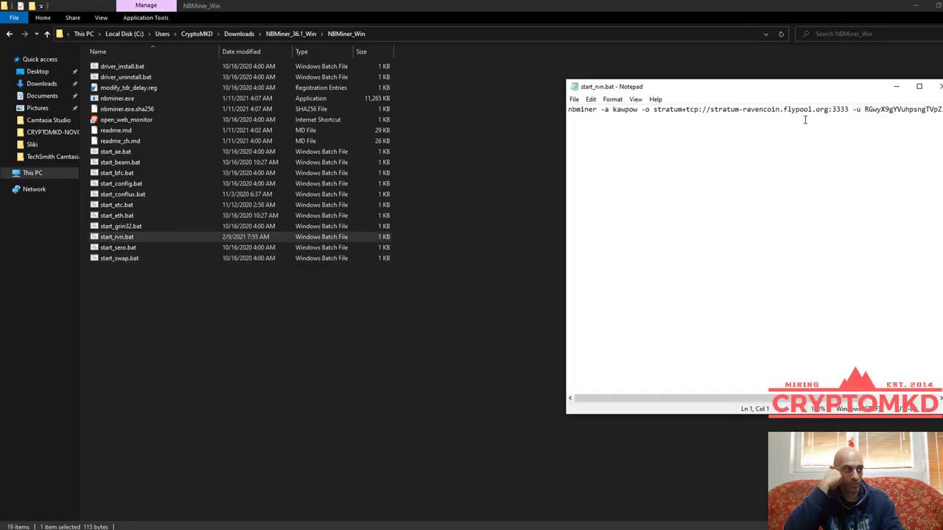
left_click(919, 86)
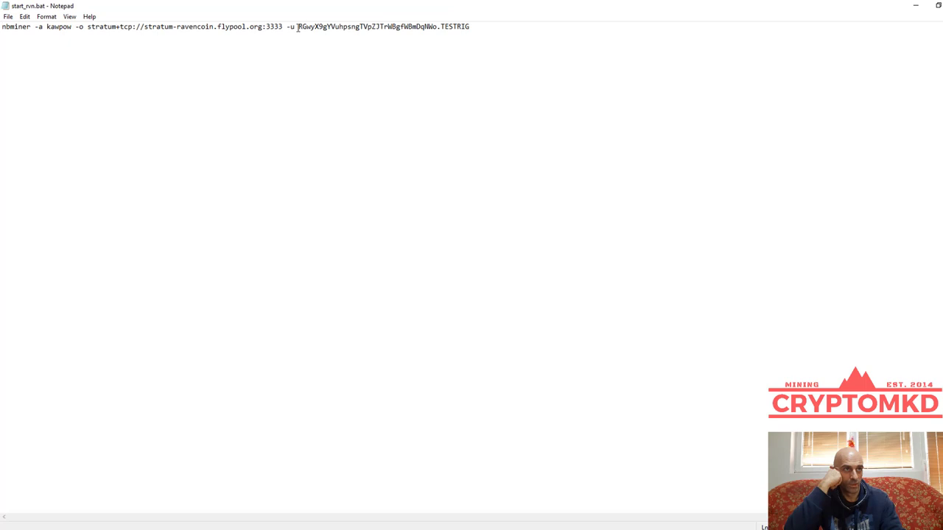
left_click_drag(297, 27, 435, 26)
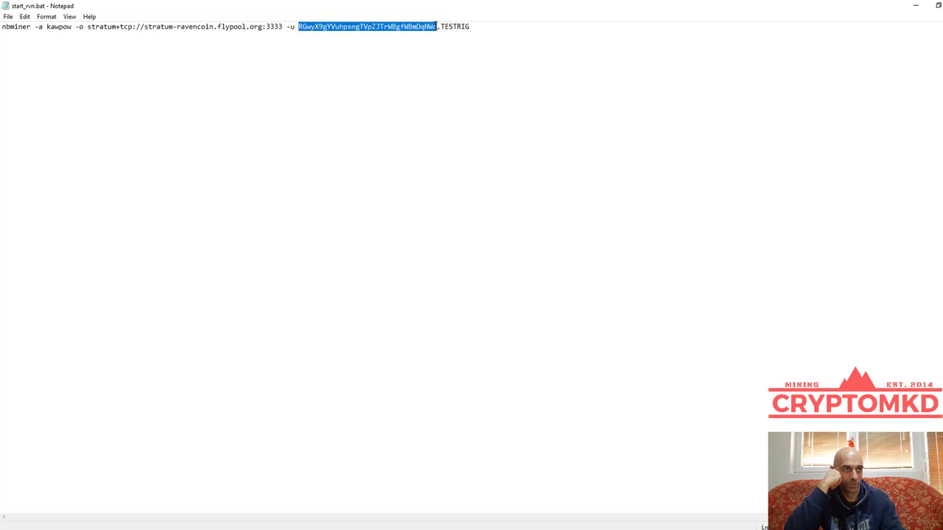
right_click(411, 27)
left_click(435, 58)
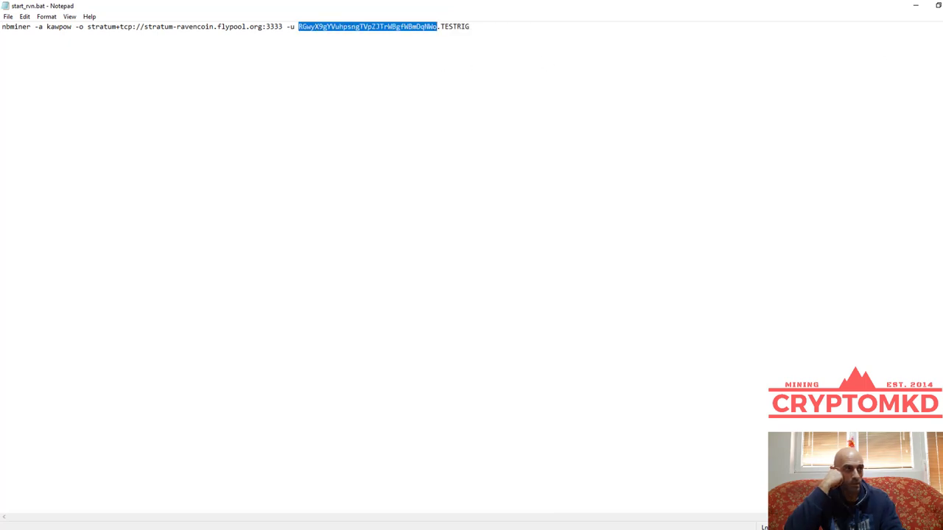
Switch to the Flypool page in the browser and look up the copied wallet address as the miner address.
key("alt+Tab")
key("alt+Tab")
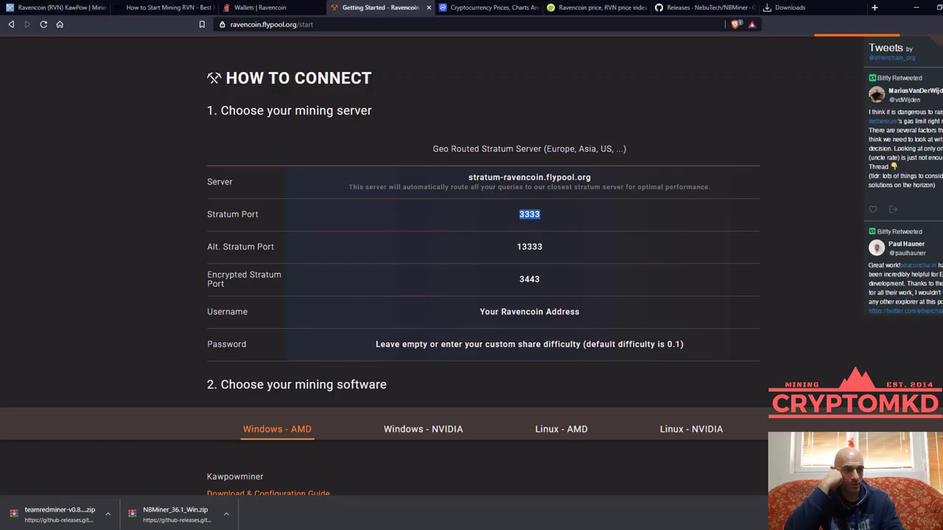
scroll(464, 252, "up", 1)
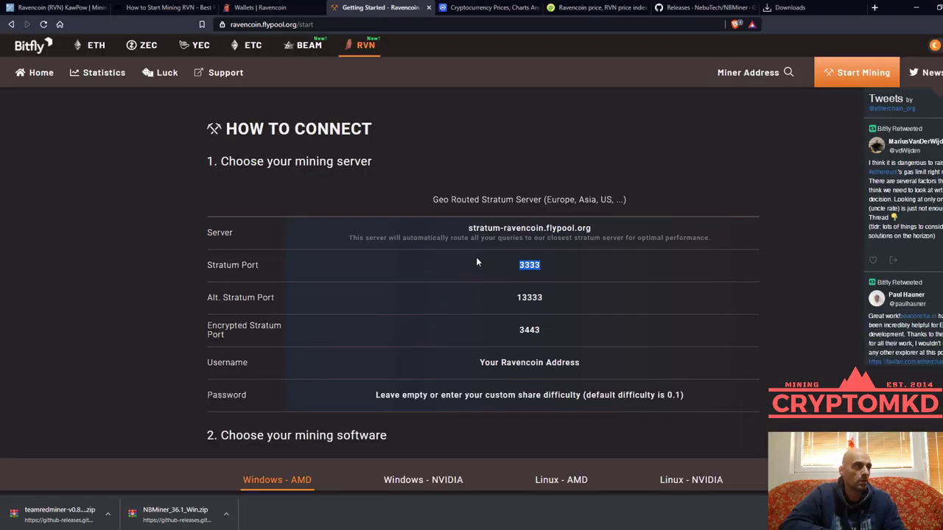
left_click(784, 71)
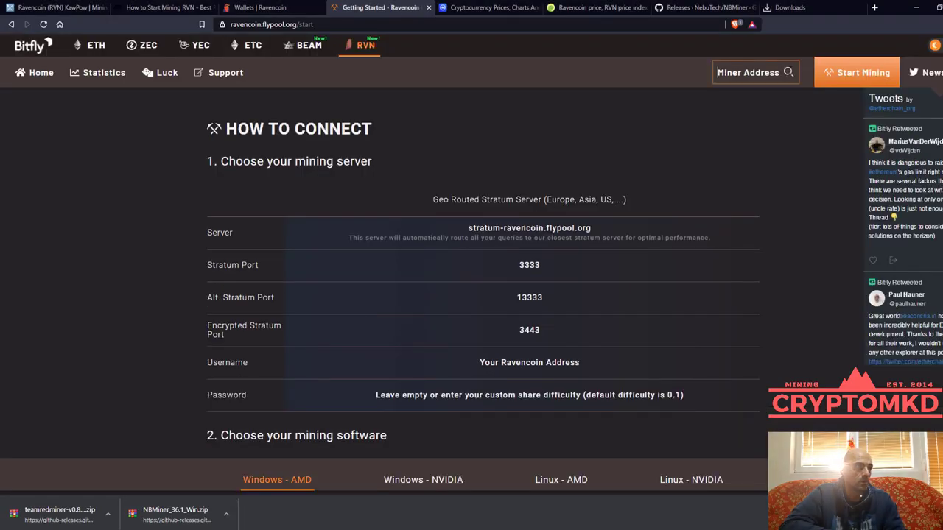
right_click(606, 74)
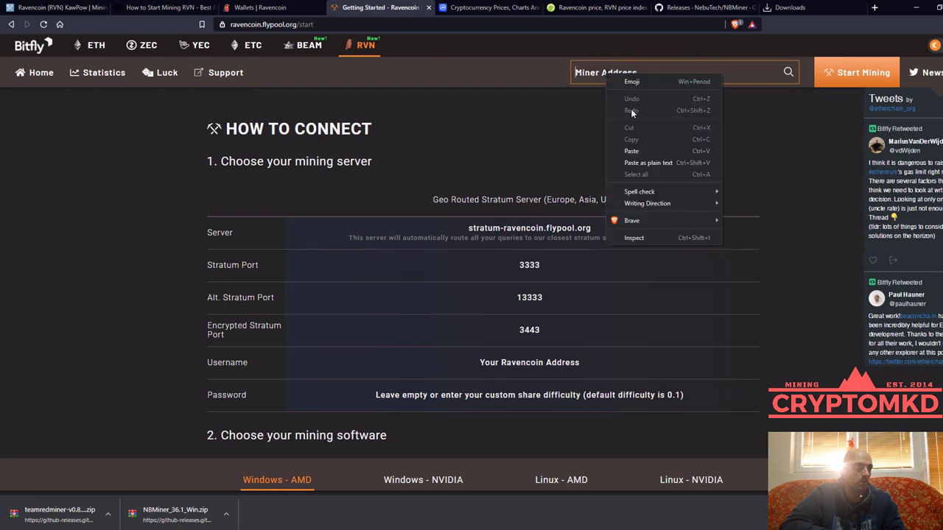
left_click(631, 151)
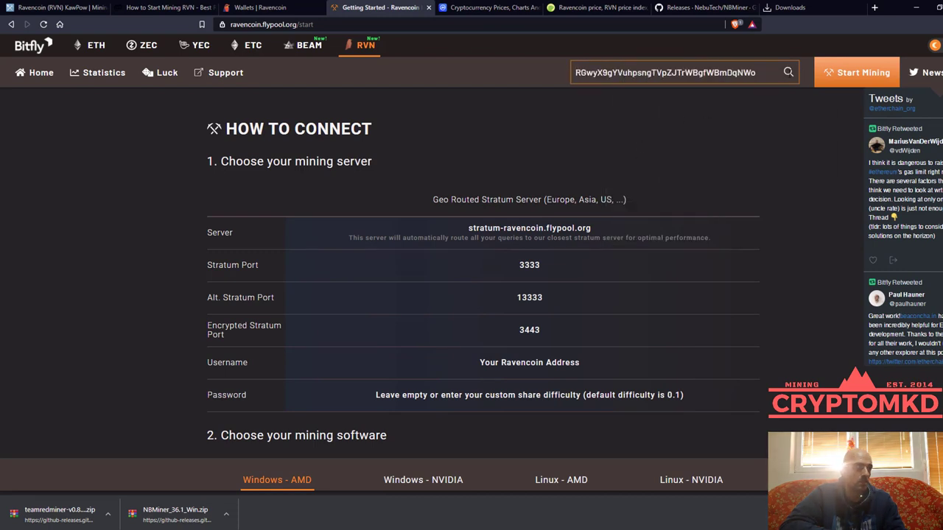
left_click(786, 74)
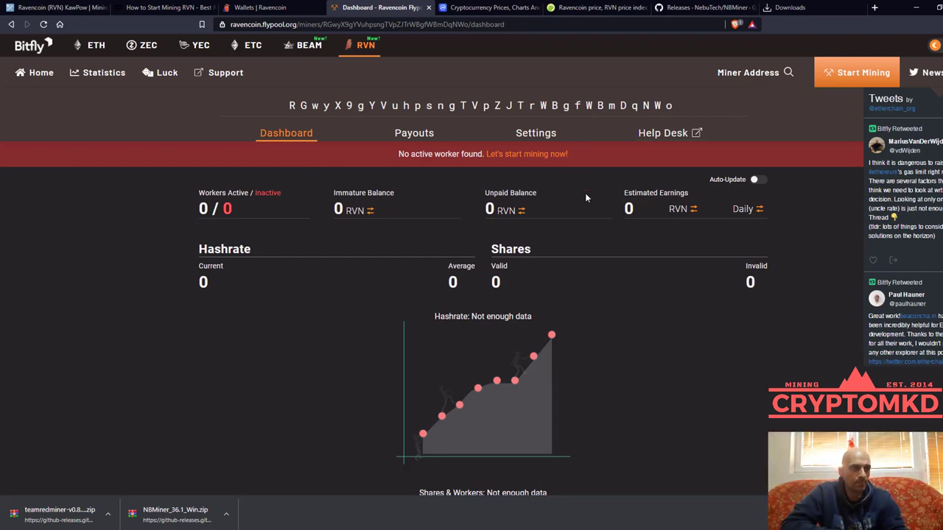
Check the NBMiner console output and reload the Flypool miner dashboard, doing both twice.
key("alt+Tab")
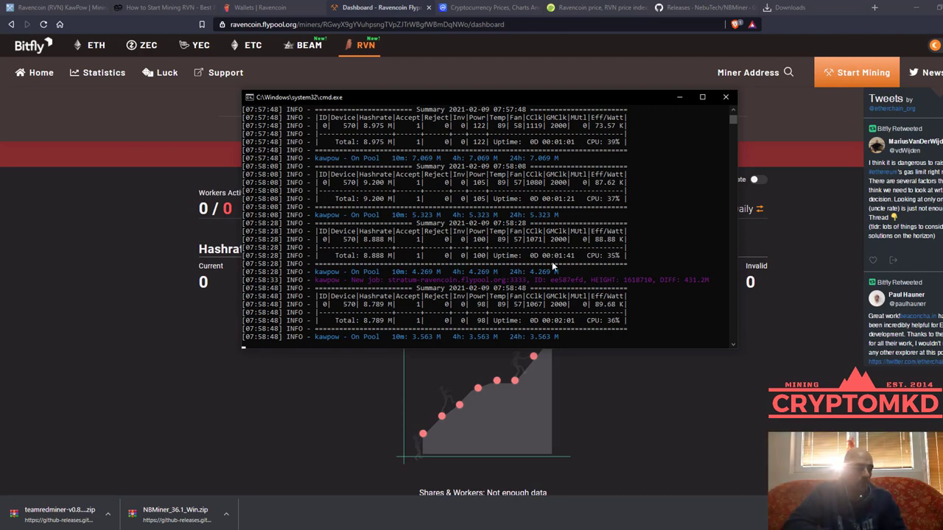
left_click(322, 391)
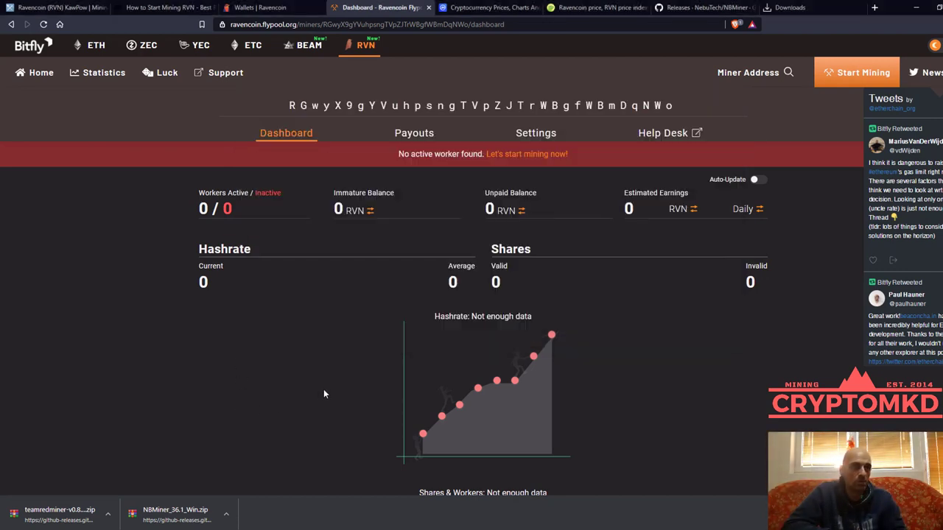
left_click(43, 24)
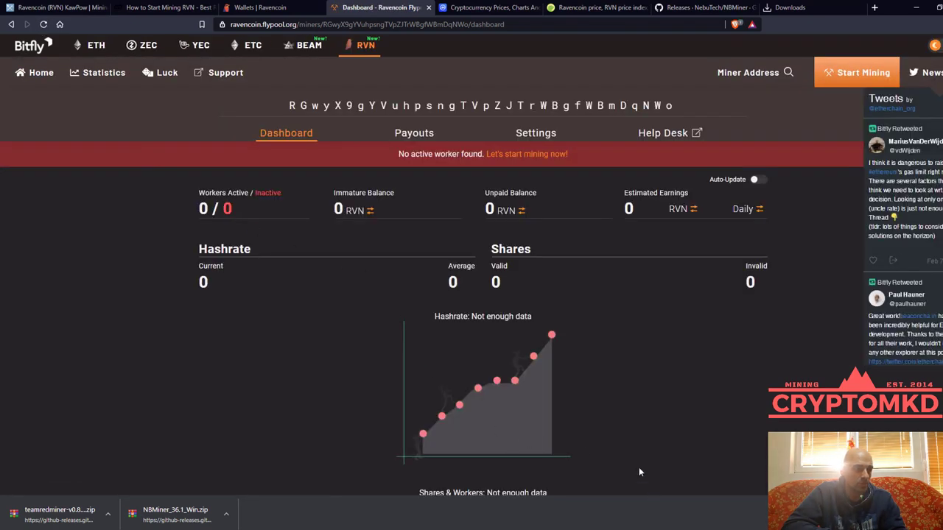
key("alt+Tab")
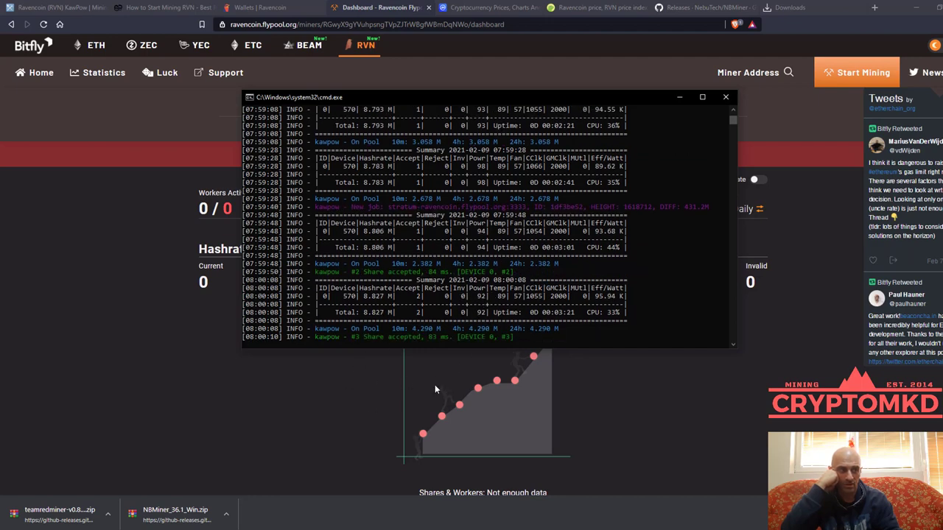
left_click(338, 412)
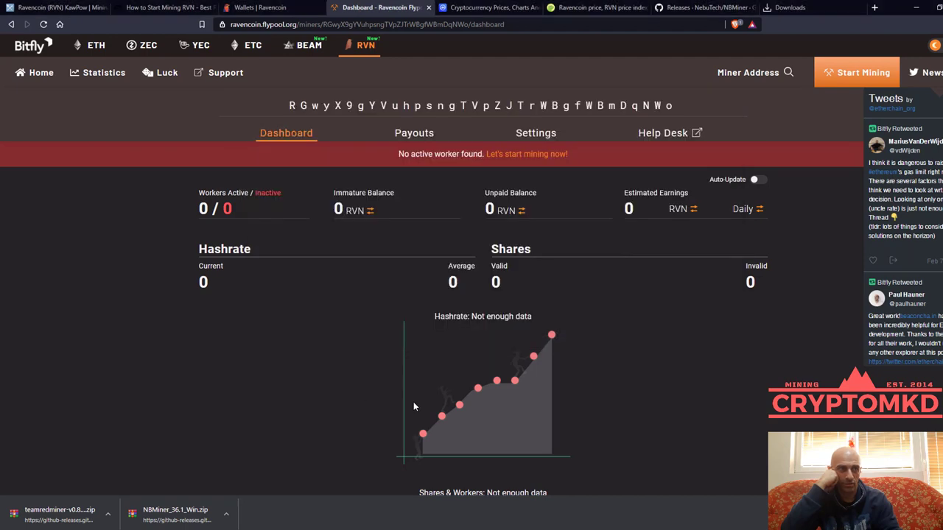
left_click(43, 25)
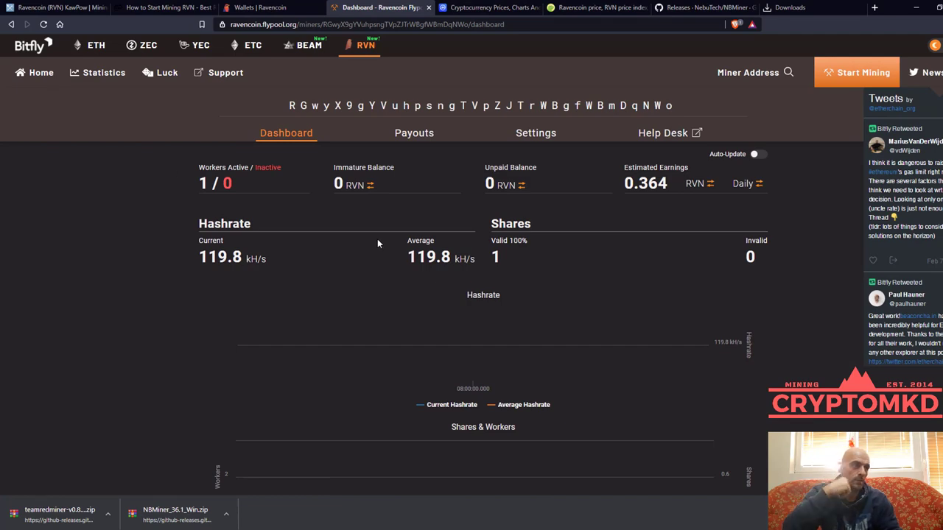
Examine the active workers list and the hashrate and share statistics on the Flypool dashboard.
scroll(347, 239, "down", 4)
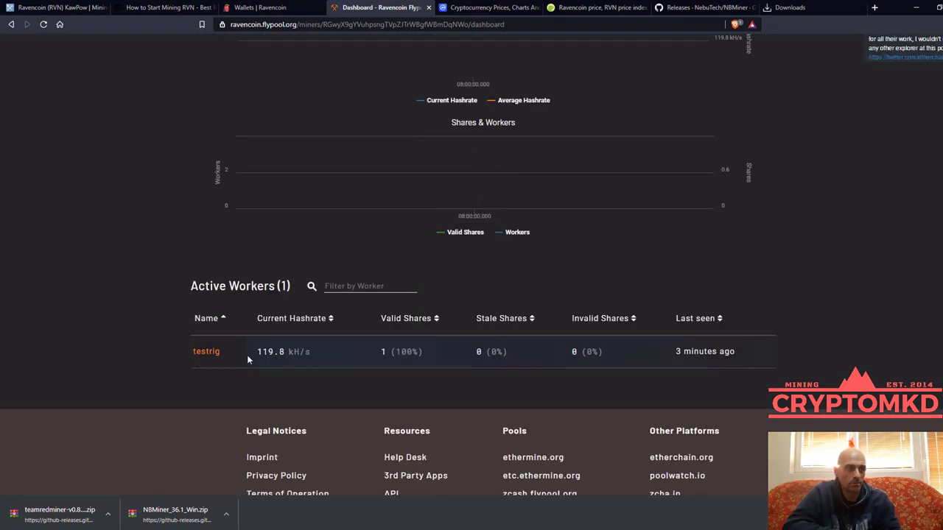
scroll(357, 351, "up", 4)
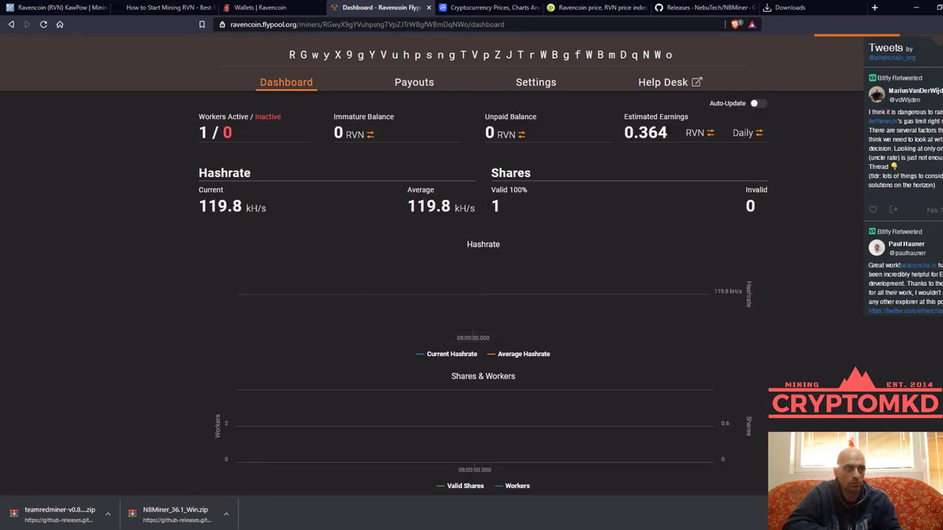
mouse_move(218, 210)
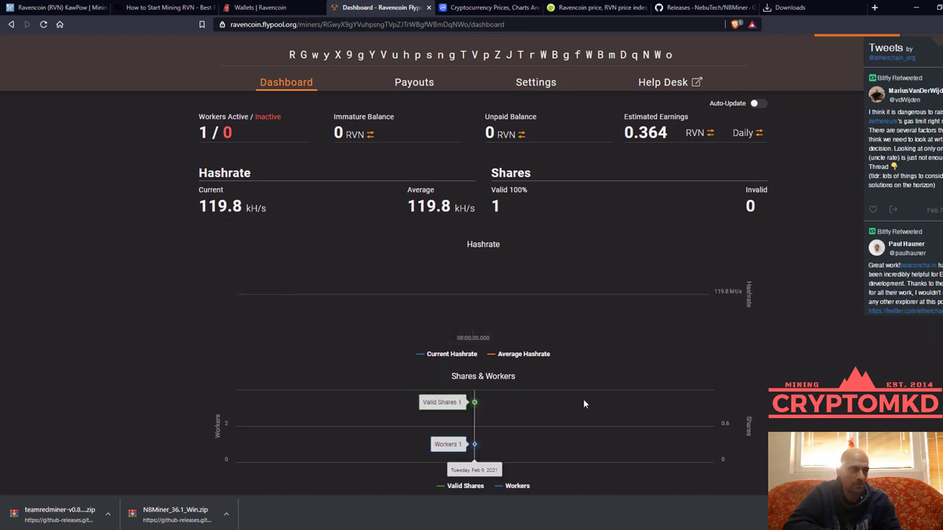
Close the NBMiner console and browse File Explorer from Downloads into the inner teamredminer-v0.8.1-win folder.
key("alt+Tab")
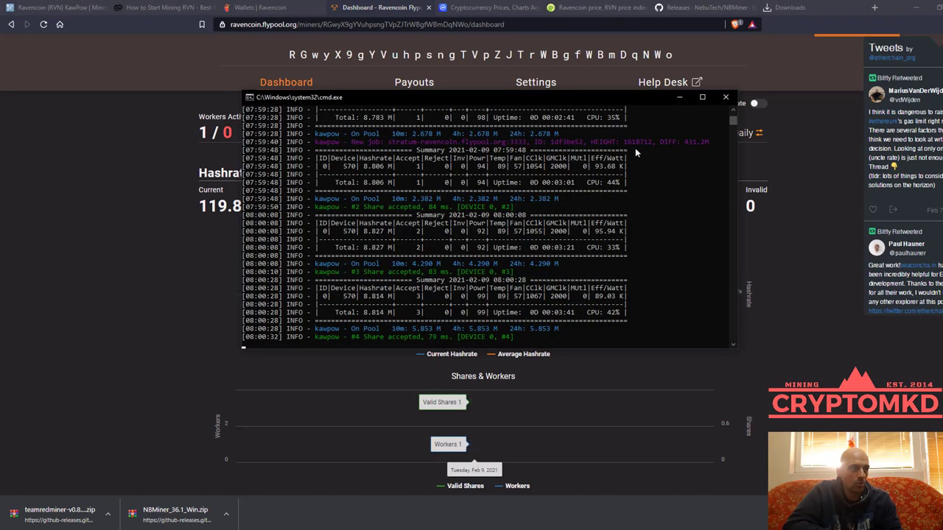
left_click(726, 98)
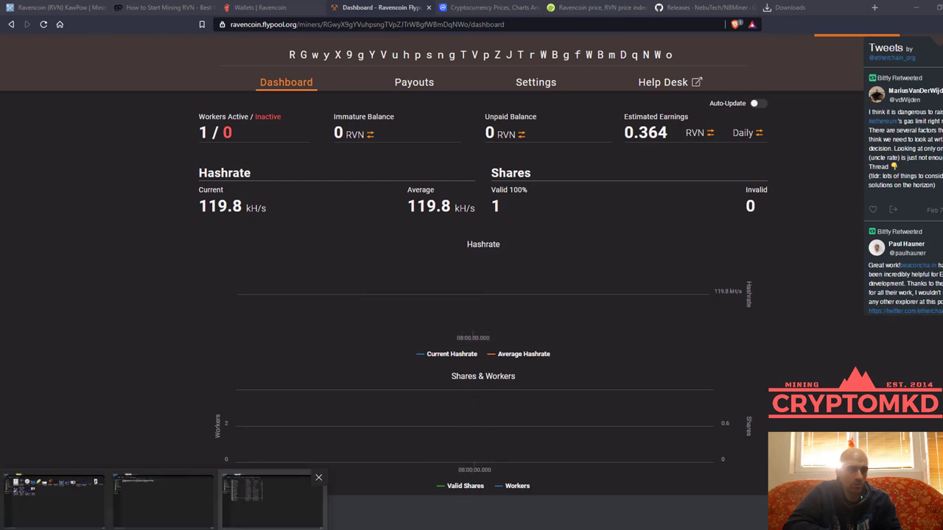
left_click(272, 501)
left_click(10, 34)
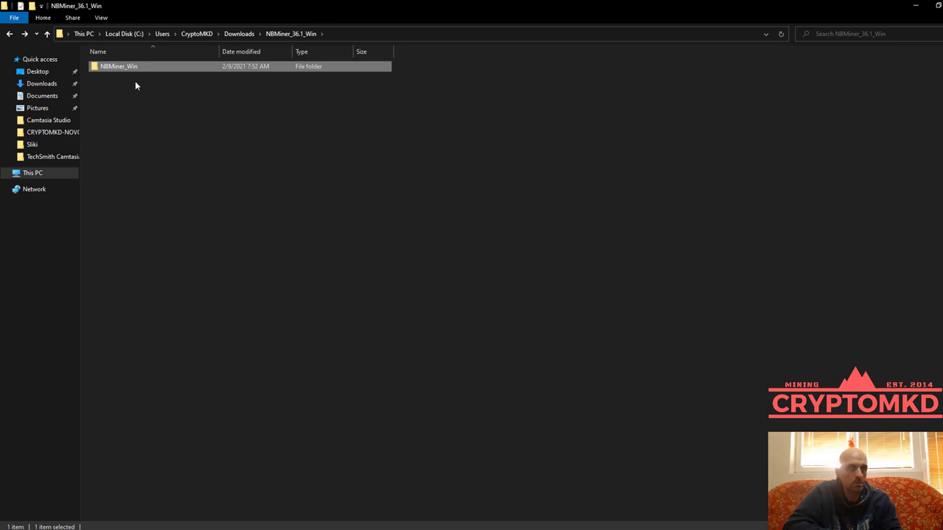
left_click(10, 34)
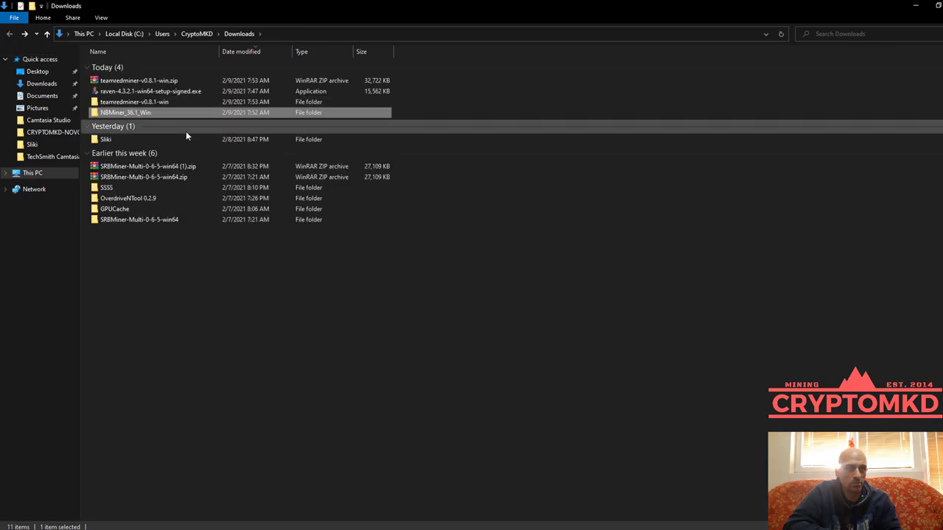
double_click(149, 102)
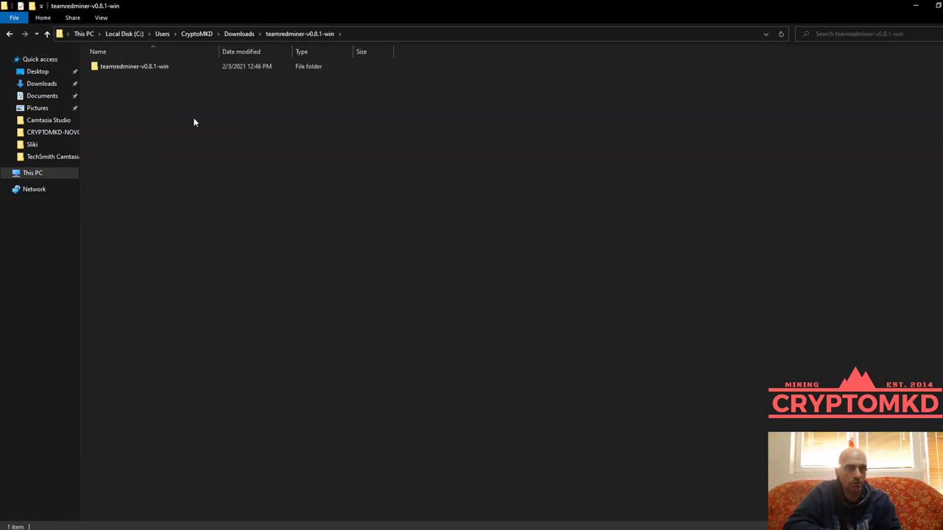
double_click(140, 66)
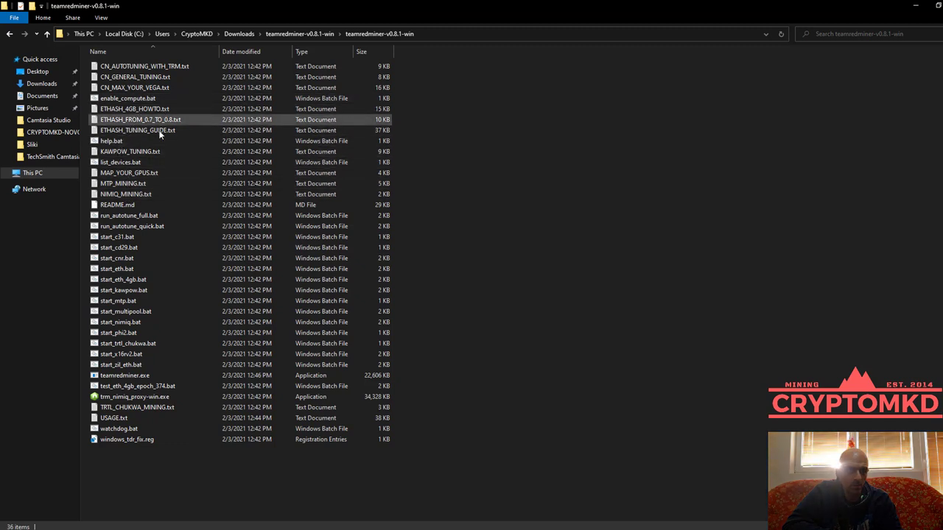
Open start_kawpow.bat for editing in Notepad and maximise its window.
left_click(113, 291)
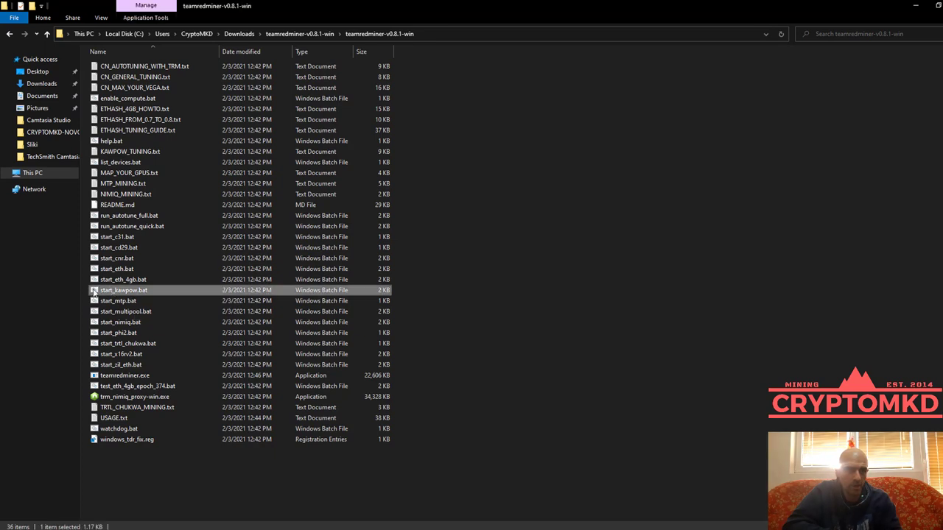
right_click(132, 292)
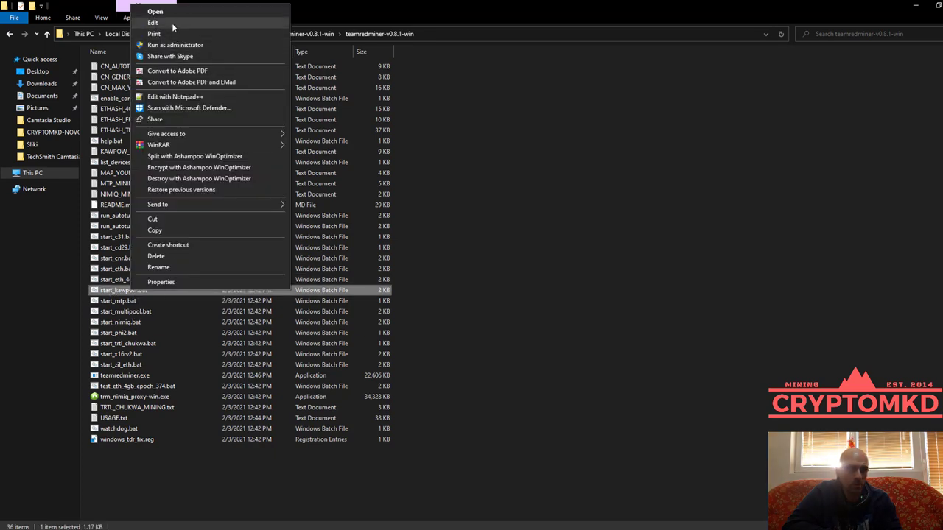
left_click(171, 23)
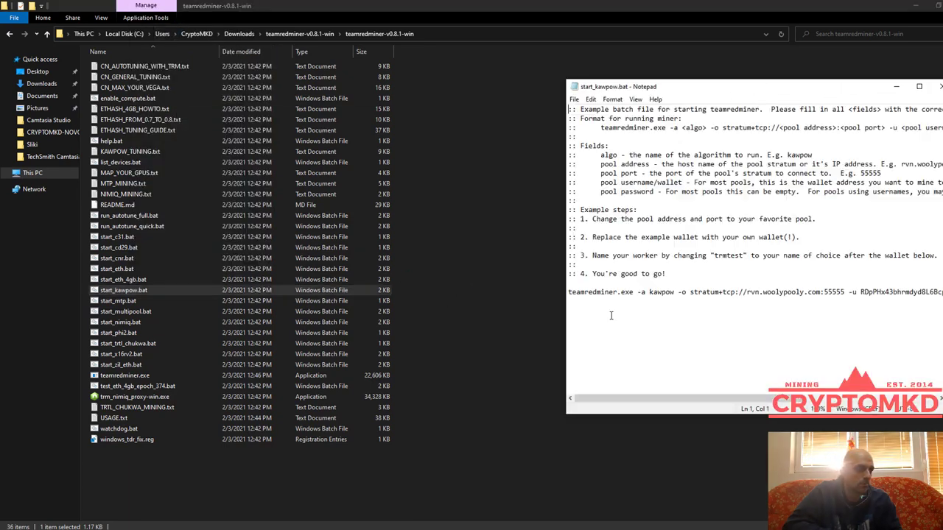
left_click_drag(811, 87, 479, 91)
left_click(589, 92)
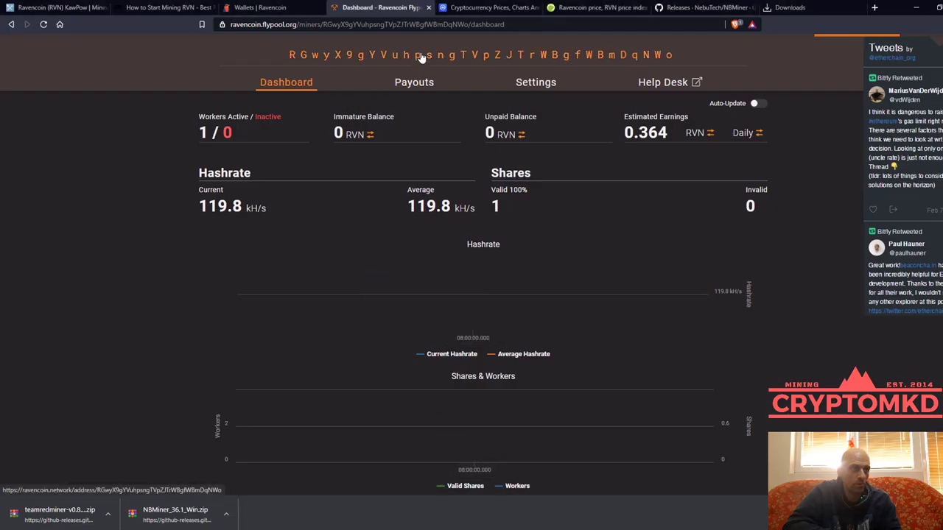
Copy the wallet address from its block explorer page linked on the Flypool dashboard, close that page and return to start_kawpow.bat.
left_click(418, 56)
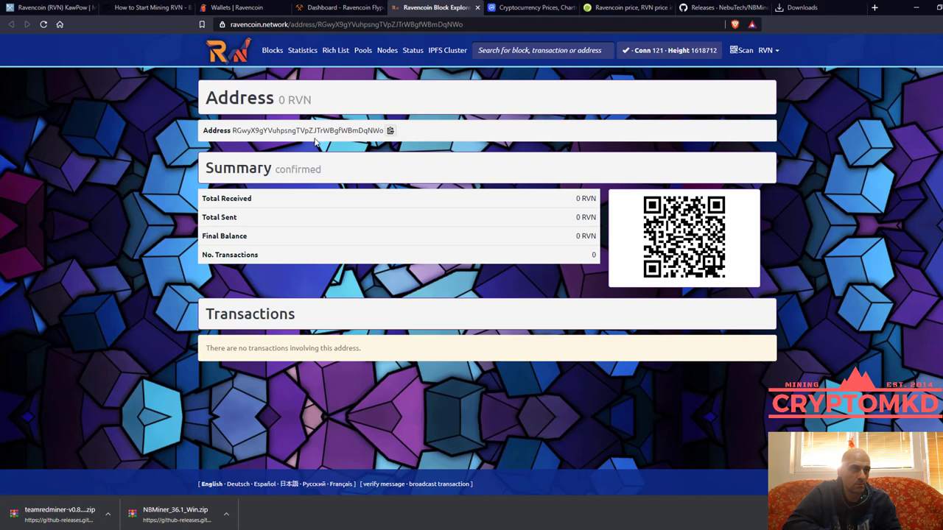
left_click_drag(233, 130, 364, 131)
right_click(365, 130)
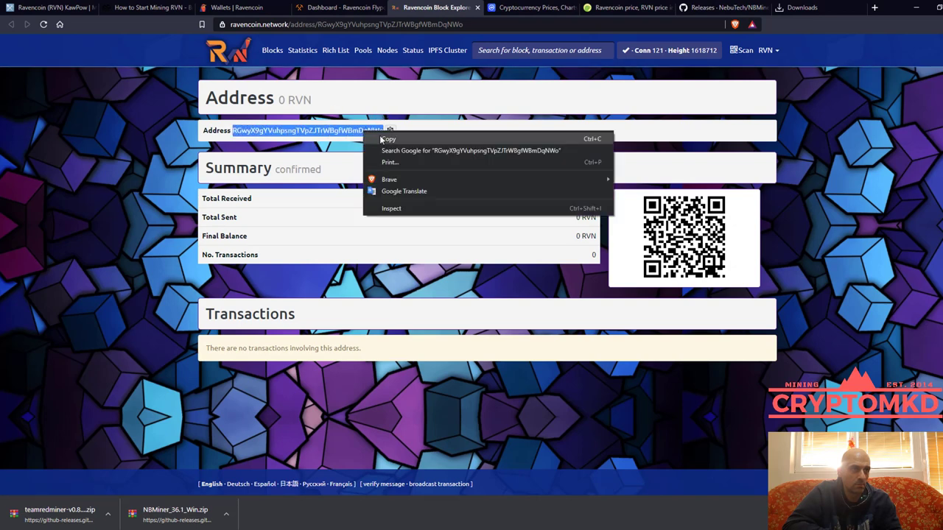
left_click(383, 139)
left_click(477, 8)
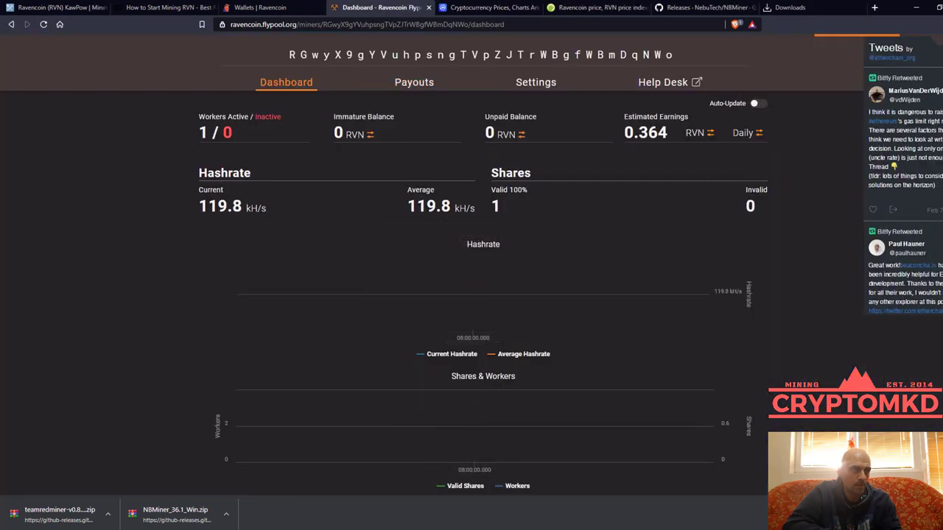
left_click(669, 528)
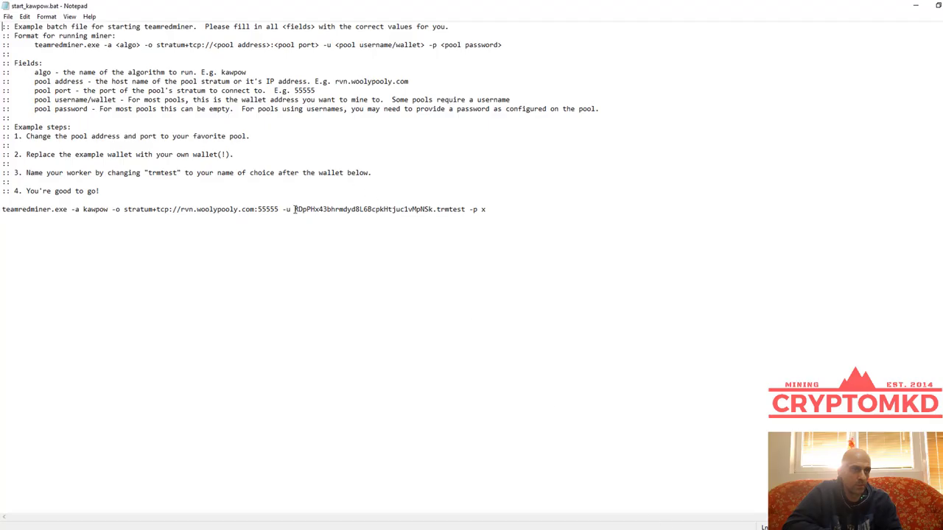
Replace the example wallet in the teamredminer.exe command line with the copied wallet address and rename the worker to TESTRIG.
left_click_drag(293, 209, 427, 210)
right_click(411, 211)
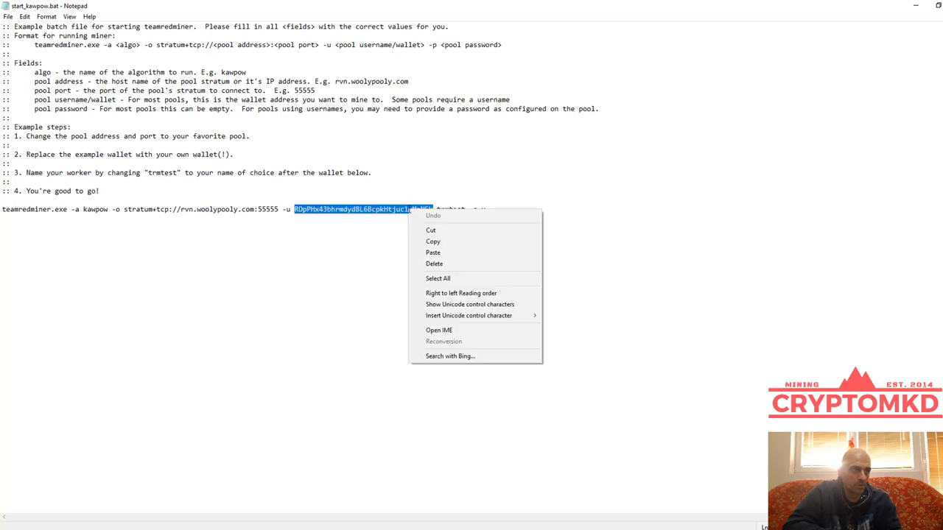
left_click(429, 253)
left_click_drag(437, 210, 465, 210)
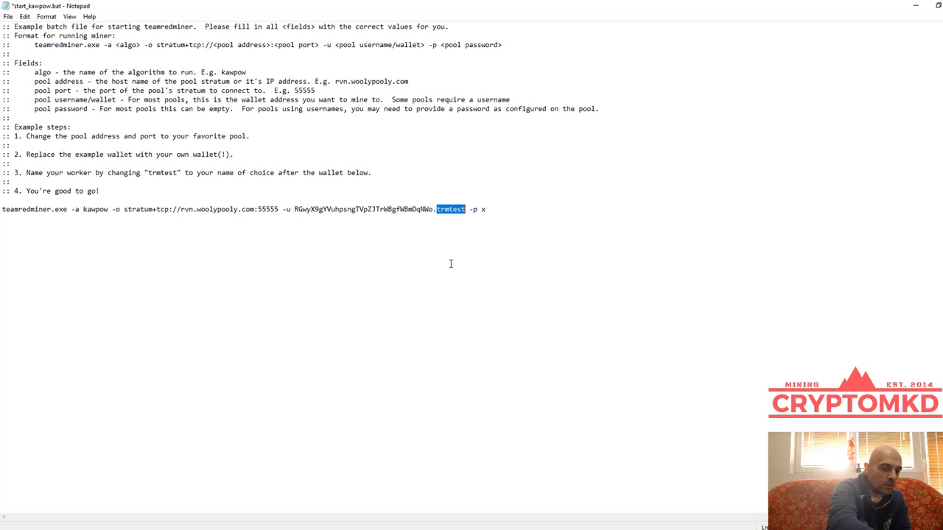
type("TEST")
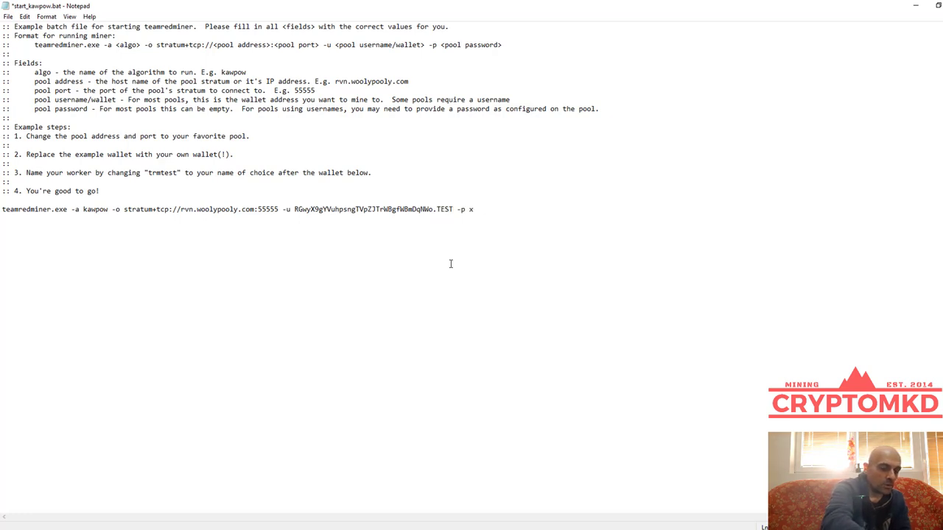
type("RIG")
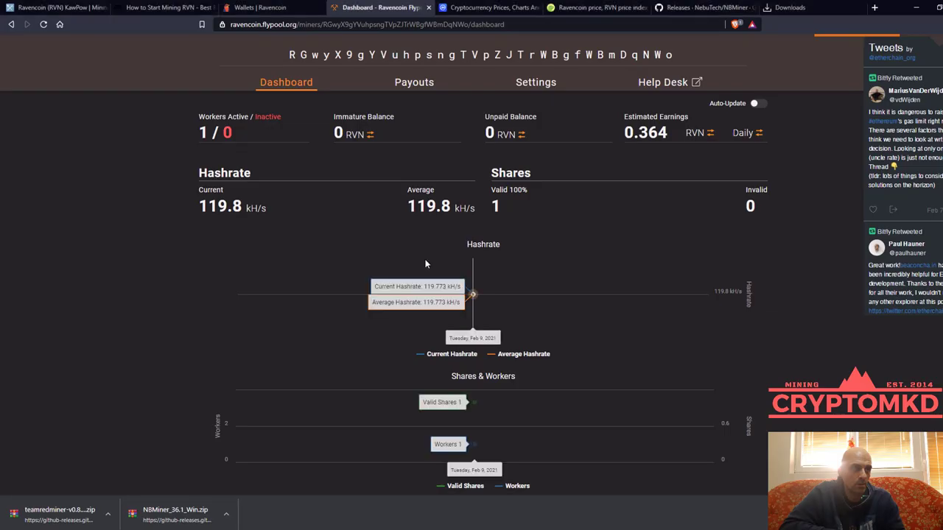
Open Flypool's connection instructions for Ravencoin in the browser and copy the server address stratum-ravencoin.flypool.org.
scroll(516, 298, "up", 1)
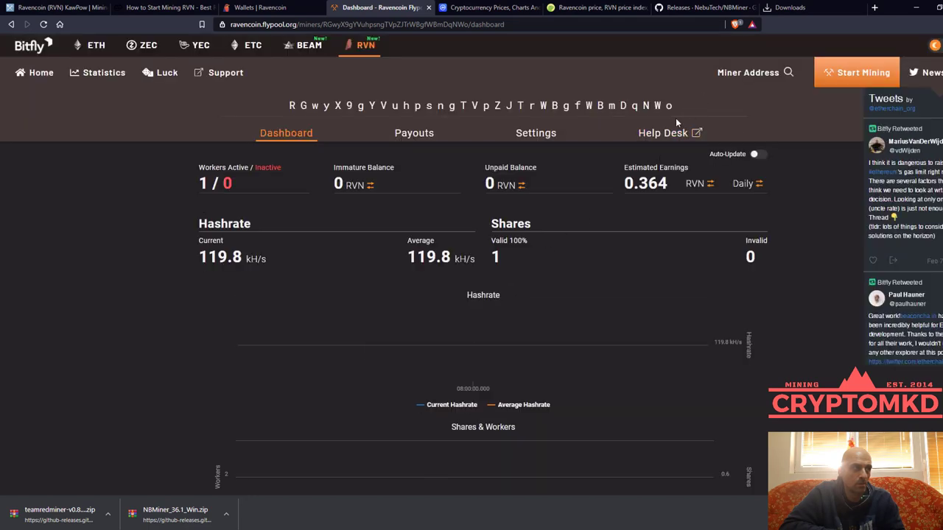
left_click(841, 74)
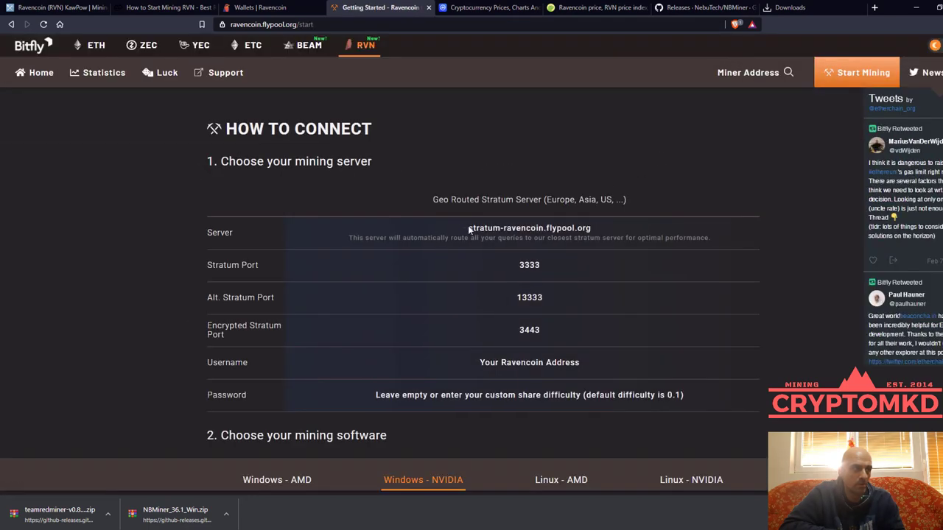
left_click_drag(468, 228, 591, 228)
right_click(596, 228)
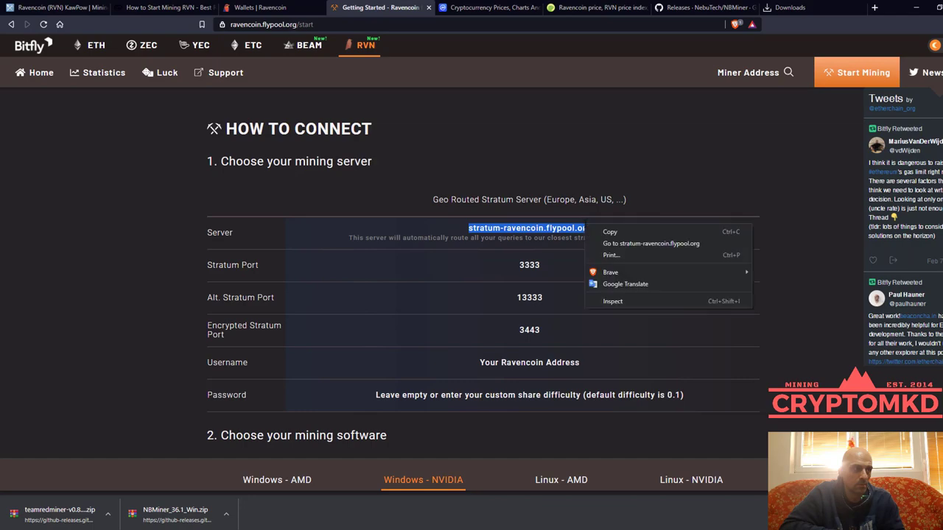
left_click(600, 234)
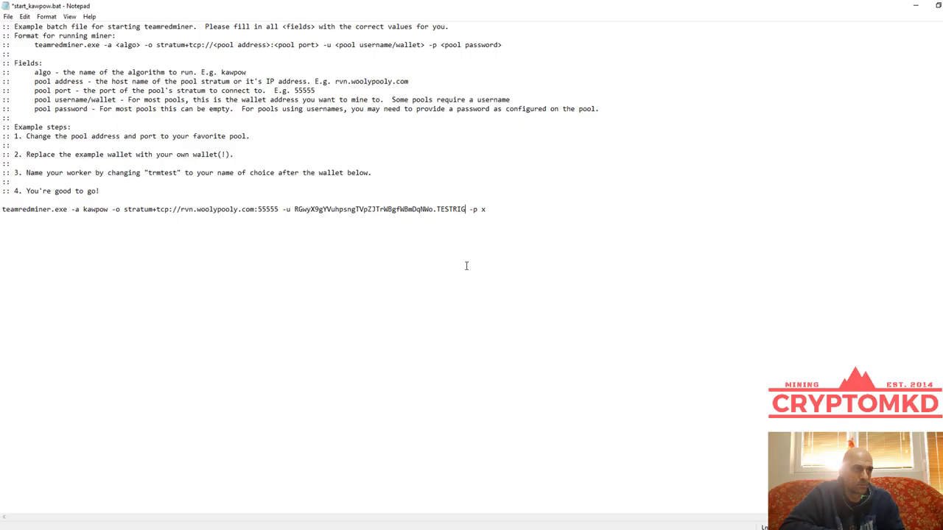
Replace the pool address in start_kawpow.bat with stratum-ravencoin.flypool.org and set the port to 3333.
key("alt+Tab")
left_click_drag(180, 210, 255, 209)
right_click(214, 209)
left_click(272, 253)
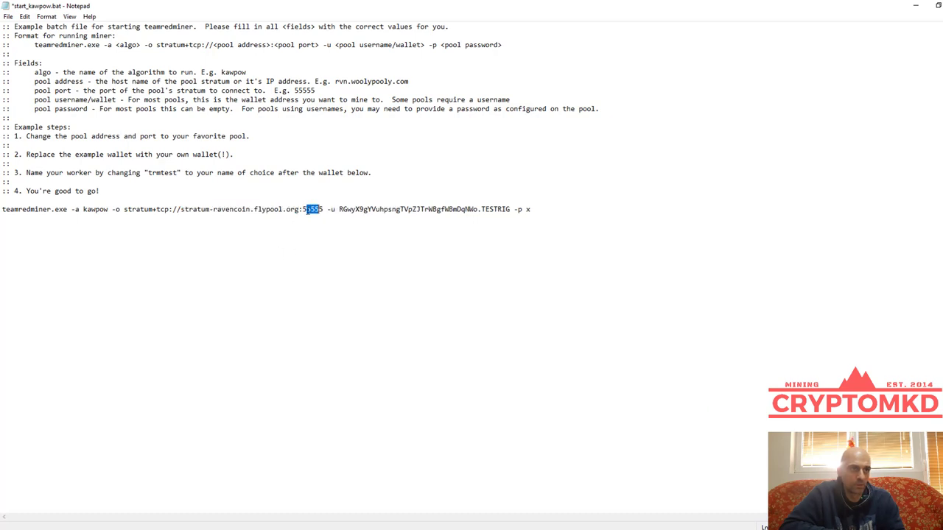
left_click_drag(302, 210, 323, 209)
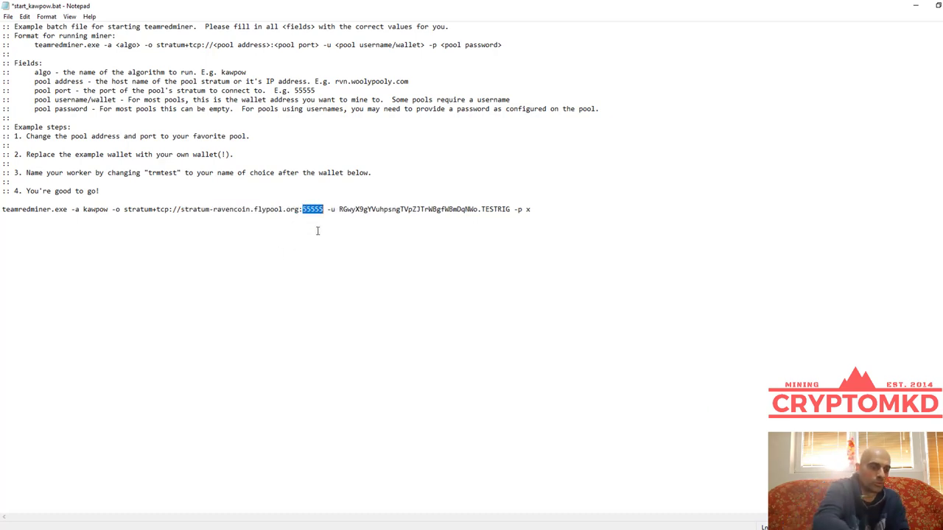
type("3333")
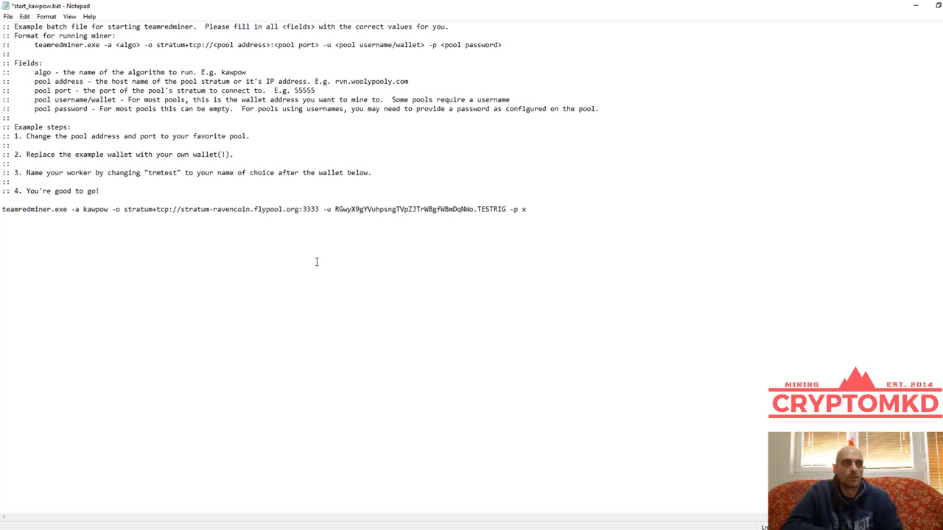
Save the edited start_kawpow.bat.
left_click(9, 16)
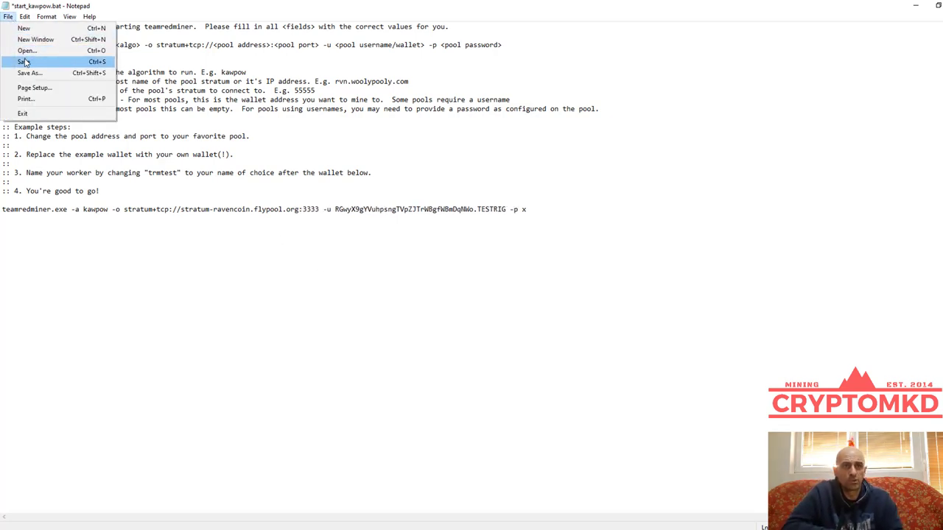
left_click(22, 64)
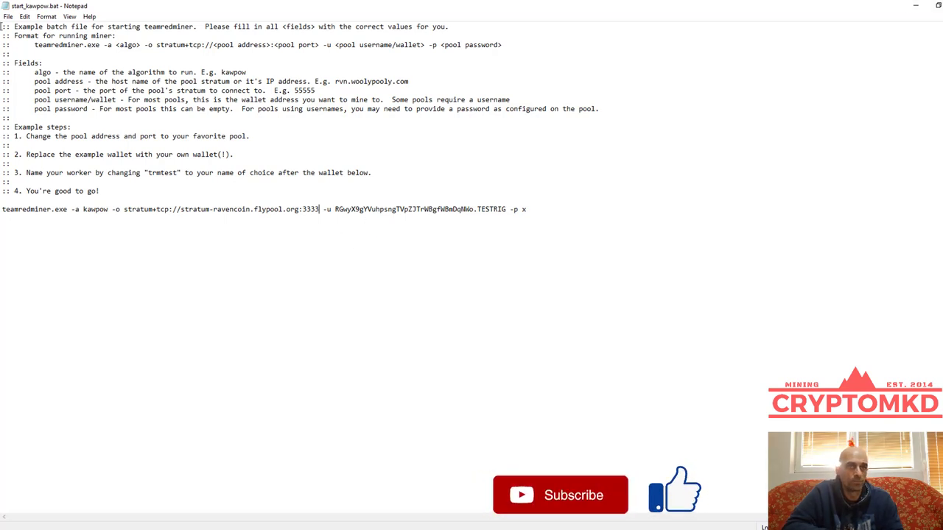
left_click(7, 16)
left_click(30, 52)
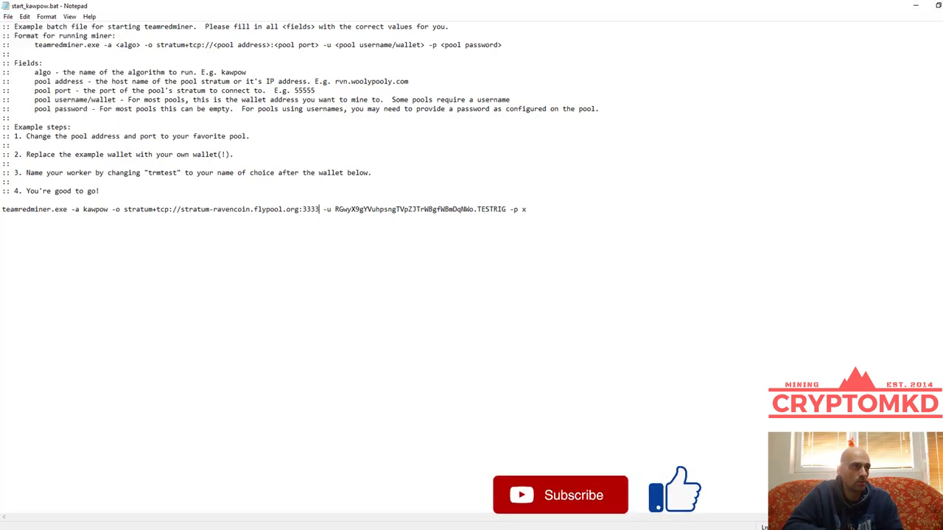
Switch to the browser and go back from the connection instructions to the miner's Flypool dashboard.
key("alt+Tab")
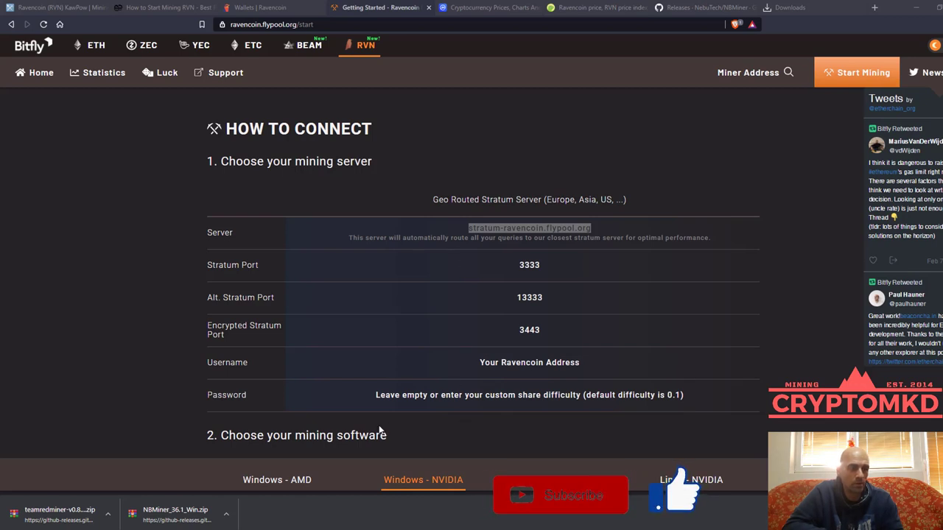
mouse_move(162, 529)
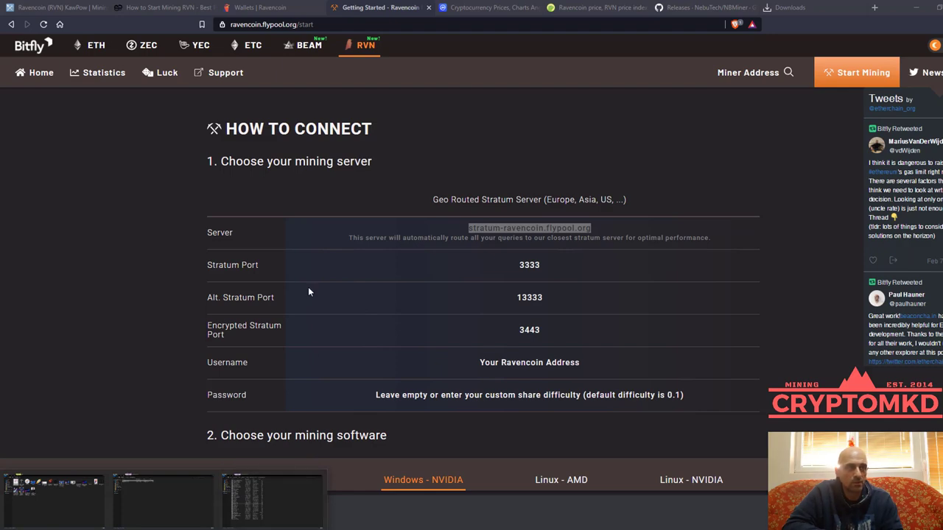
left_click(11, 25)
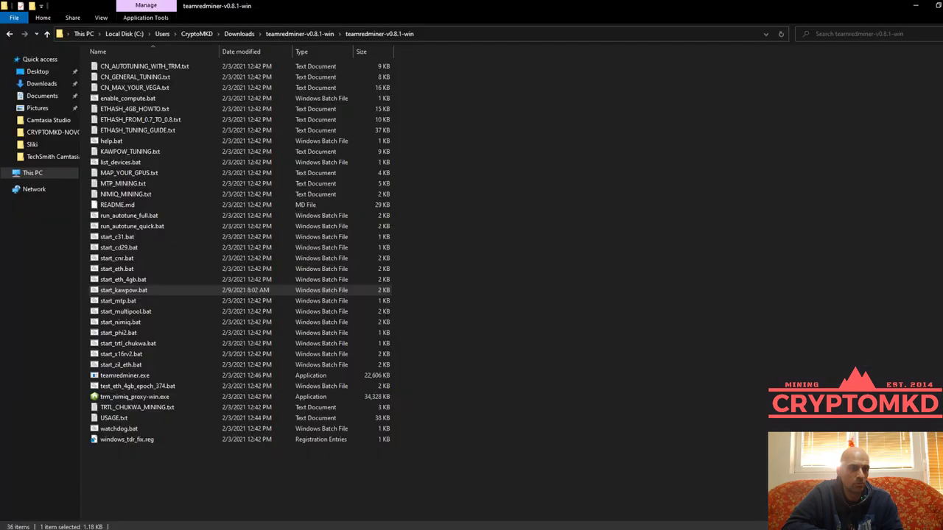
Run start_kawpow.bat from the teamredminer-v0.8.1-win folder, minimise File Explorer and reposition the miner console over the Flypool dashboard.
left_click(297, 454)
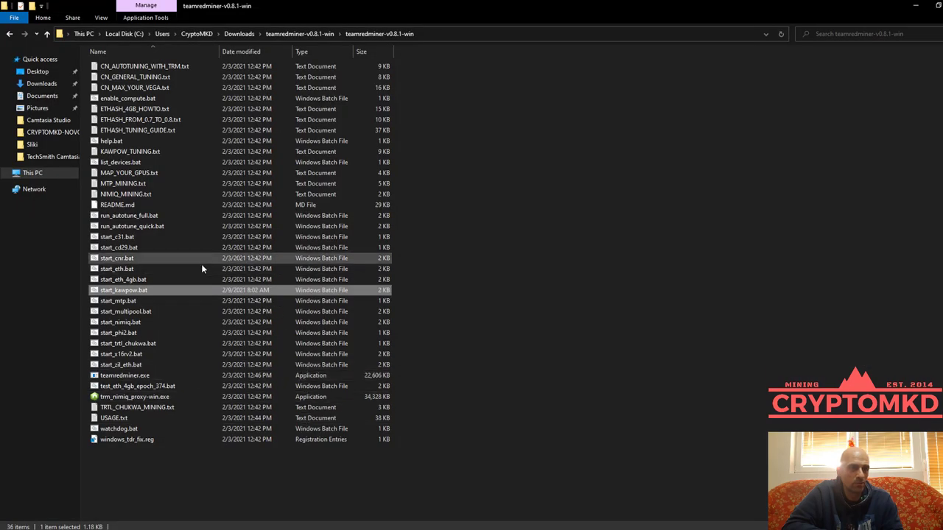
double_click(138, 293)
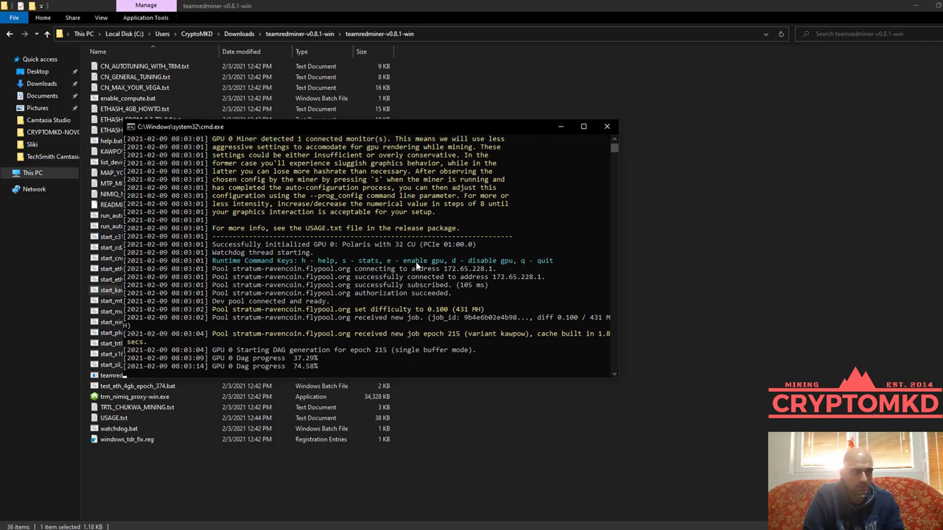
left_click(922, 10)
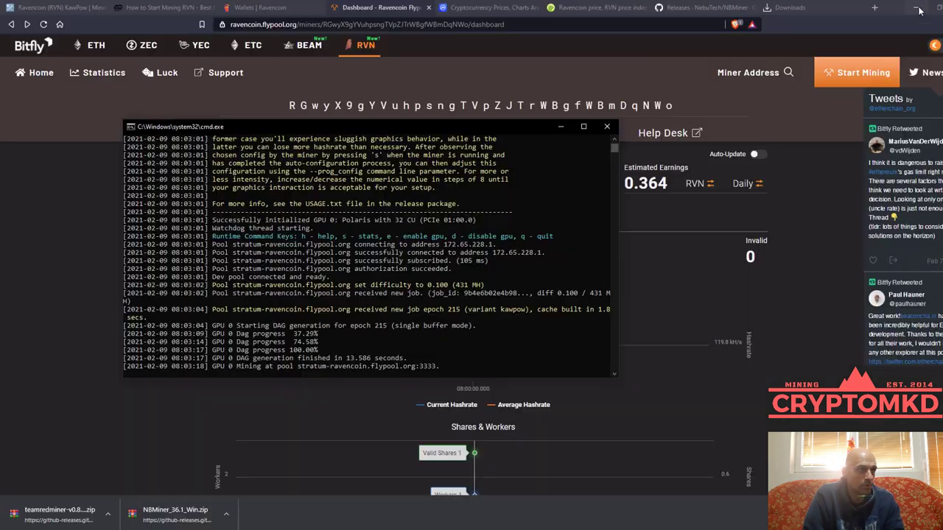
left_click_drag(563, 153, 576, 214)
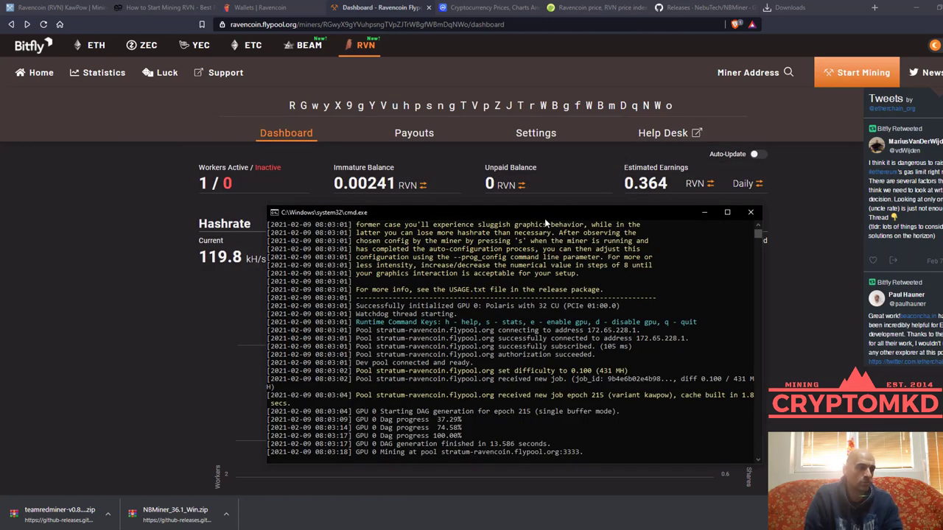
left_click_drag(489, 217, 479, 210)
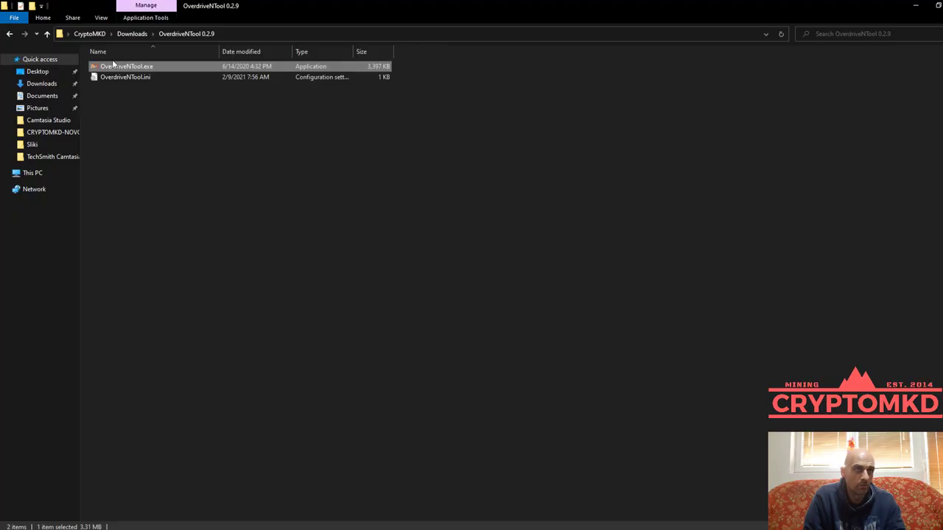
Launch OverdriveNTool.exe and set the fan speeds for P0 to P4 to 50, 60, 70, 80 and 90 %.
left_click(118, 76)
double_click(114, 68)
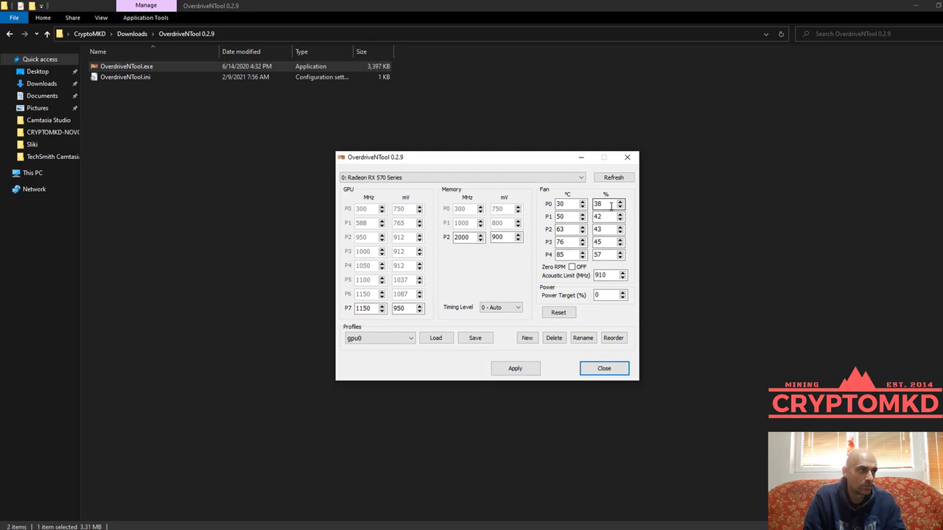
double_click(611, 204)
type("5")
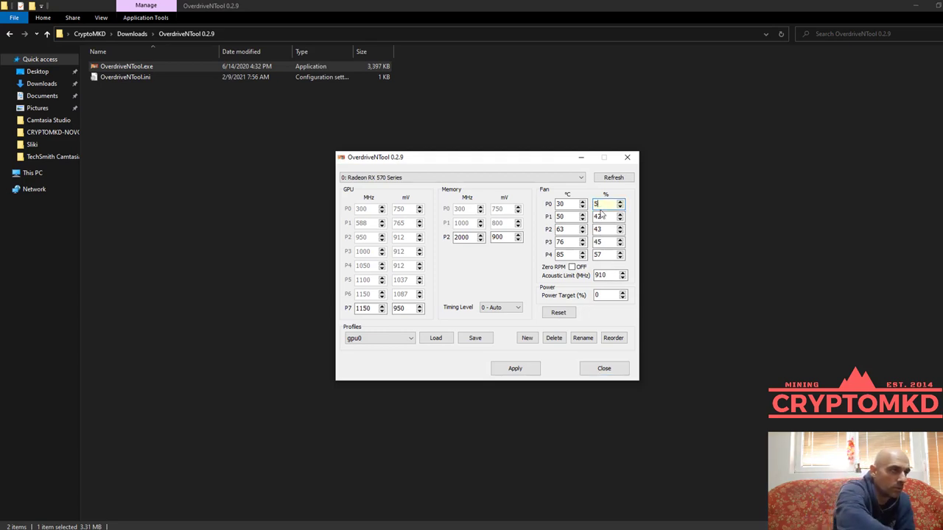
type("0")
double_click(604, 218)
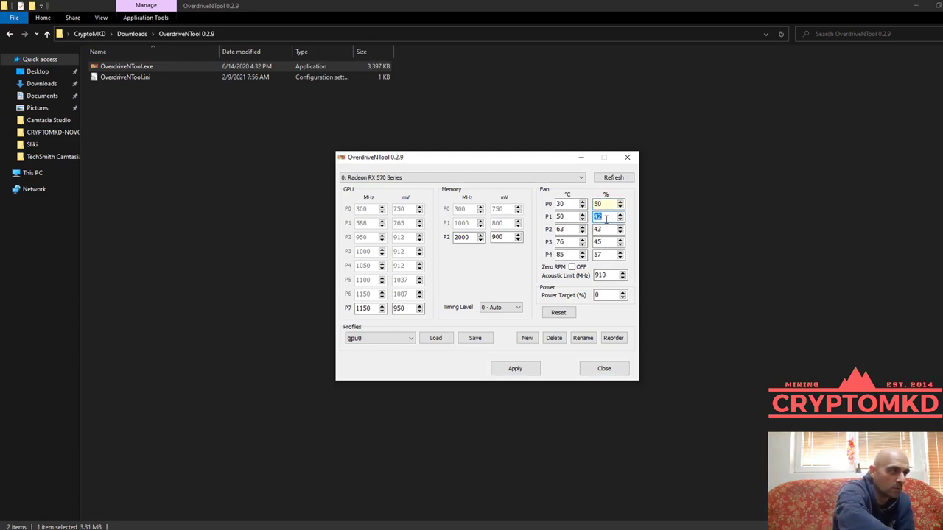
type("60")
double_click(608, 230)
type("7")
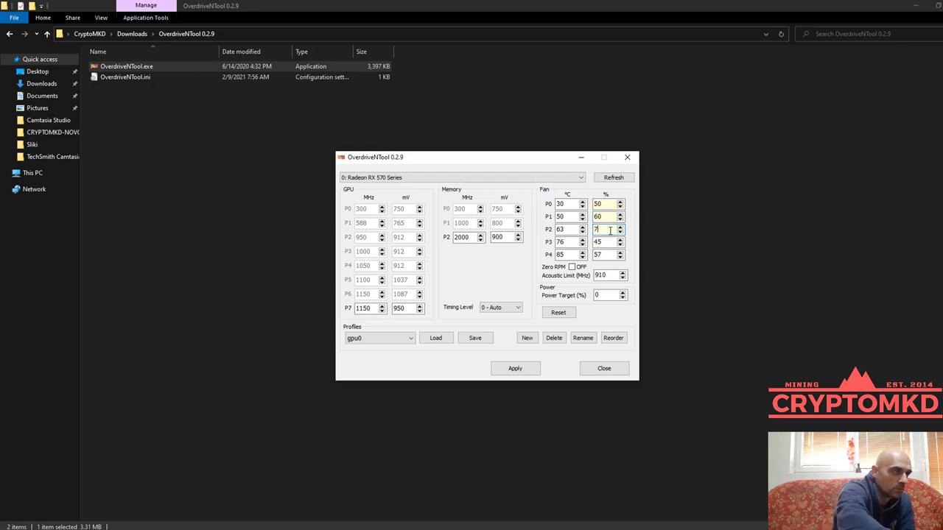
type("0")
double_click(608, 241)
type("80")
double_click(604, 254)
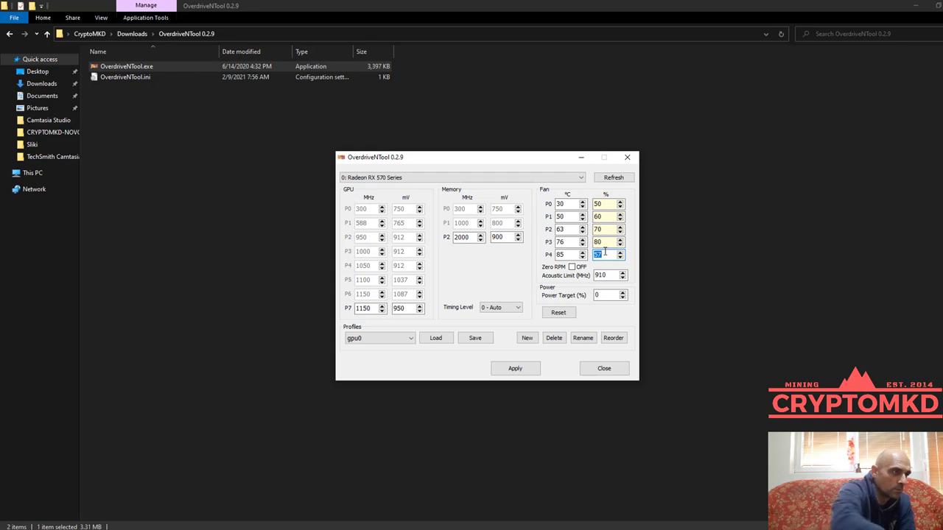
type("90")
Set the acoustic limit to 1200 MHz, apply the settings to the Radeon RX 570 and save them to the gpu0 profile.
double_click(600, 275)
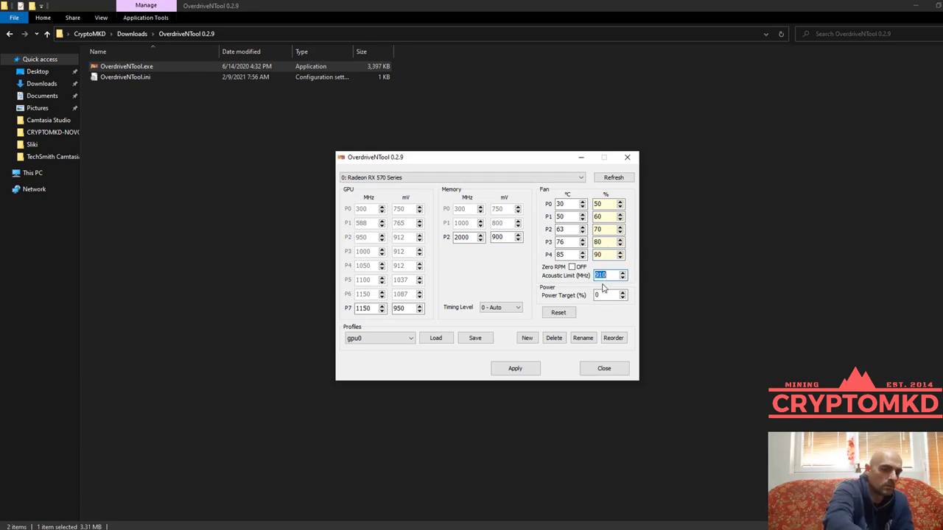
type("1200")
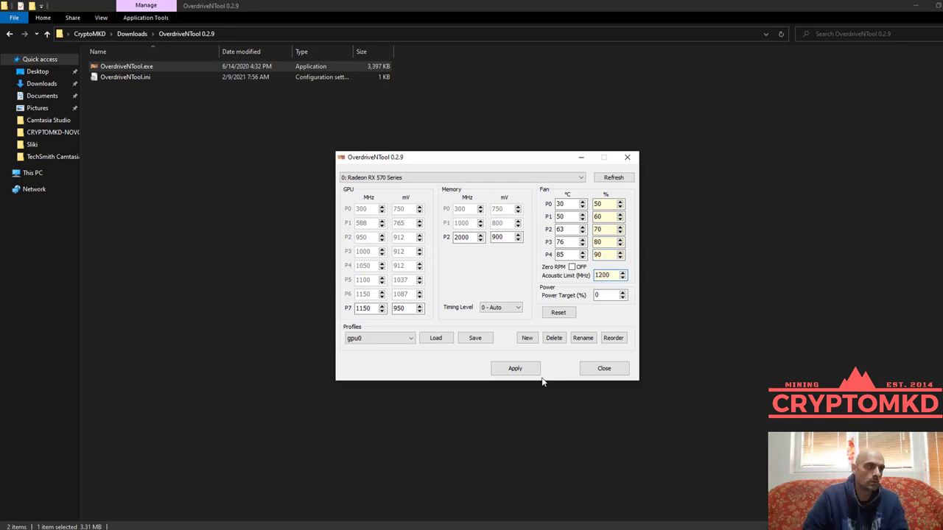
left_click(529, 369)
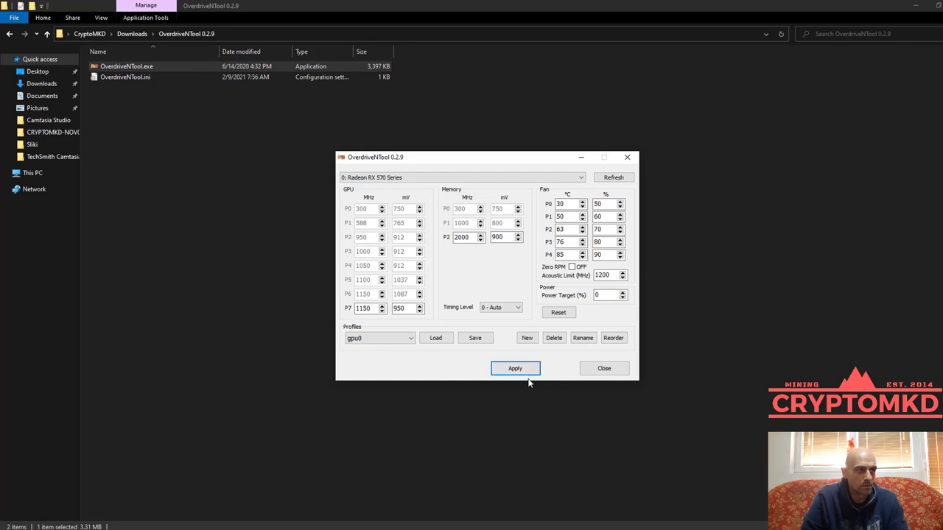
left_click(475, 339)
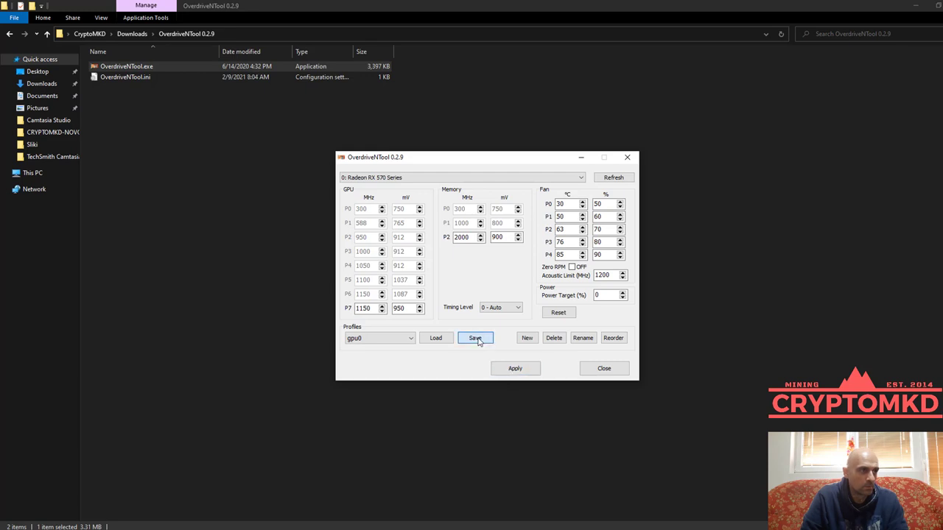
Minimise OverdriveNTool and File Explorer, and move the TeamRedMiner console higher over the dashboard to read its output.
left_click(582, 157)
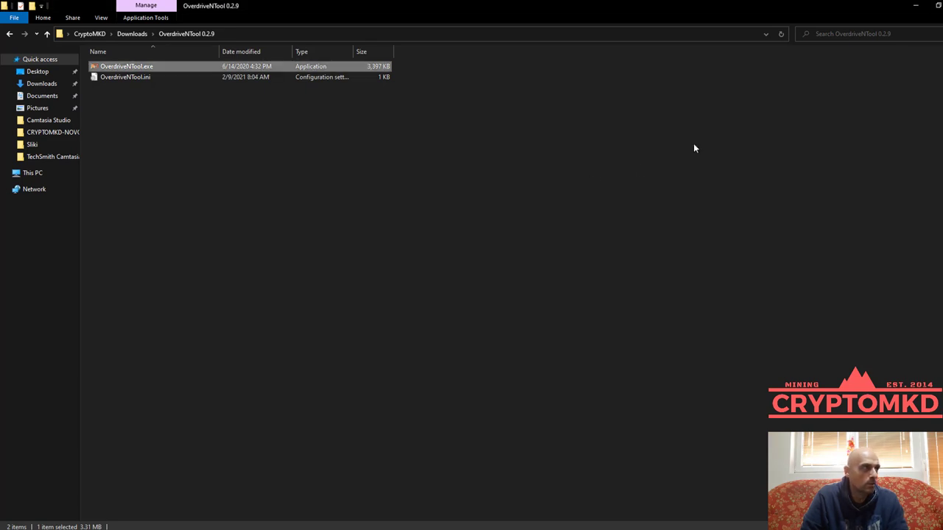
left_click(912, 5)
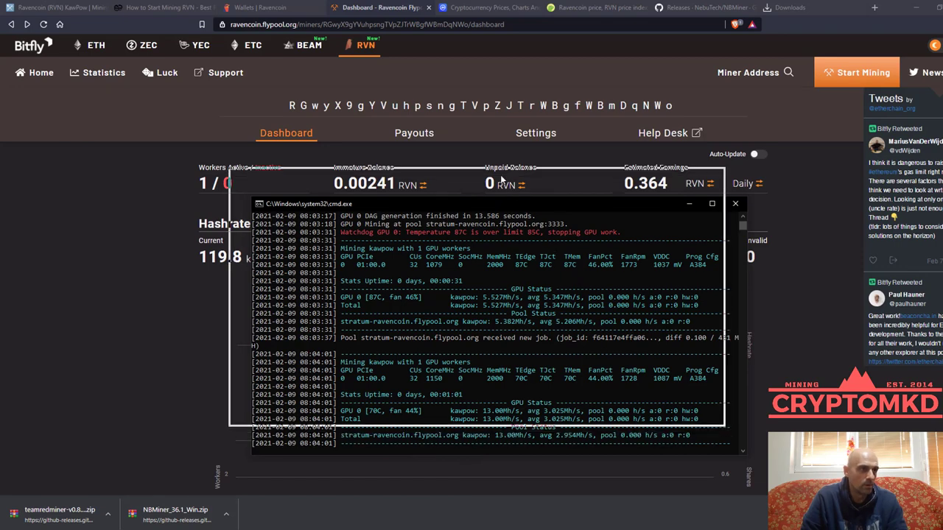
left_click_drag(526, 208, 504, 179)
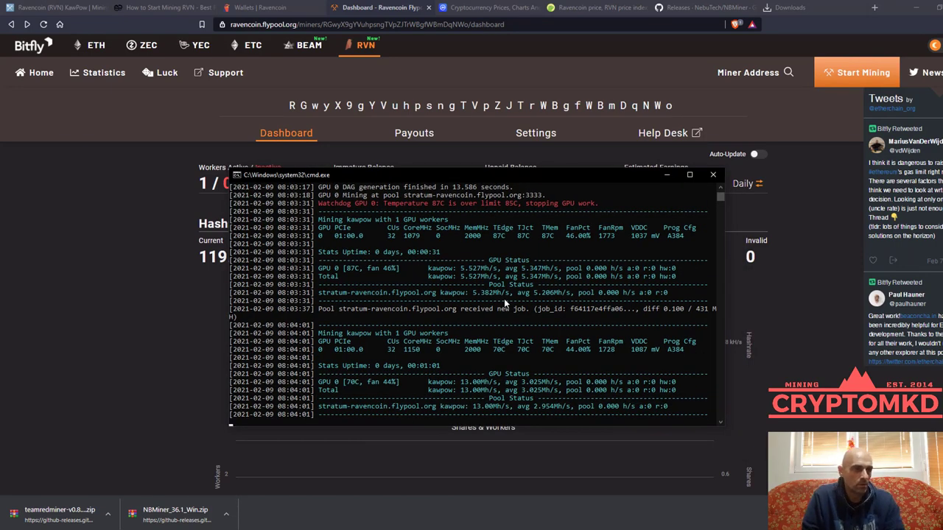